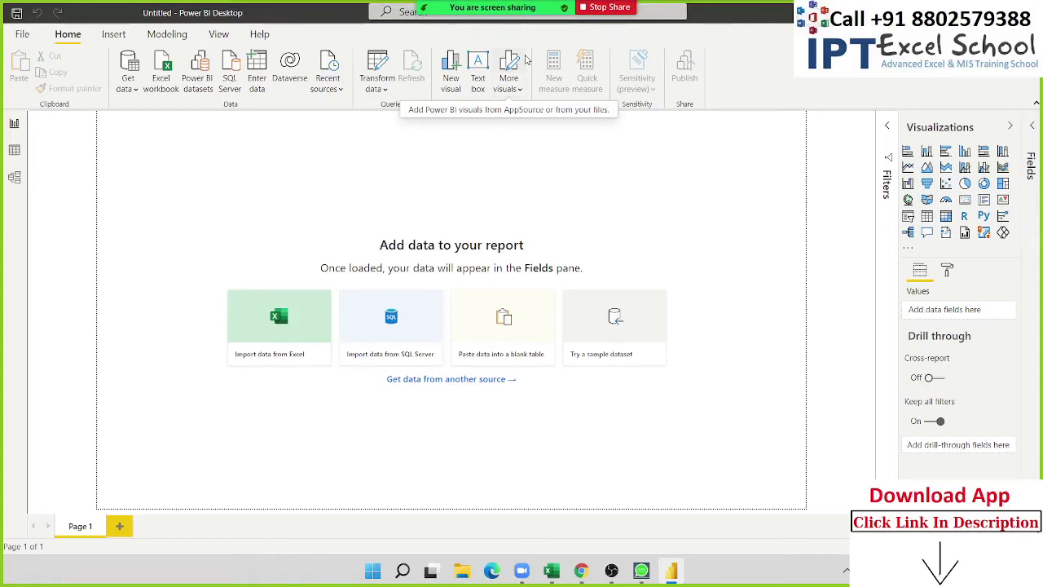
- Open the meeting's extra sharing options, then close them again
{"action": "mouse_move", "coordinate": [756, 17]}
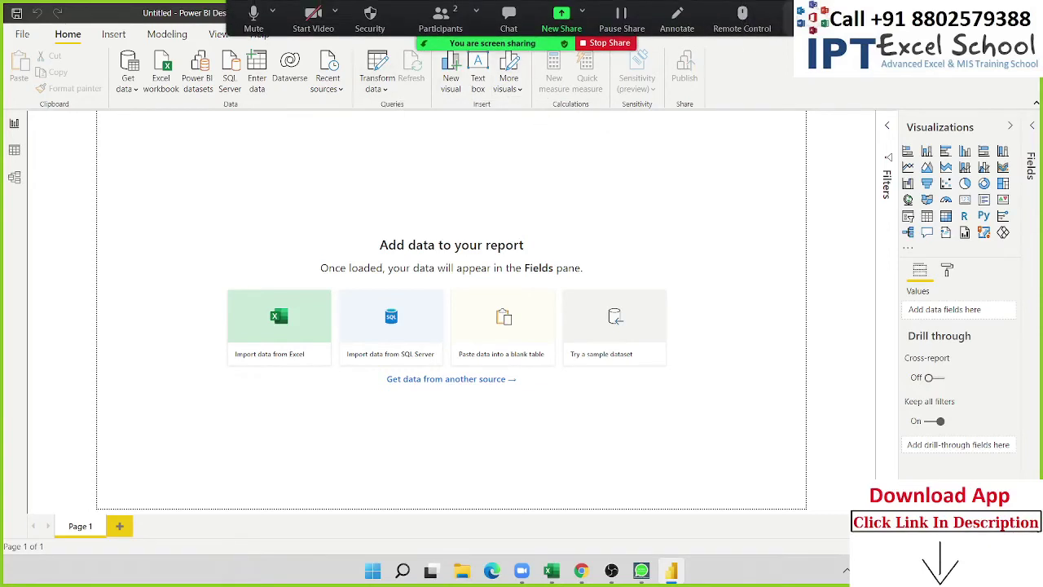
{"action": "left_click", "coordinate": [788, 18]}
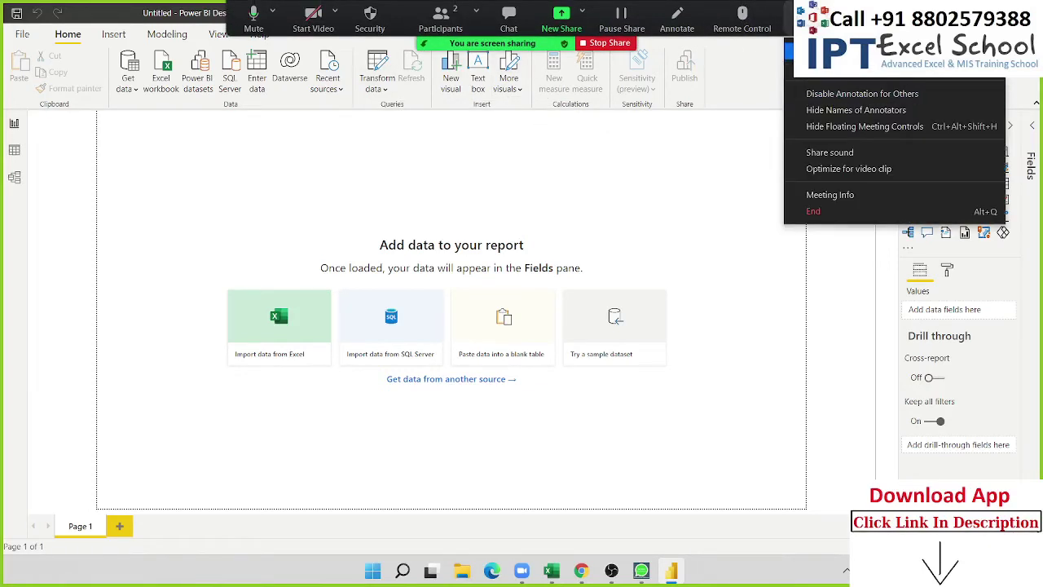
{"action": "left_click", "coordinate": [728, 149]}
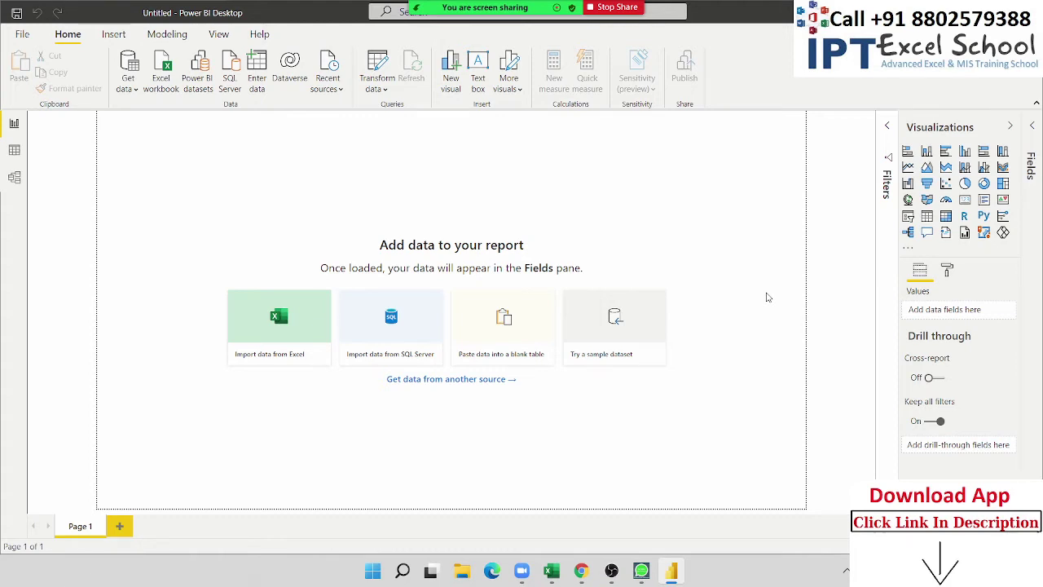
- Open the full Get Data connector list via More... and move the dialog up and left
{"action": "left_click", "coordinate": [135, 87]}
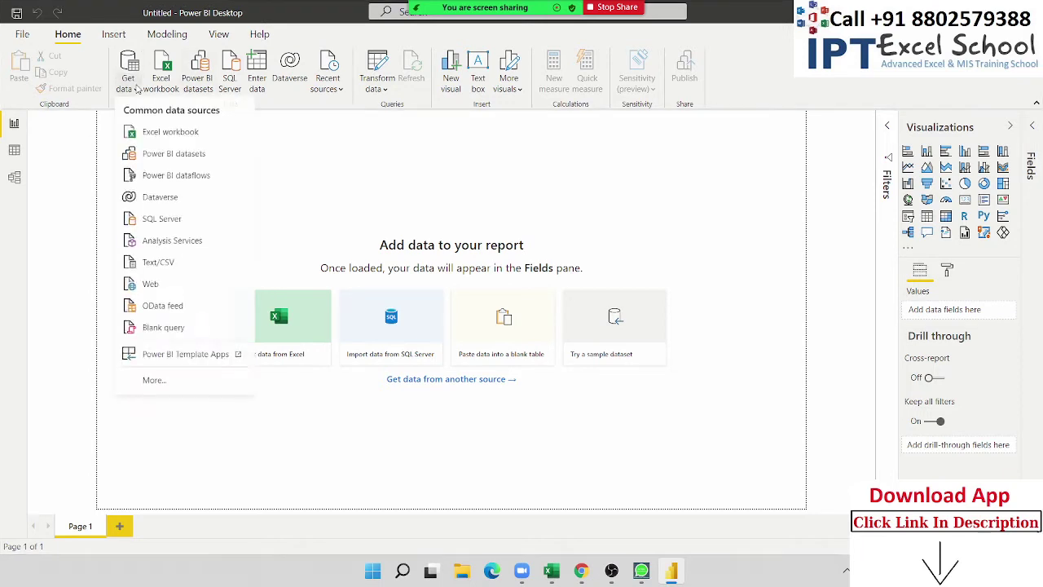
{"action": "left_click", "coordinate": [166, 383]}
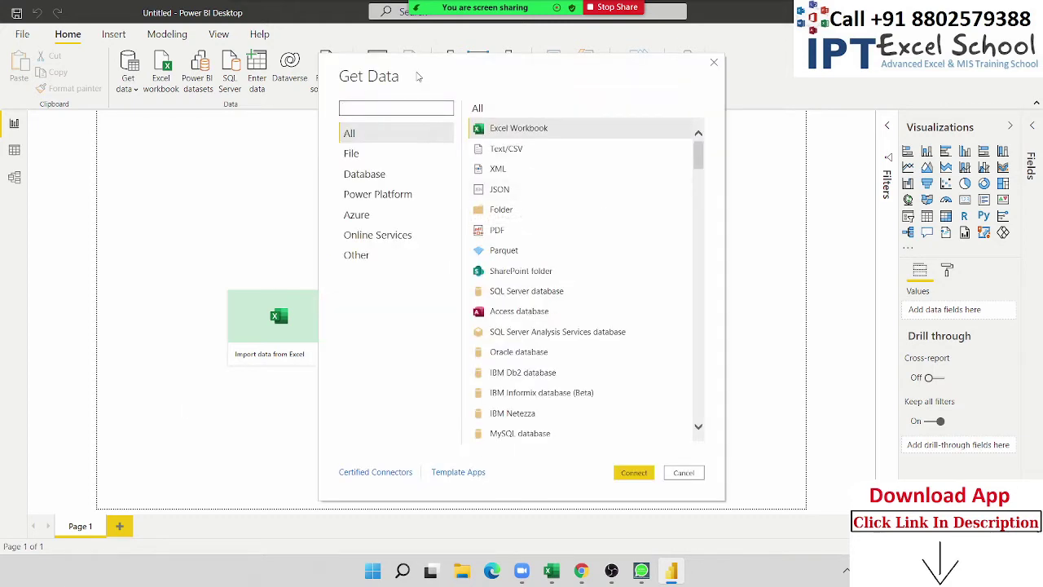
{"action": "left_click_drag", "start_coordinate": [419, 75], "coordinate": [319, 54]}
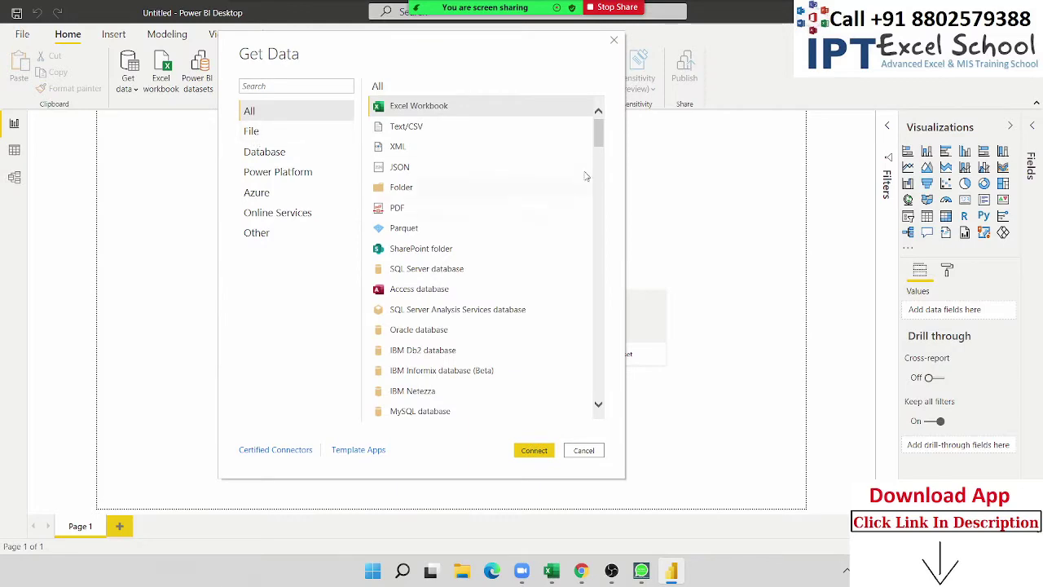
{"action": "mouse_move", "coordinate": [600, 133]}
{"action": "left_mouse_down"}
{"action": "mouse_move", "coordinate": [610, 417]}
{"action": "mouse_move", "coordinate": [613, 125]}
{"action": "left_mouse_up"}
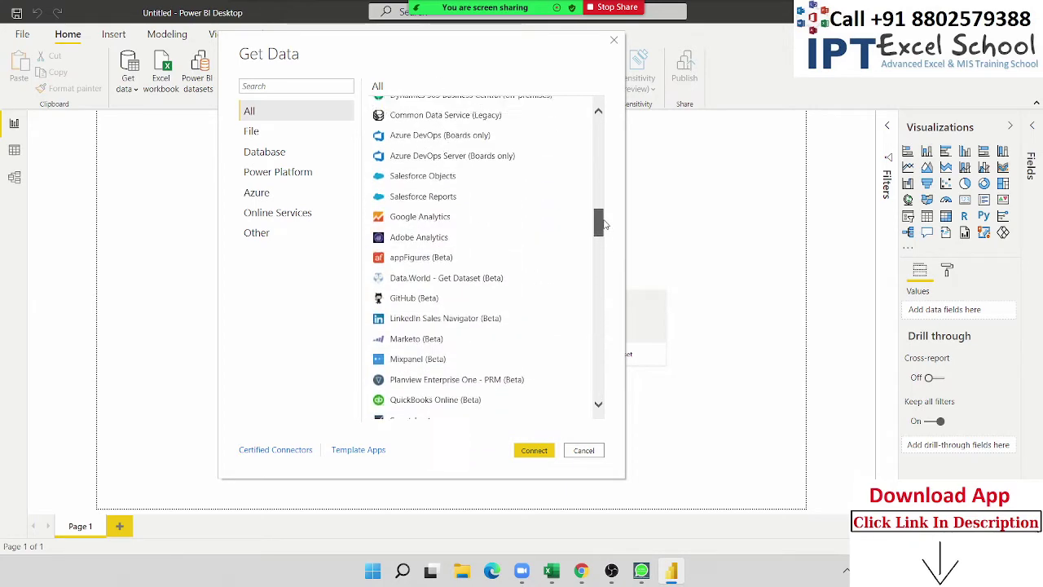
- Review the File connectors: Text/CSV, JSON, Folder, PDF, Parquet and SharePoint folder
{"action": "left_click", "coordinate": [242, 130]}
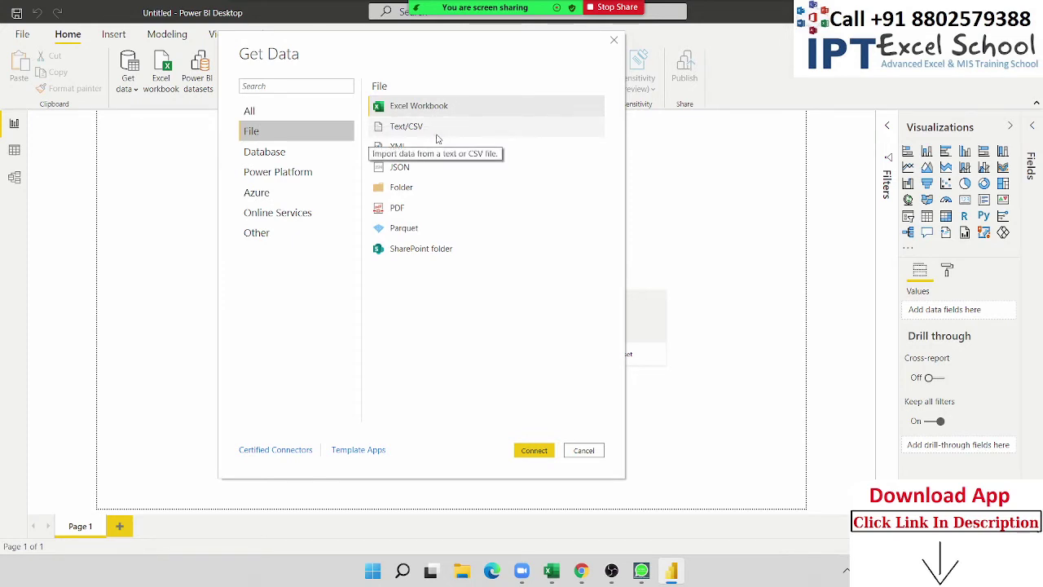
{"action": "left_click", "coordinate": [436, 134]}
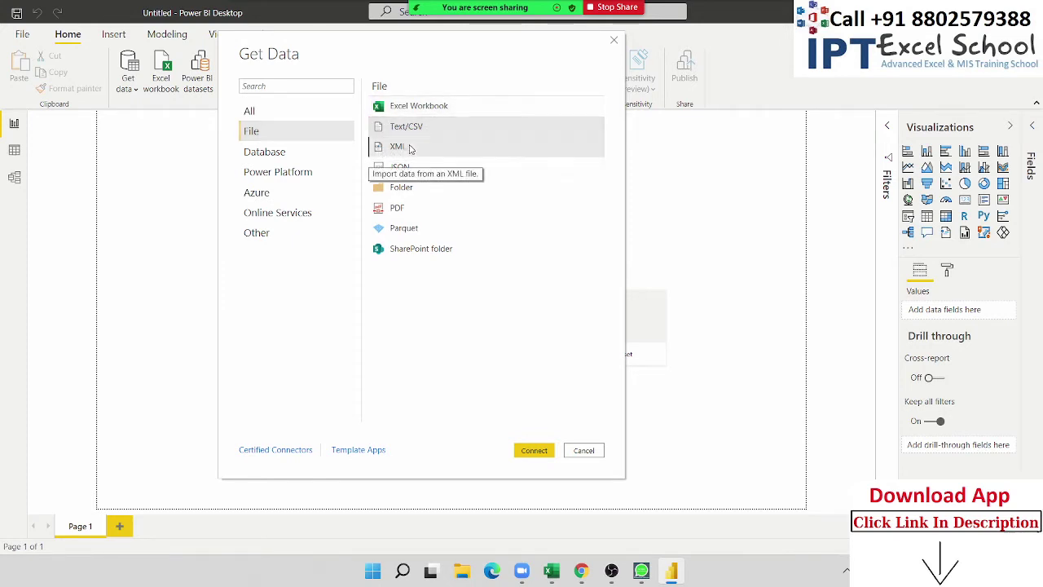
{"action": "left_click", "coordinate": [415, 171]}
{"action": "left_click", "coordinate": [420, 190]}
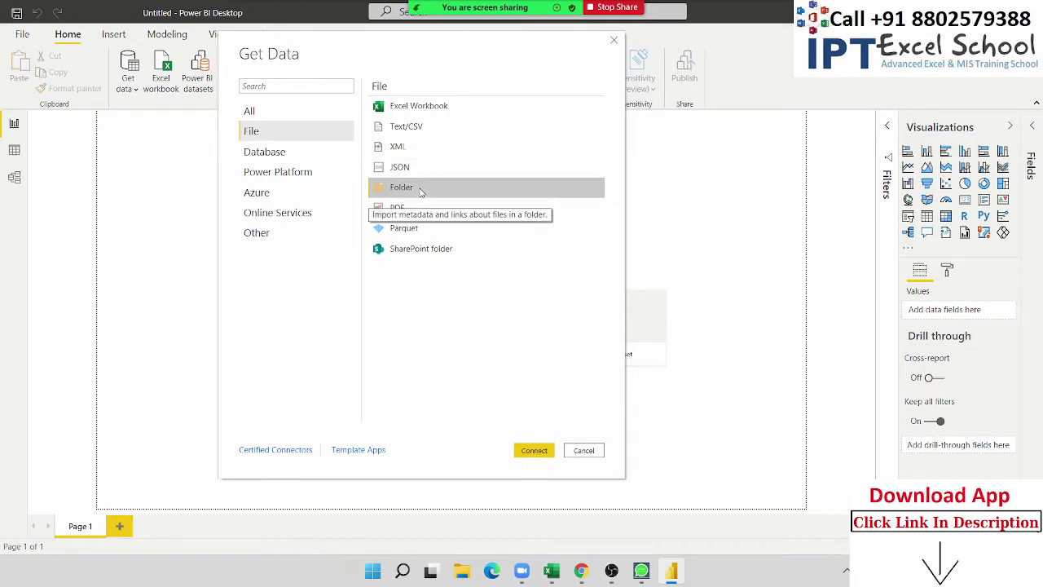
{"action": "left_click", "coordinate": [419, 209]}
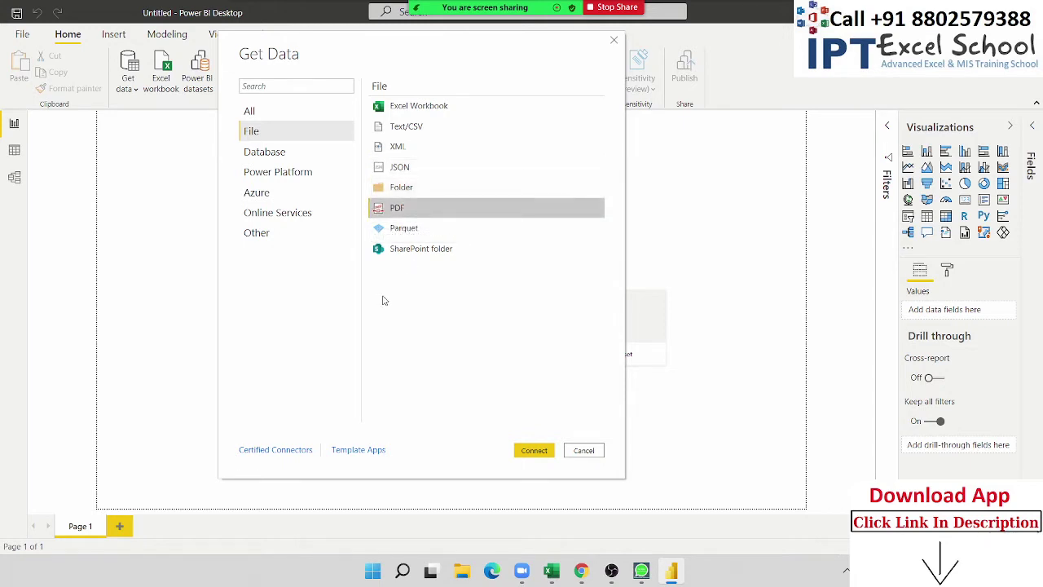
{"action": "left_click", "coordinate": [426, 228]}
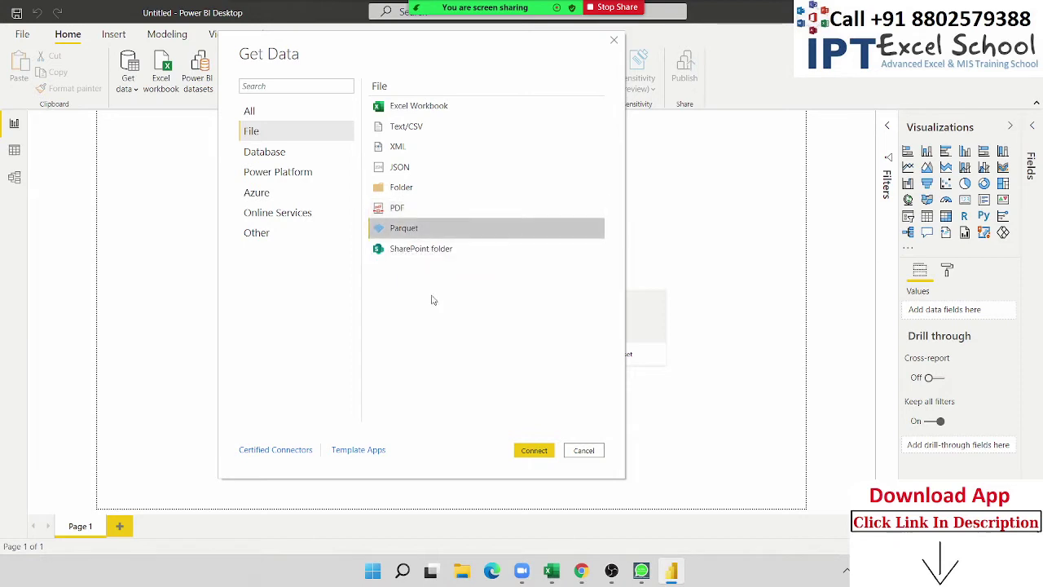
{"action": "left_click", "coordinate": [433, 256]}
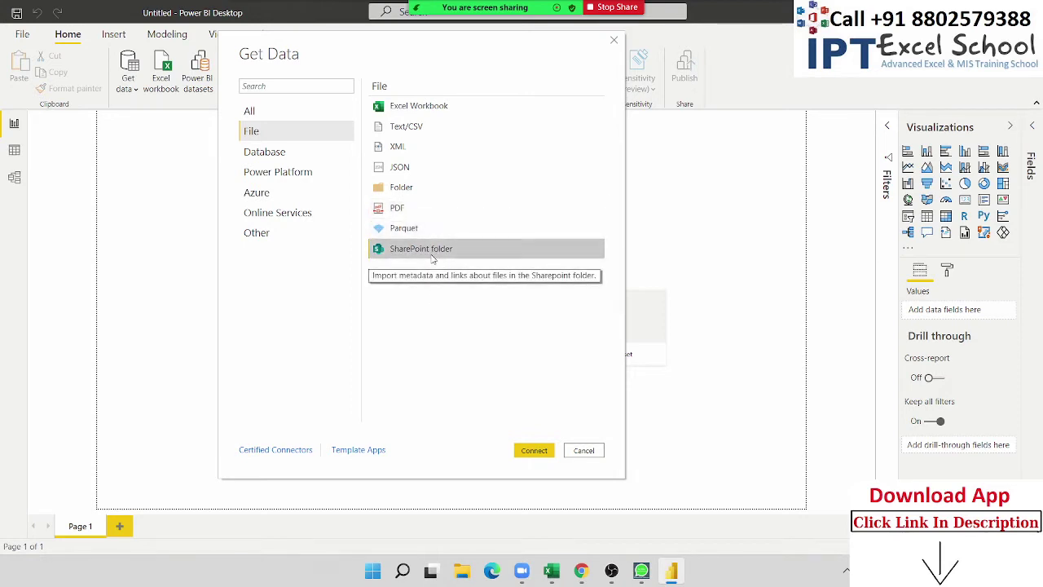
- Show the Database connectors and scroll from Oracle and MySQL to MariaDB and MarkLogic
{"action": "left_click", "coordinate": [310, 159]}
{"action": "scroll", "coordinate": [500, 179], "scroll_direction": "down", "scroll_amount": 5}
{"action": "scroll", "coordinate": [500, 179], "scroll_direction": "up", "scroll_amount": 5}
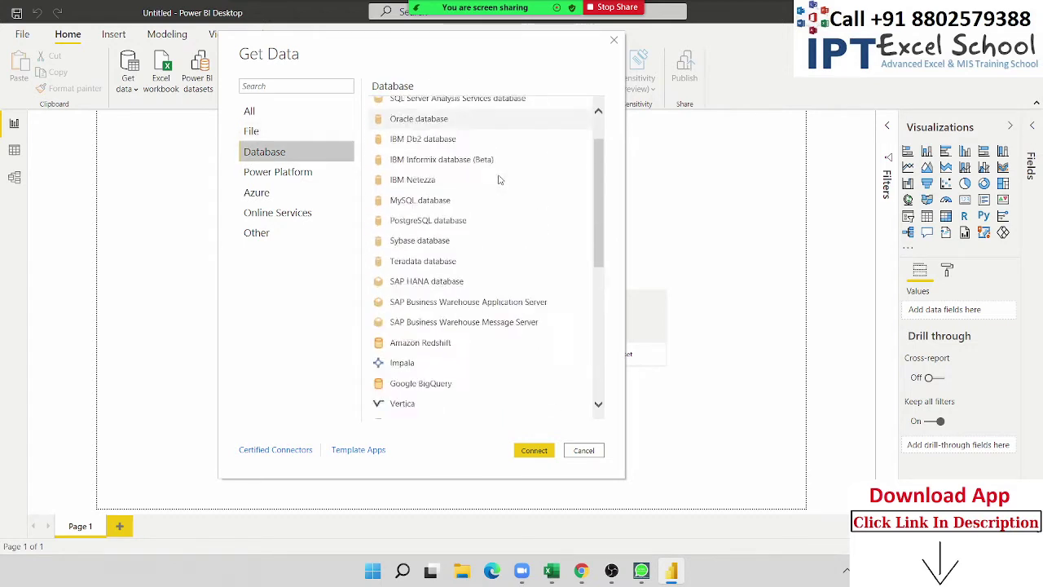
{"action": "scroll", "coordinate": [500, 180], "scroll_direction": "down", "scroll_amount": 1}
{"action": "scroll", "coordinate": [497, 183], "scroll_direction": "down", "scroll_amount": 4}
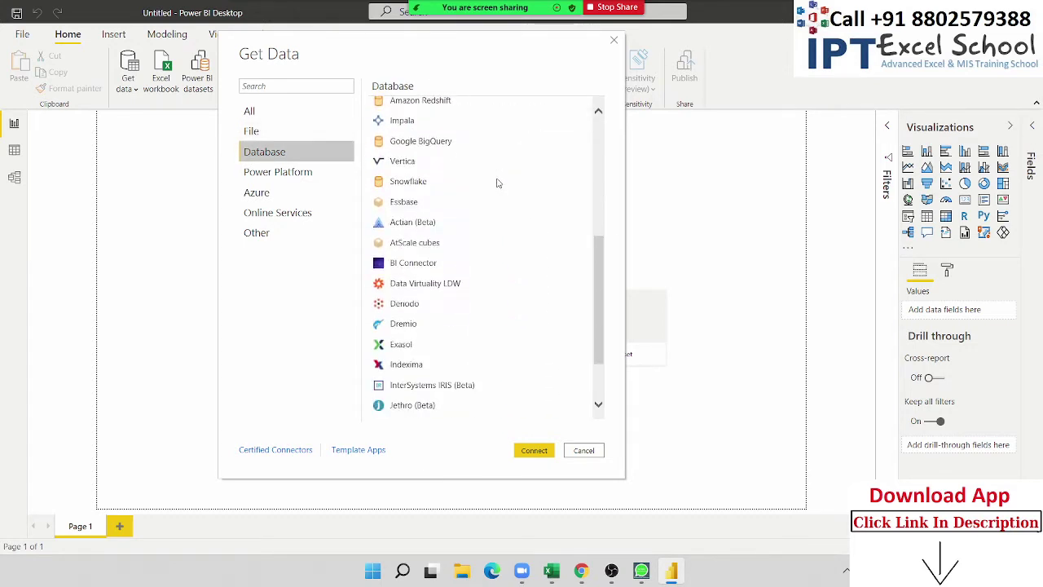
{"action": "scroll", "coordinate": [498, 183], "scroll_direction": "down", "scroll_amount": 3}
{"action": "scroll", "coordinate": [473, 269], "scroll_direction": "down", "scroll_amount": 1}
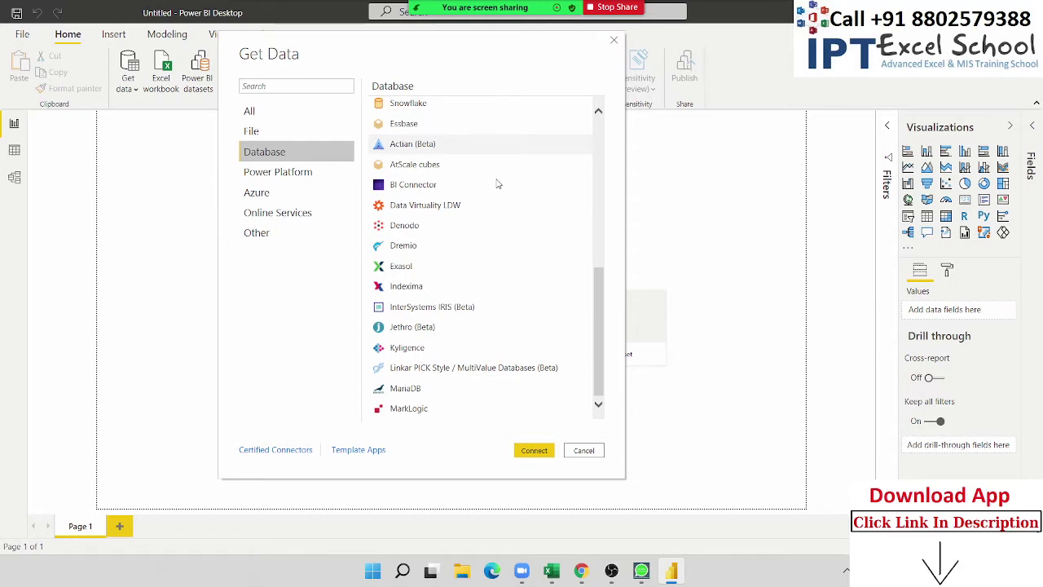
{"action": "scroll", "coordinate": [457, 318], "scroll_direction": "up", "scroll_amount": 3}
{"action": "scroll", "coordinate": [457, 318], "scroll_direction": "up", "scroll_amount": 2}
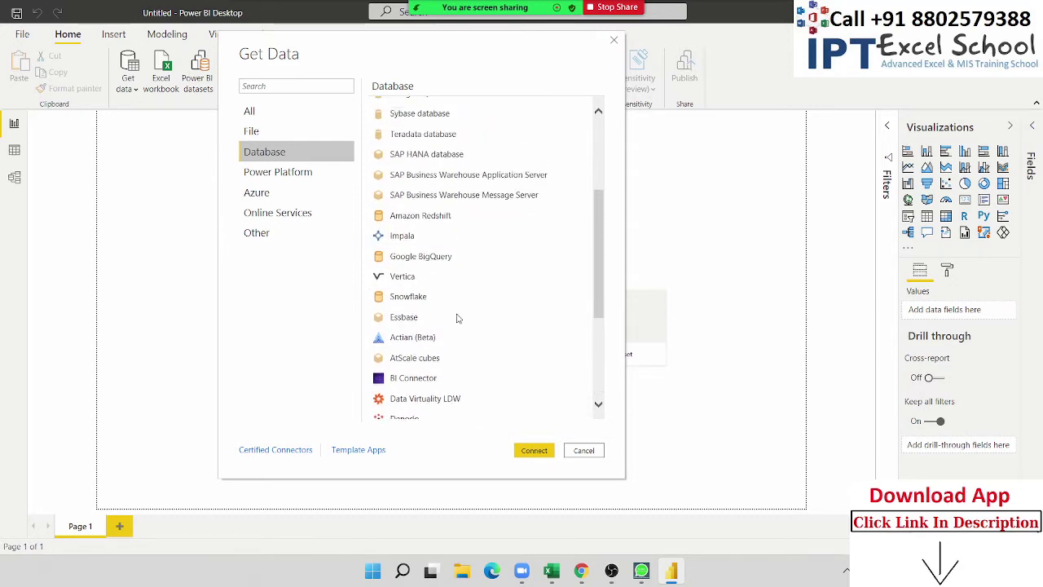
{"action": "scroll", "coordinate": [457, 317], "scroll_direction": "down", "scroll_amount": 5}
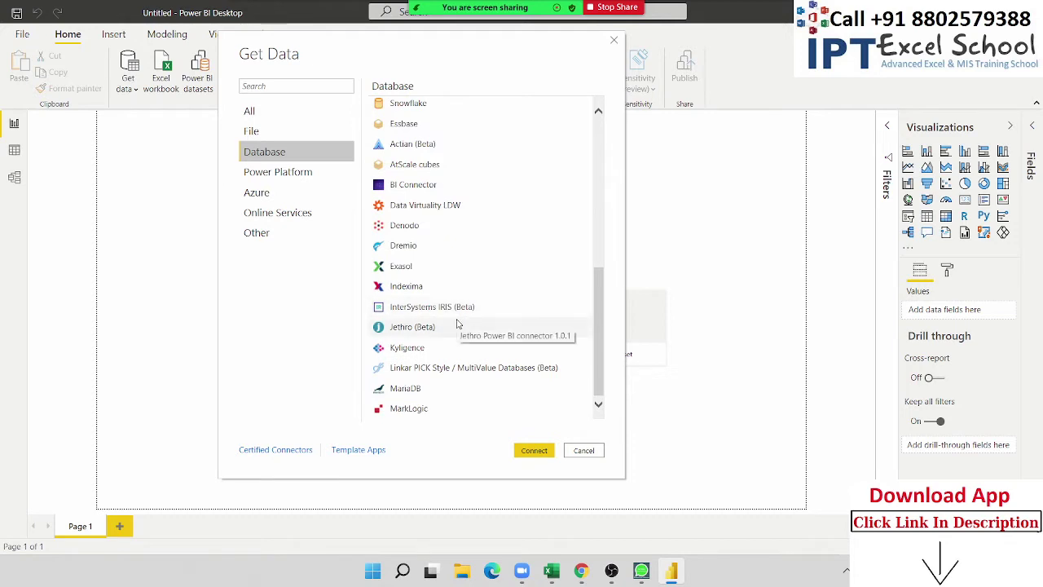
- Look through the Power Platform and Azure categories, then scroll the Online Services connectors
{"action": "left_click", "coordinate": [305, 179]}
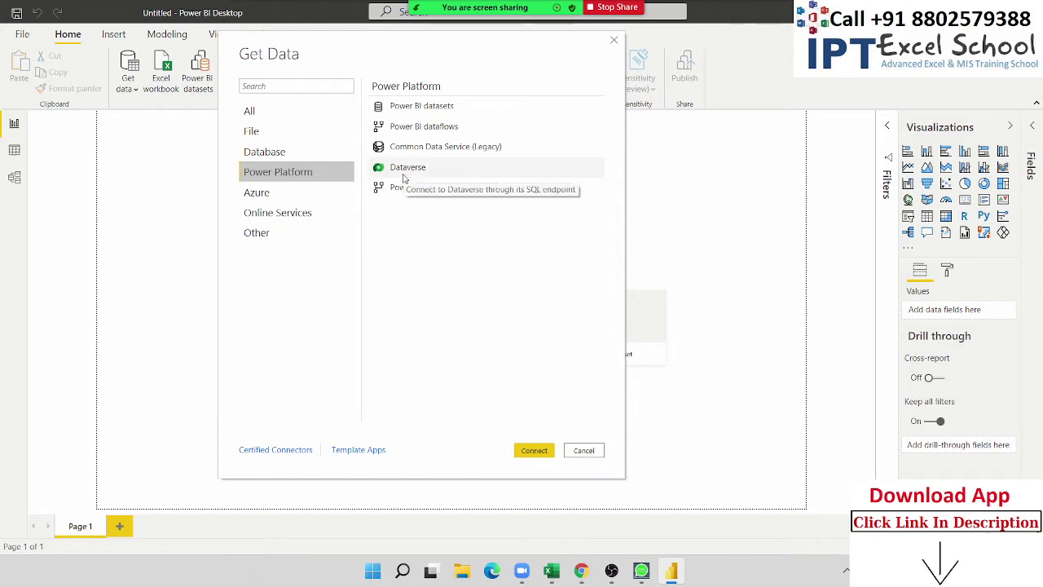
{"action": "left_click", "coordinate": [261, 195]}
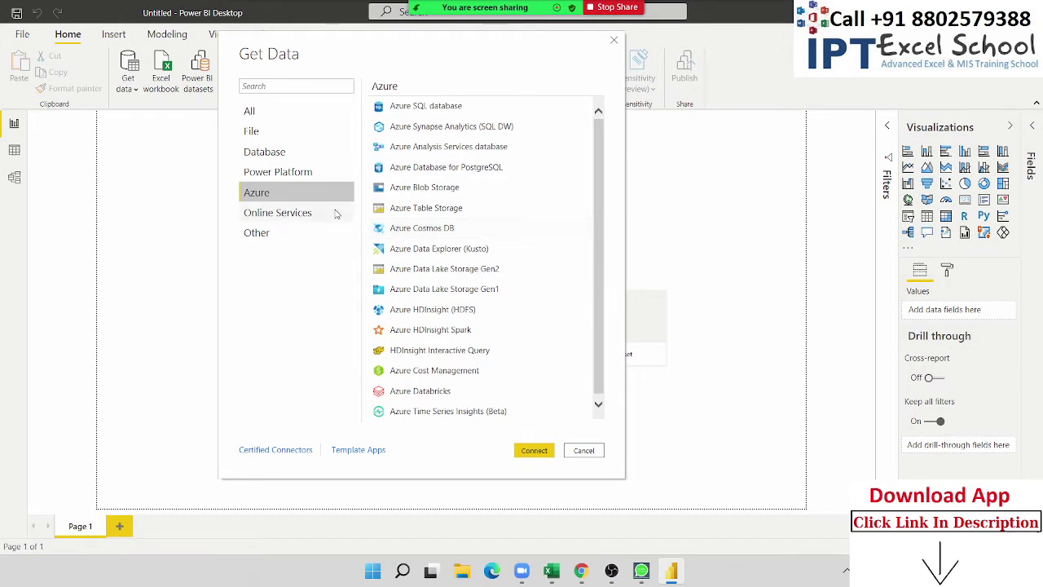
{"action": "left_click", "coordinate": [307, 216]}
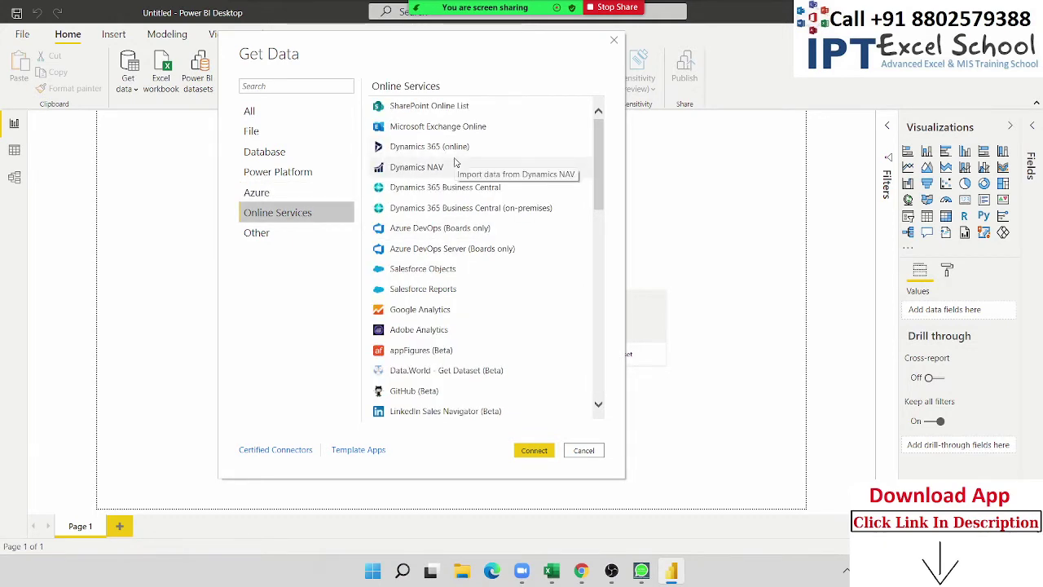
{"action": "scroll", "coordinate": [458, 305], "scroll_direction": "down", "scroll_amount": 3}
{"action": "scroll", "coordinate": [458, 305], "scroll_direction": "down", "scroll_amount": 1}
{"action": "scroll", "coordinate": [458, 305], "scroll_direction": "down", "scroll_amount": 3}
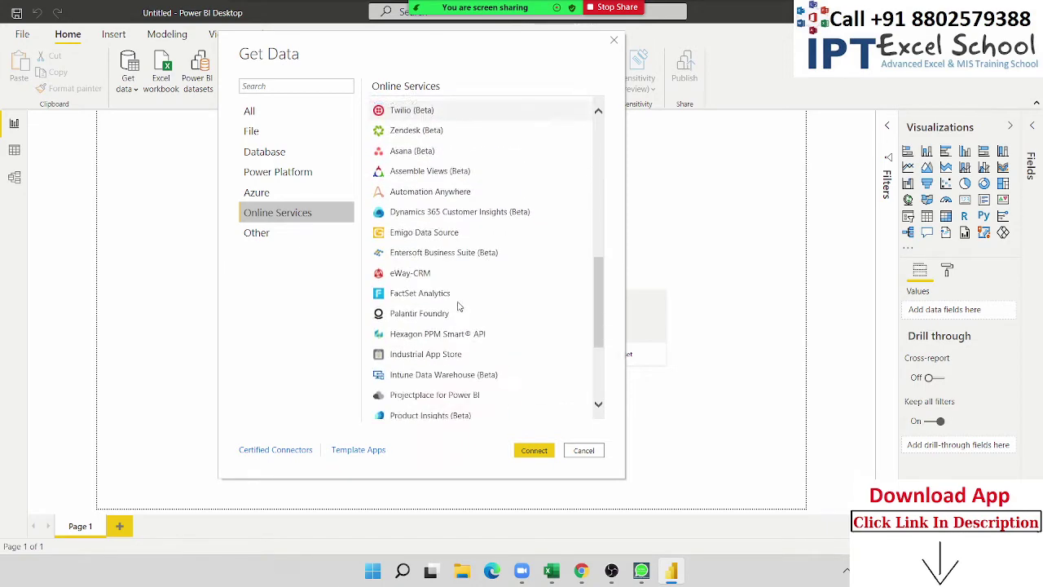
{"action": "scroll", "coordinate": [458, 305], "scroll_direction": "down", "scroll_amount": 2}
{"action": "scroll", "coordinate": [456, 376], "scroll_direction": "up", "scroll_amount": 2}
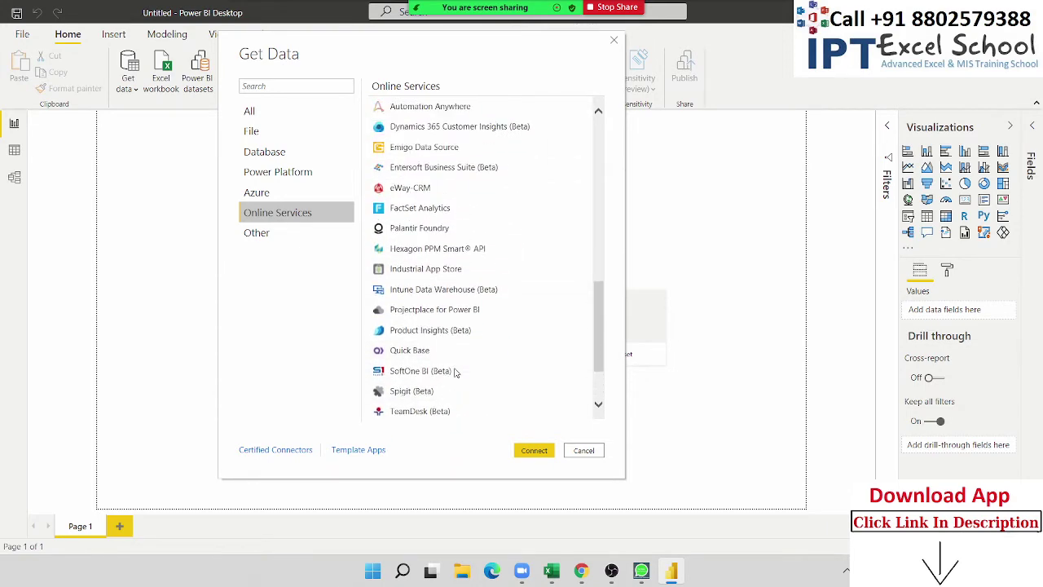
{"action": "scroll", "coordinate": [455, 371], "scroll_direction": "up", "scroll_amount": 1}
{"action": "scroll", "coordinate": [455, 370], "scroll_direction": "up", "scroll_amount": 2}
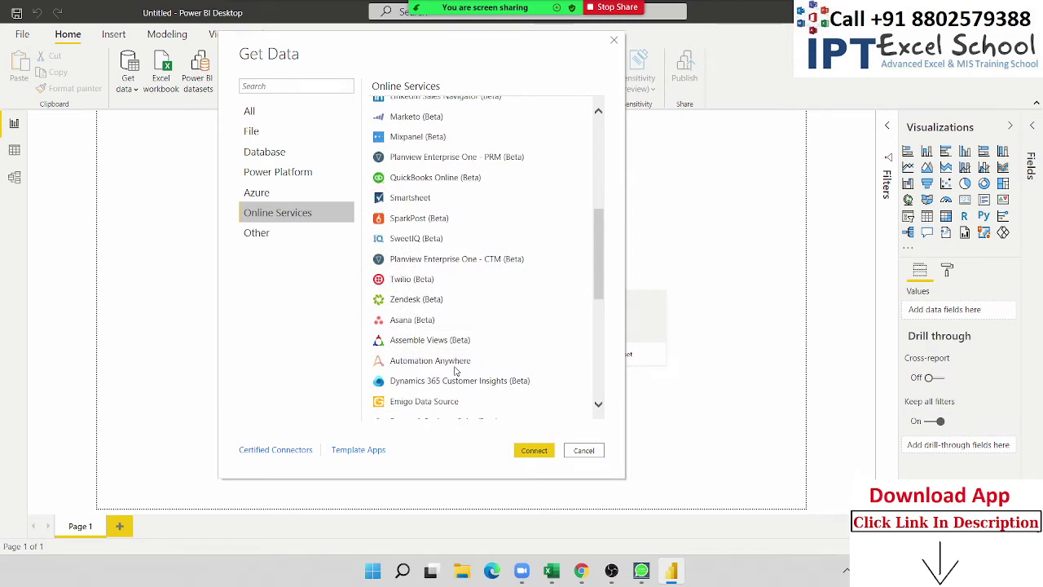
{"action": "scroll", "coordinate": [457, 367], "scroll_direction": "up", "scroll_amount": 2}
{"action": "scroll", "coordinate": [457, 367], "scroll_direction": "up", "scroll_amount": 1}
{"action": "scroll", "coordinate": [457, 367], "scroll_direction": "up", "scroll_amount": 1}
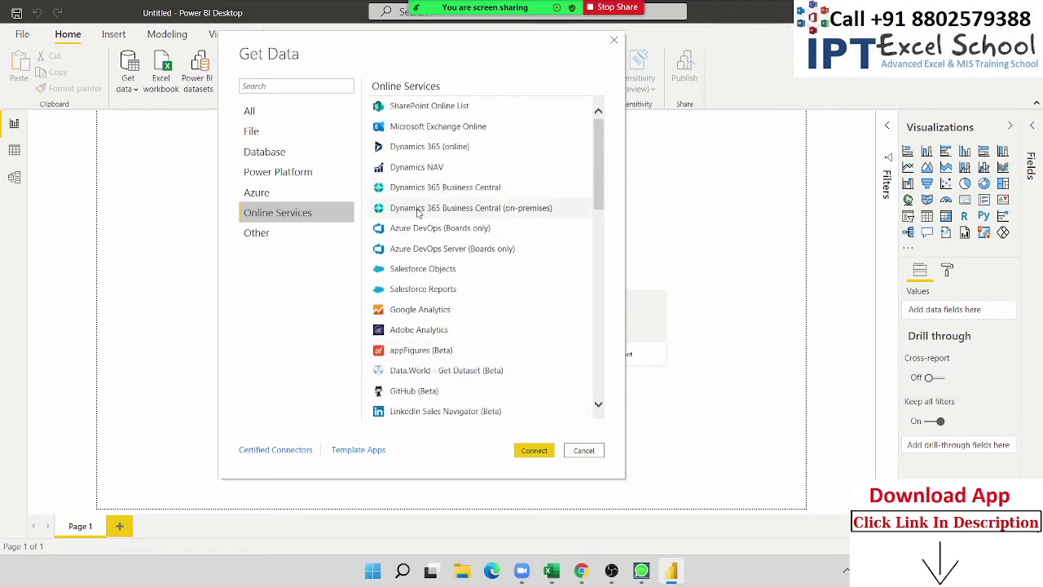
- Select Dynamics 365 Business Central (on-premises), then Google Analytics, and scroll the Online Services list
{"action": "left_click", "coordinate": [417, 214]}
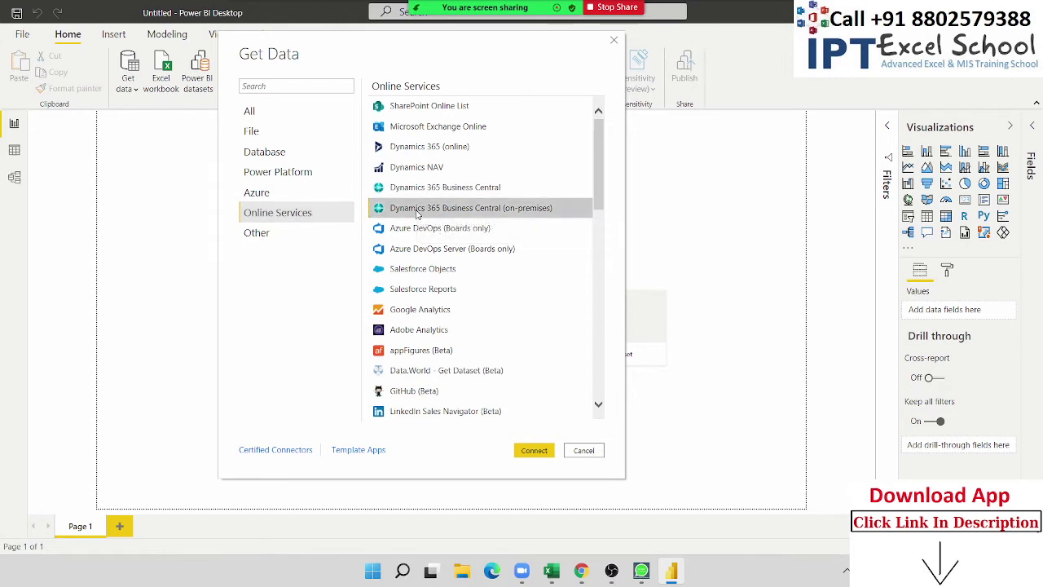
{"action": "left_click", "coordinate": [449, 314]}
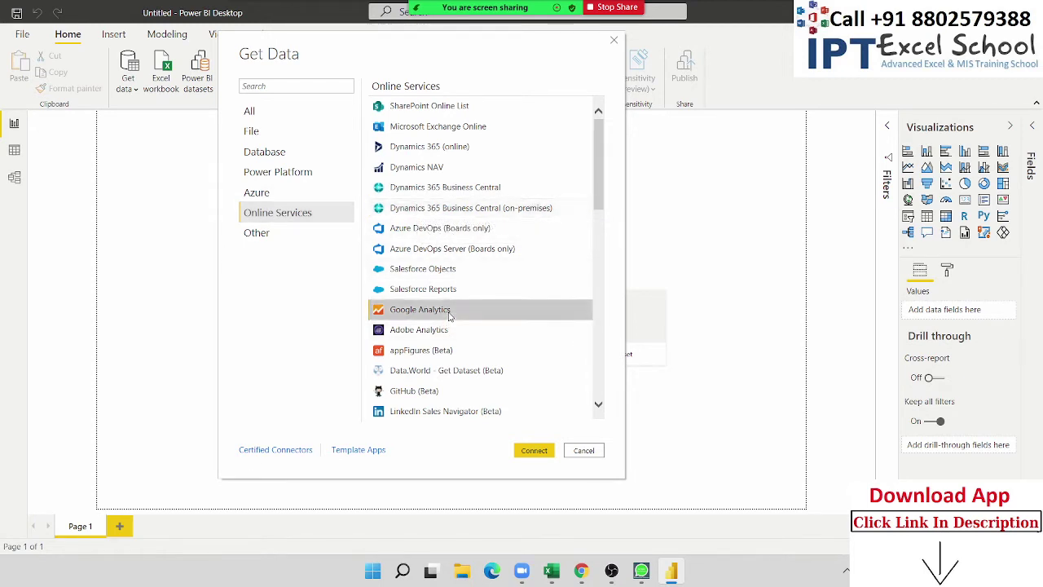
{"action": "scroll", "coordinate": [493, 323], "scroll_direction": "down", "scroll_amount": 1}
{"action": "scroll", "coordinate": [493, 322], "scroll_direction": "down", "scroll_amount": 1}
{"action": "scroll", "coordinate": [493, 322], "scroll_direction": "down", "scroll_amount": 2}
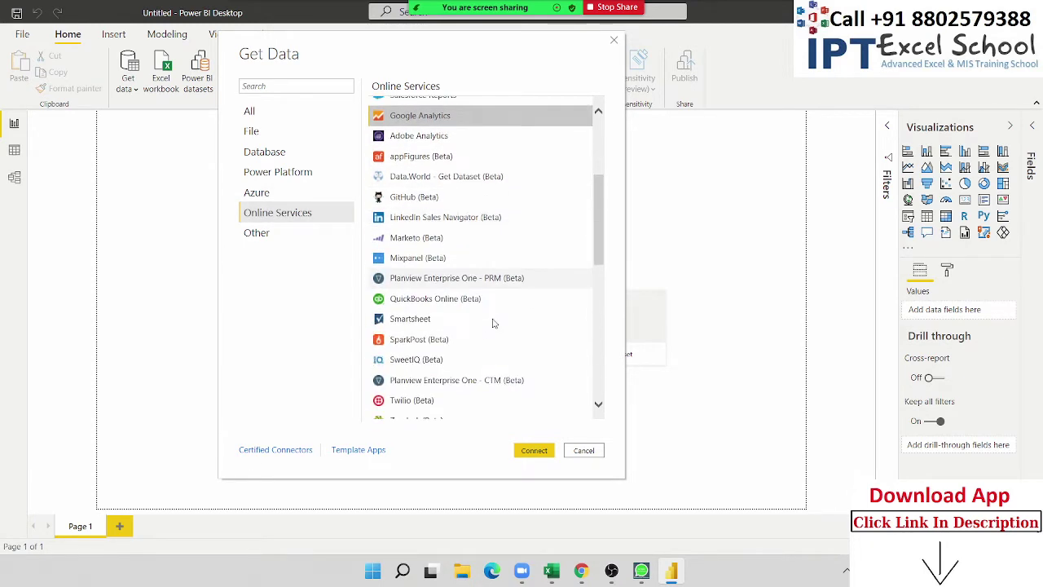
{"action": "scroll", "coordinate": [493, 323], "scroll_direction": "down", "scroll_amount": 2}
{"action": "scroll", "coordinate": [492, 322], "scroll_direction": "down", "scroll_amount": 3}
{"action": "scroll", "coordinate": [492, 322], "scroll_direction": "down", "scroll_amount": 3}
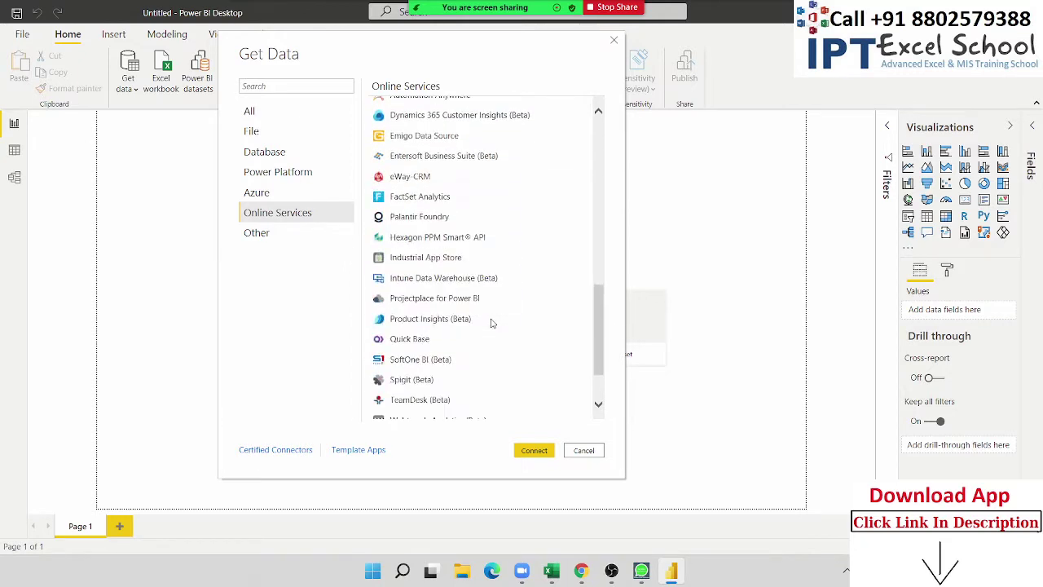
{"action": "scroll", "coordinate": [492, 323], "scroll_direction": "down", "scroll_amount": 2}
{"action": "scroll", "coordinate": [491, 323], "scroll_direction": "up", "scroll_amount": 1}
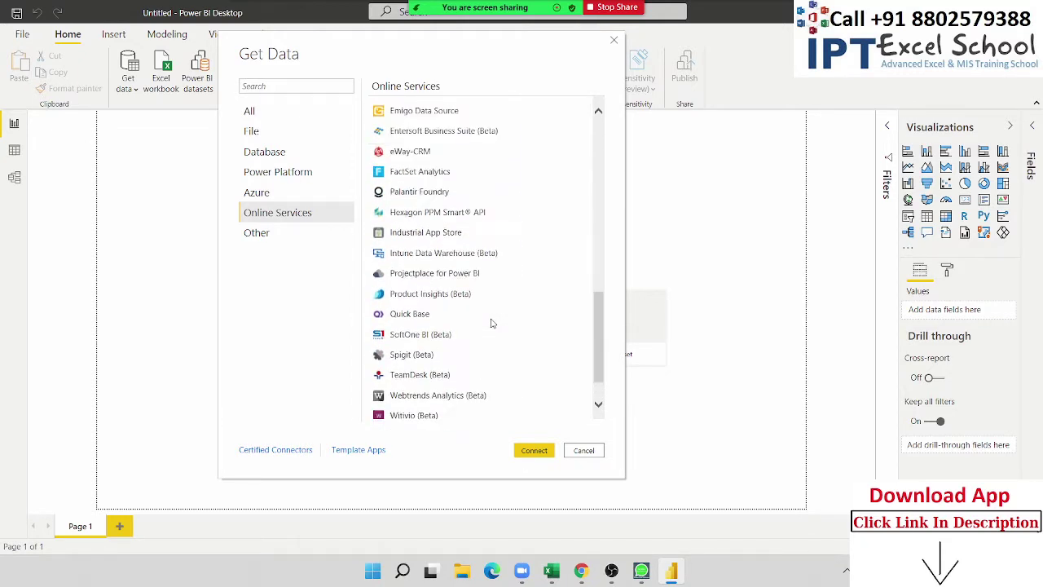
{"action": "scroll", "coordinate": [492, 323], "scroll_direction": "up", "scroll_amount": 2}
{"action": "scroll", "coordinate": [491, 323], "scroll_direction": "up", "scroll_amount": 1}
{"action": "scroll", "coordinate": [492, 323], "scroll_direction": "up", "scroll_amount": 1}
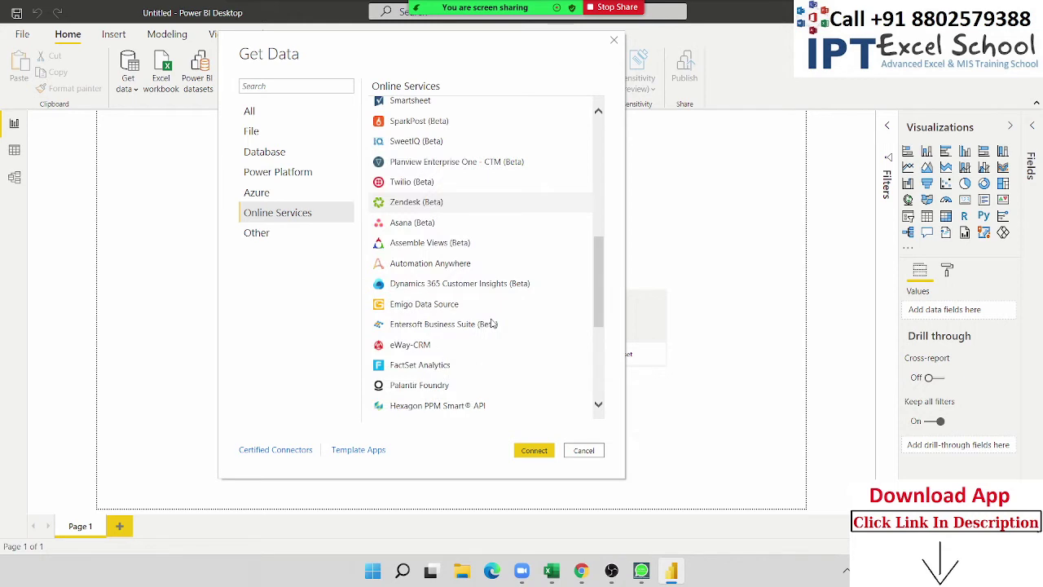
{"action": "scroll", "coordinate": [491, 323], "scroll_direction": "up", "scroll_amount": 2}
{"action": "scroll", "coordinate": [492, 324], "scroll_direction": "up", "scroll_amount": 1}
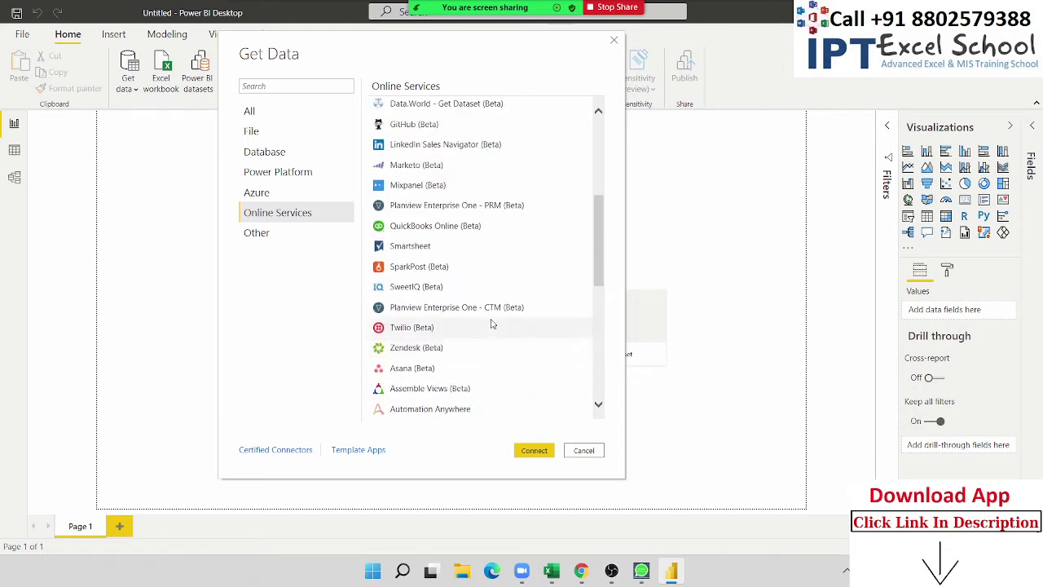
{"action": "scroll", "coordinate": [492, 323], "scroll_direction": "up", "scroll_amount": 1}
{"action": "scroll", "coordinate": [491, 323], "scroll_direction": "up", "scroll_amount": 1}
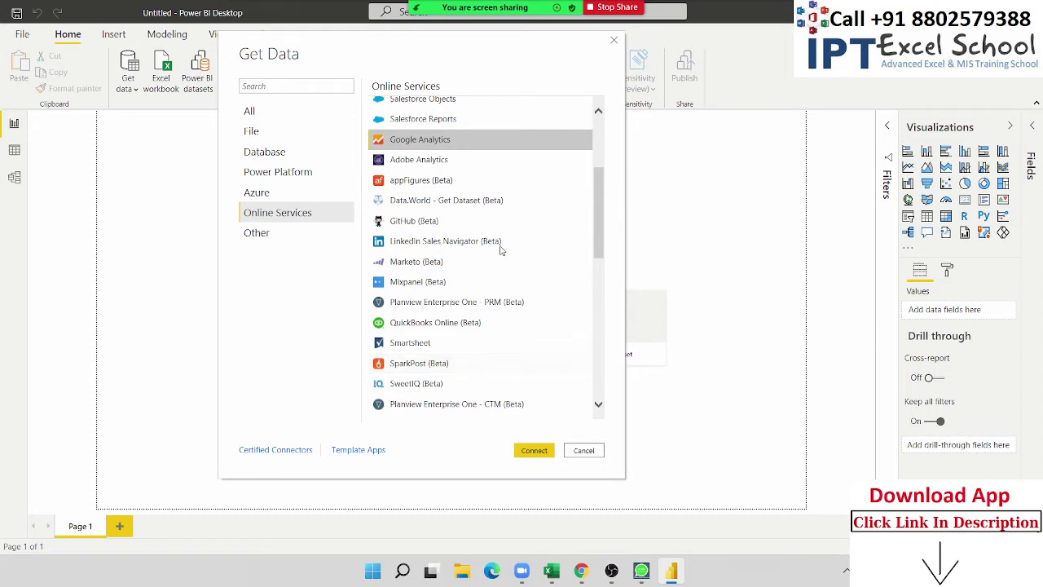
{"action": "scroll", "coordinate": [498, 244], "scroll_direction": "up", "scroll_amount": 2}
{"action": "scroll", "coordinate": [498, 236], "scroll_direction": "up", "scroll_amount": 2}
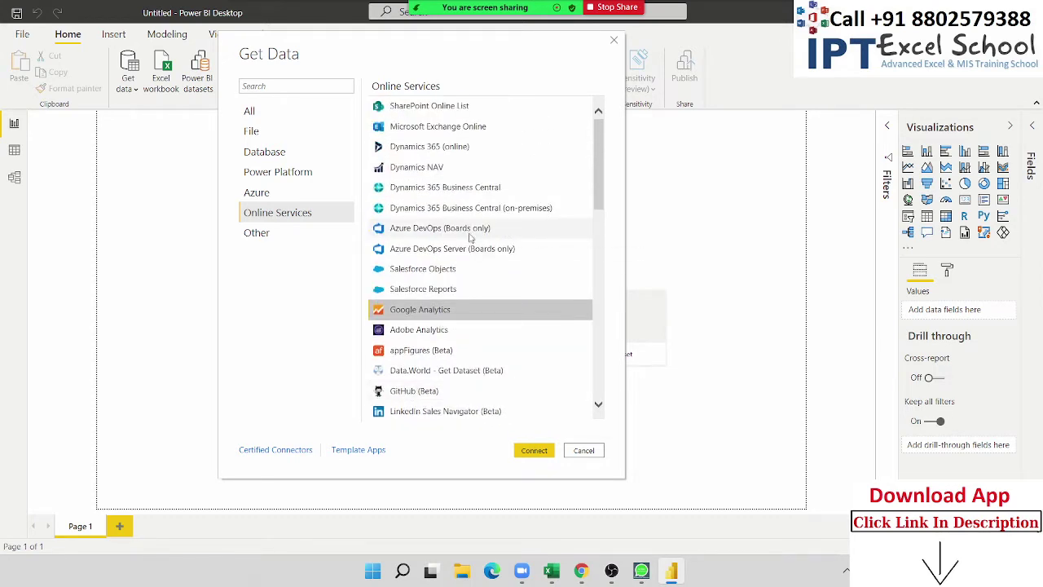
- Scroll the Other connectors down to Blank Query, then close Get Data without connecting
{"action": "left_click", "coordinate": [275, 233]}
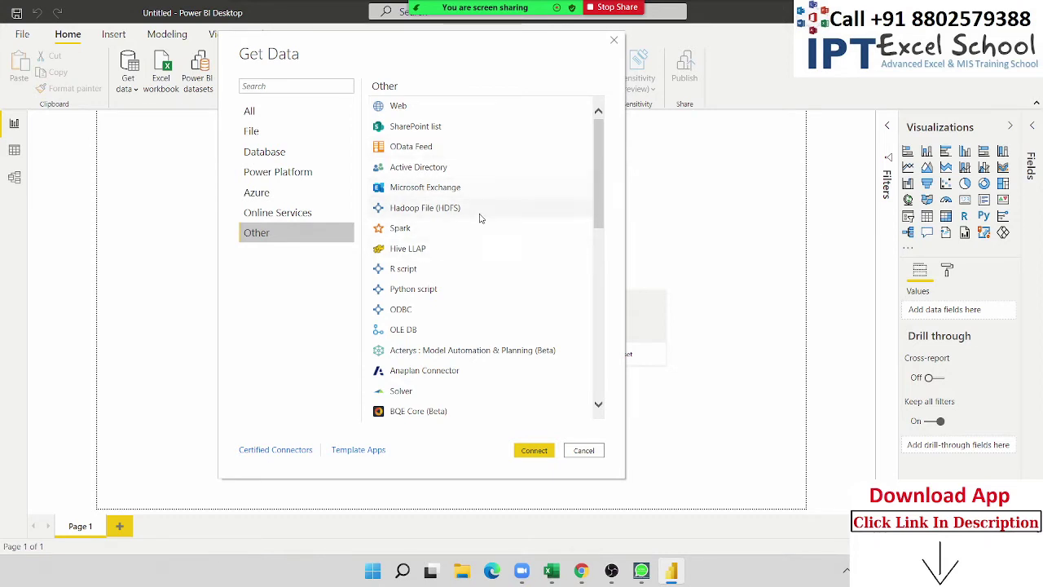
{"action": "scroll", "coordinate": [496, 257], "scroll_direction": "down", "scroll_amount": 3}
{"action": "scroll", "coordinate": [496, 257], "scroll_direction": "down", "scroll_amount": 2}
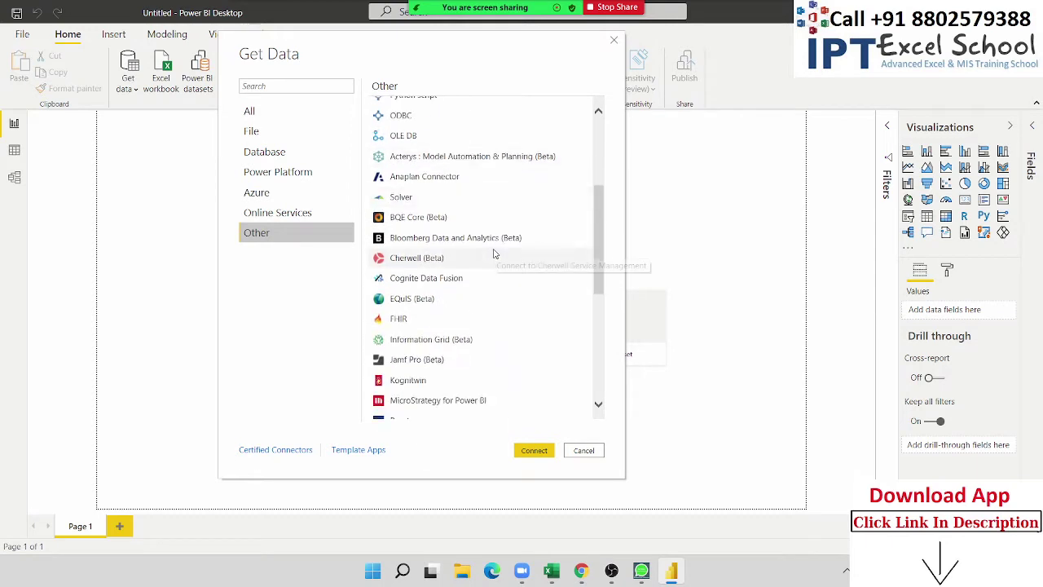
{"action": "scroll", "coordinate": [493, 254], "scroll_direction": "down", "scroll_amount": 2}
{"action": "scroll", "coordinate": [493, 254], "scroll_direction": "down", "scroll_amount": 2}
{"action": "scroll", "coordinate": [493, 255], "scroll_direction": "down", "scroll_amount": 3}
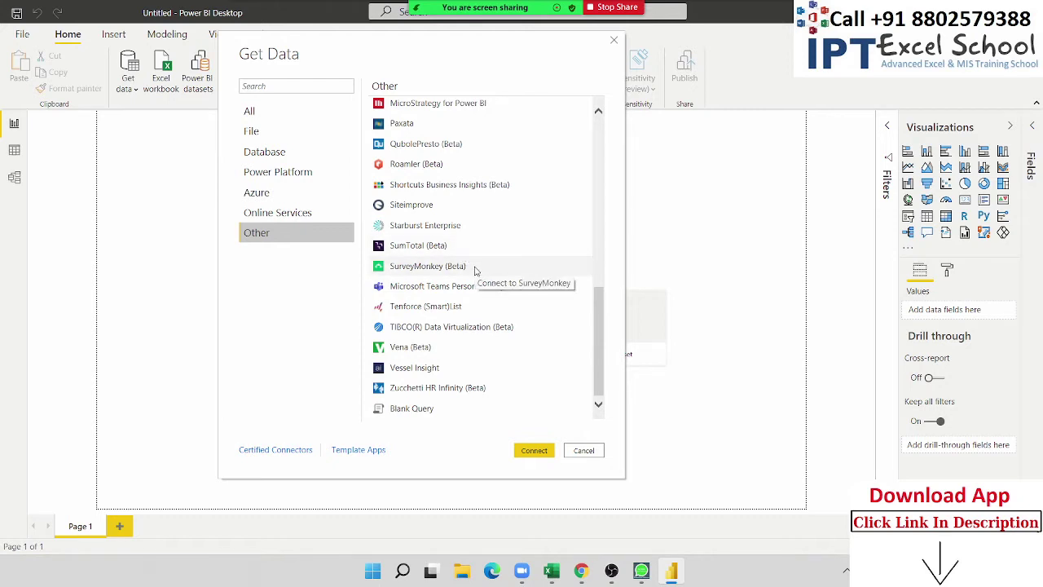
{"action": "scroll", "coordinate": [476, 272], "scroll_direction": "up", "scroll_amount": 1}
{"action": "scroll", "coordinate": [476, 271], "scroll_direction": "up", "scroll_amount": 2}
{"action": "scroll", "coordinate": [476, 271], "scroll_direction": "up", "scroll_amount": 4}
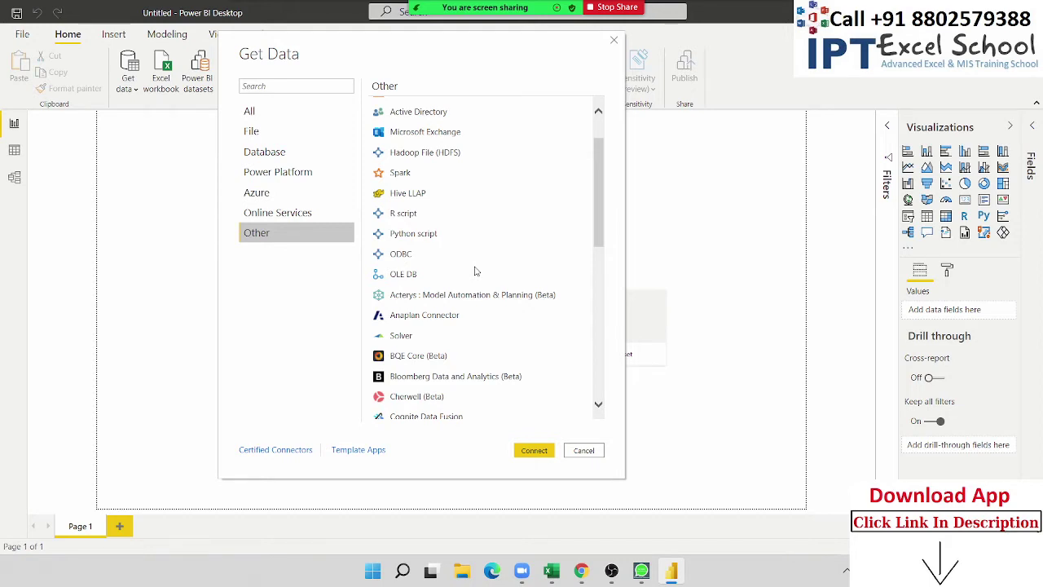
{"action": "key", "text": "Escape"}
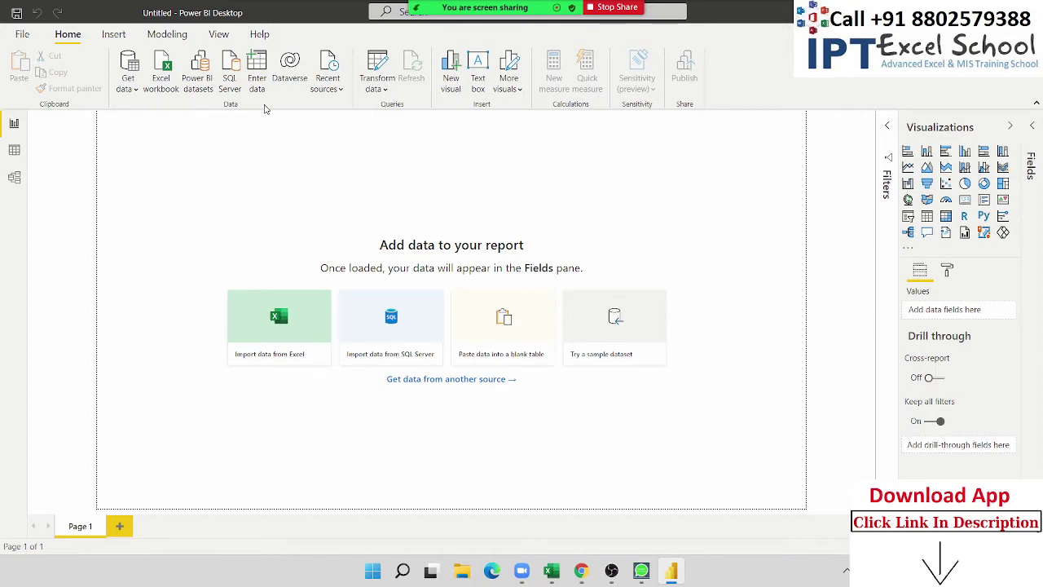
- Open the Enter data Create Table window and move it up and left
{"action": "left_click", "coordinate": [257, 89]}
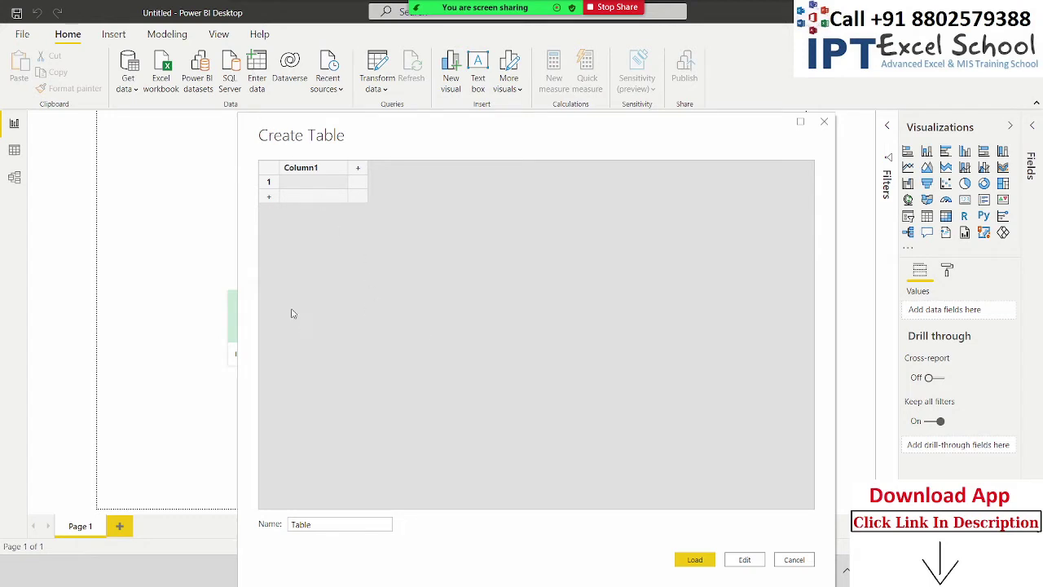
{"action": "left_click_drag", "start_coordinate": [511, 140], "coordinate": [484, 88]}
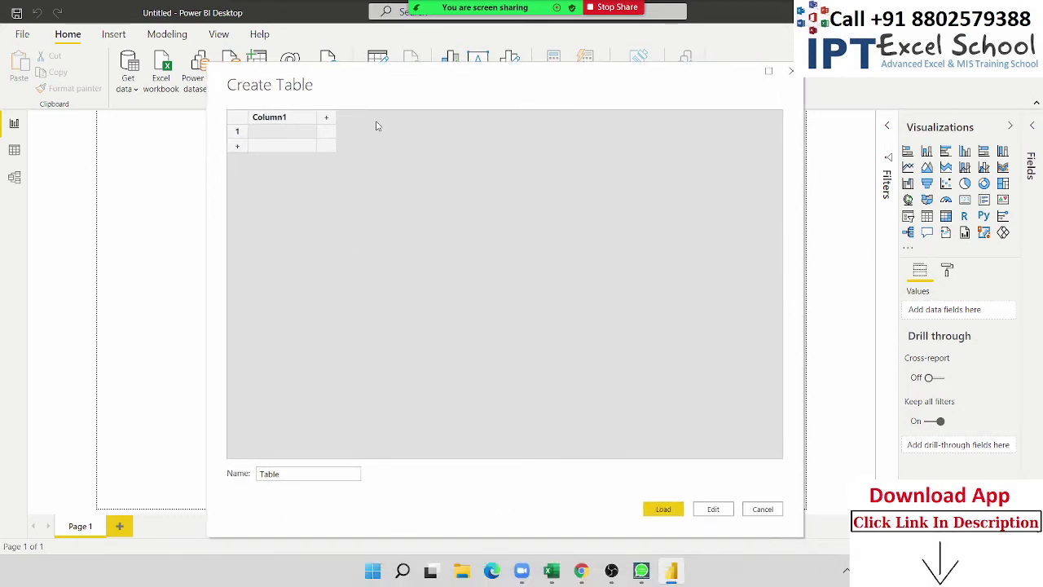
- Switch to the Book1 Excel workbook and open Data1 from the Recent list
{"action": "mouse_move", "coordinate": [551, 570]}
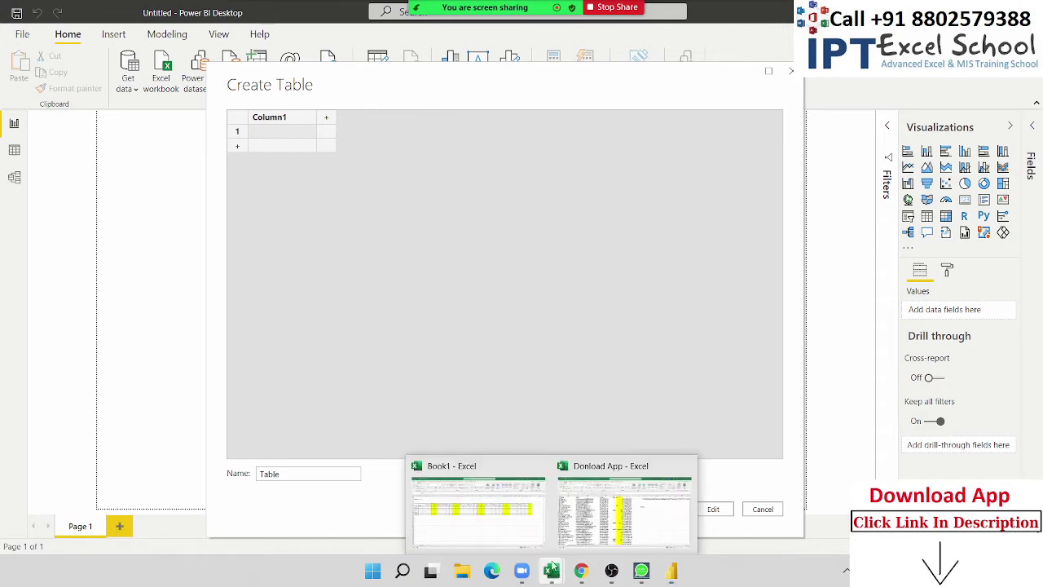
{"action": "left_click", "coordinate": [503, 530]}
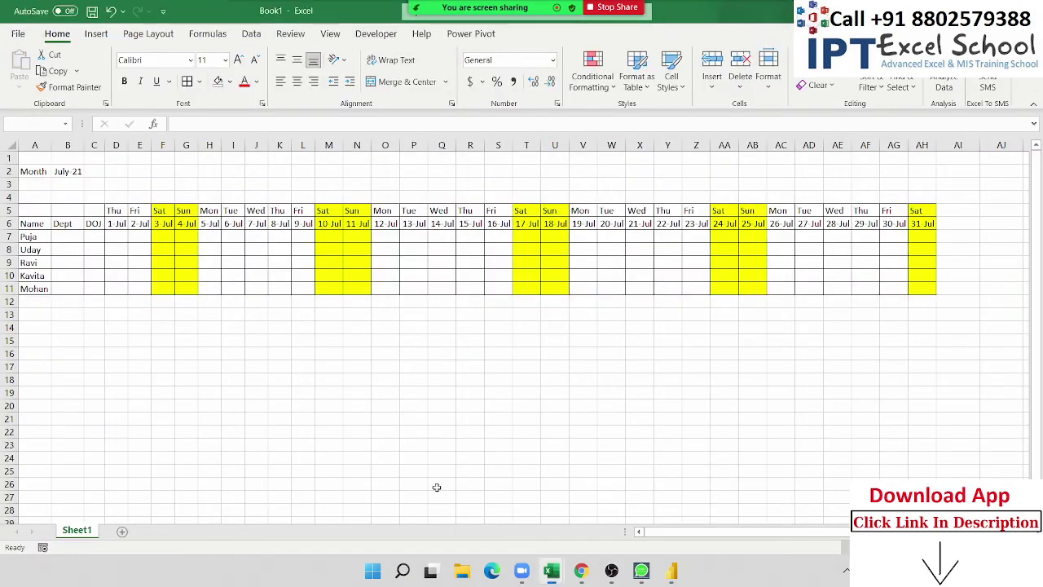
{"action": "left_click", "coordinate": [16, 34]}
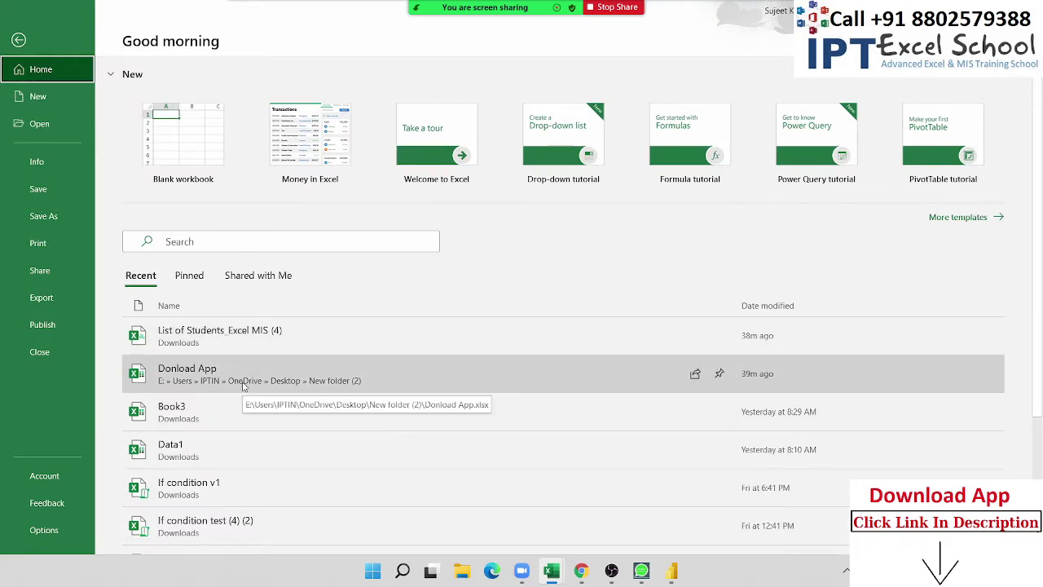
{"action": "left_click", "coordinate": [227, 450]}
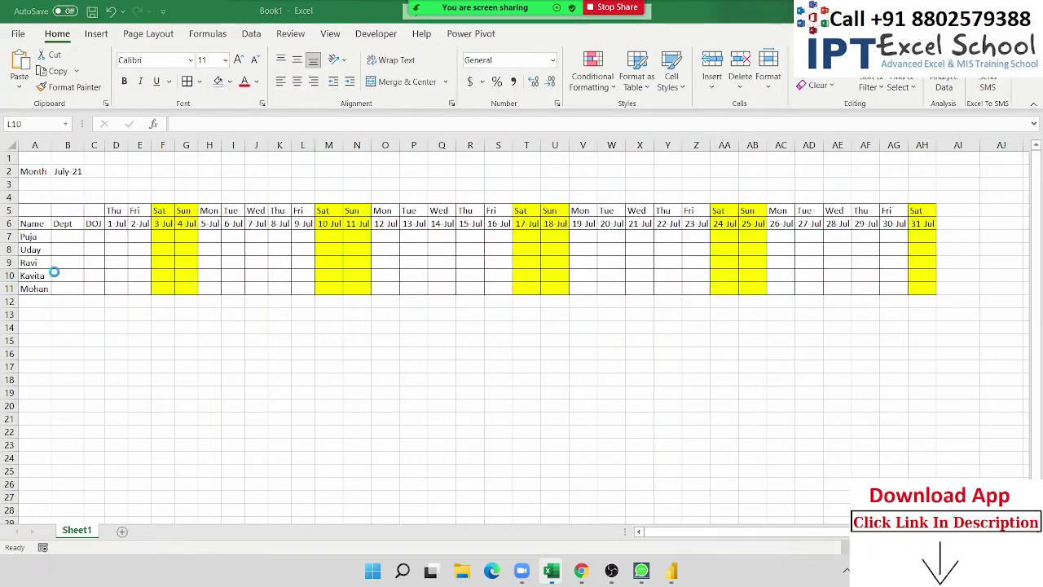
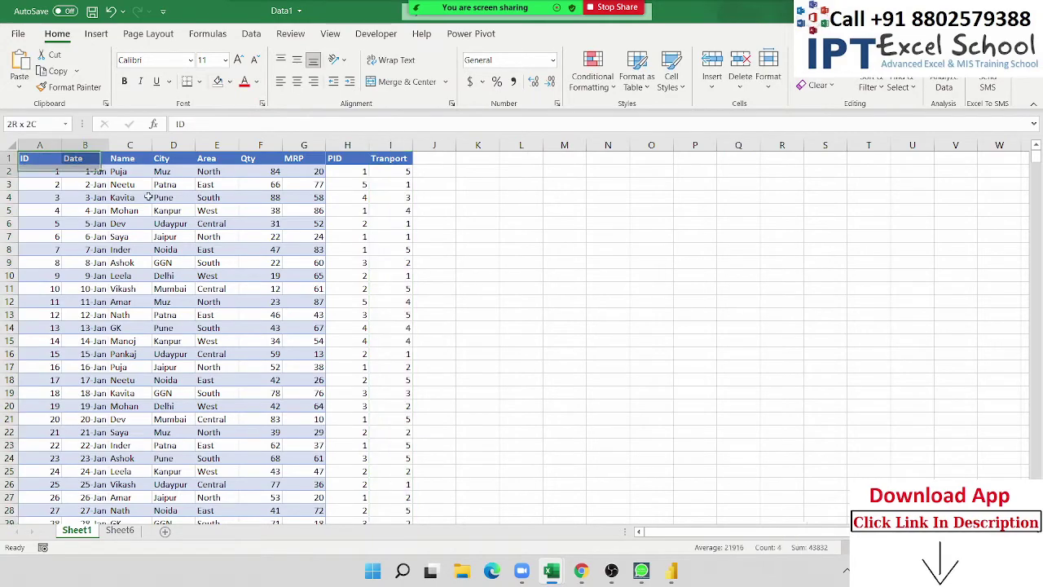
- Copy the Excel sales block from A1 through column G and switch to Power BI's Create Table dialog
{"action": "mouse_move", "coordinate": [148, 197]}
{"action": "left_mouse_down"}
{"action": "mouse_move", "coordinate": [320, 505]}
{"action": "mouse_move", "coordinate": [312, 479]}
{"action": "left_mouse_up"}
{"action": "key", "text": "ctrl+c"}
{"action": "key", "text": "alt+Tab"}
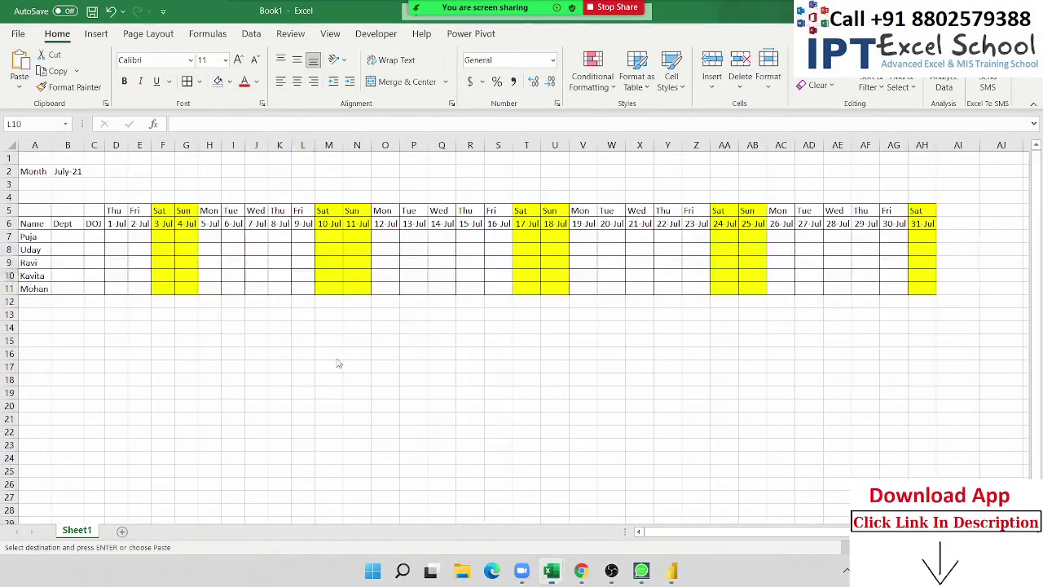
{"action": "key", "text": "alt+Tab"}
{"action": "key", "text": "alt+Tab"}
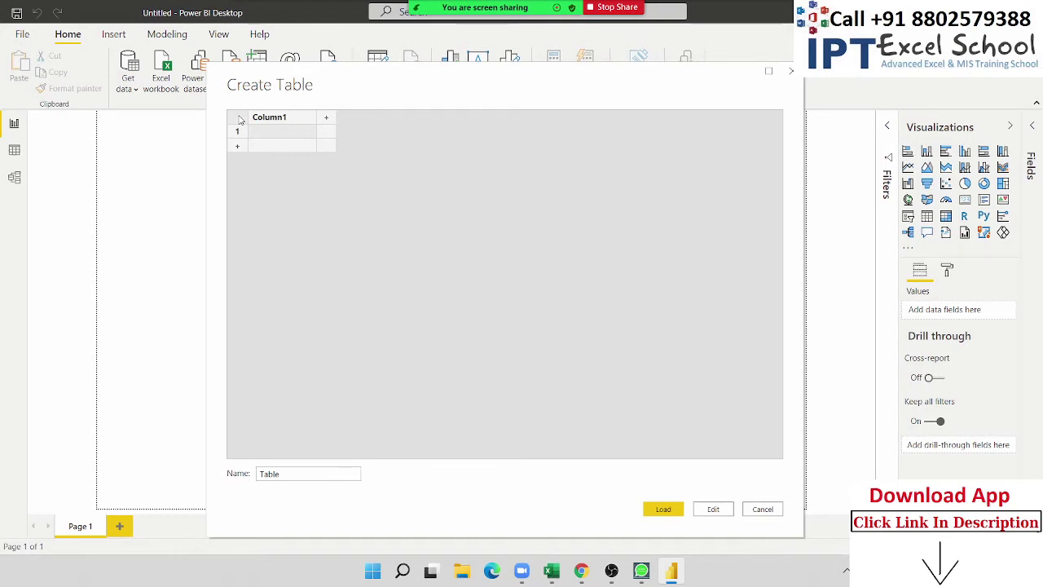
- Paste the copied sales rows into the Create Table grid and scroll through them to check
{"action": "key", "text": "ctrl+v"}
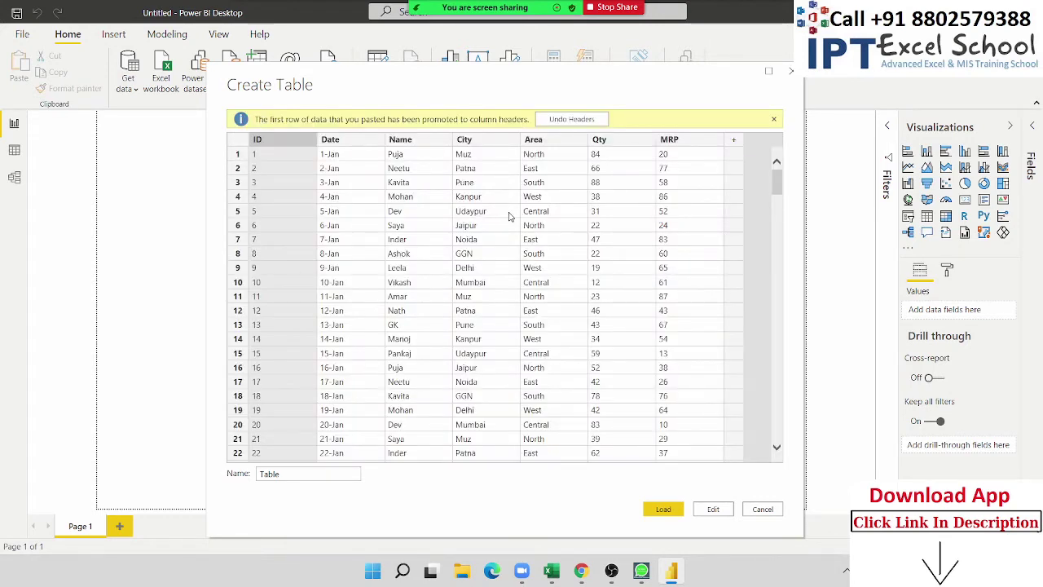
{"action": "scroll", "coordinate": [534, 203], "scroll_direction": "down", "scroll_amount": 1}
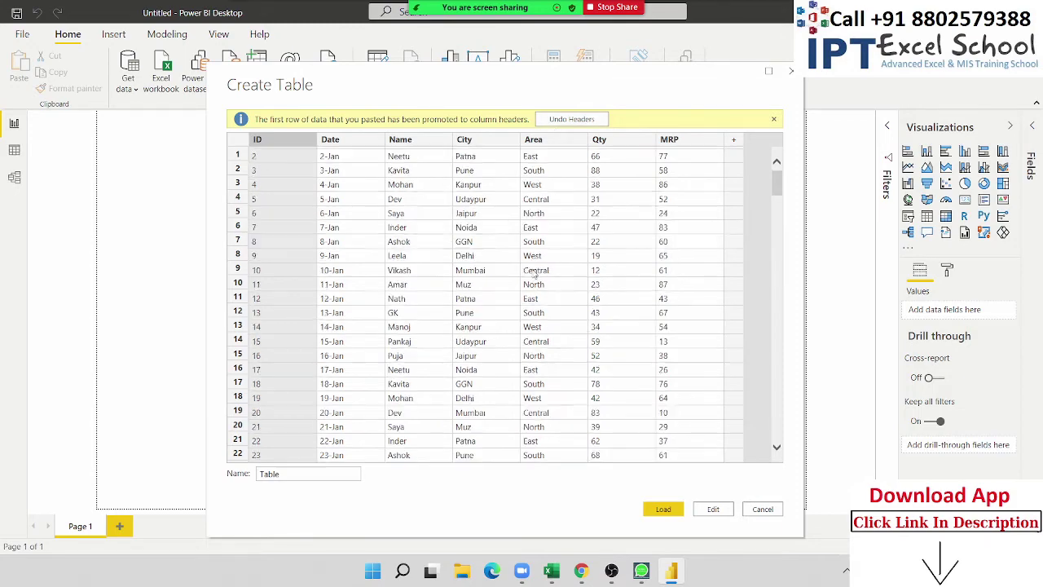
{"action": "scroll", "coordinate": [531, 290], "scroll_direction": "down", "scroll_amount": 5}
{"action": "scroll", "coordinate": [531, 290], "scroll_direction": "down", "scroll_amount": 10}
{"action": "scroll", "coordinate": [532, 293], "scroll_direction": "down", "scroll_amount": 10}
{"action": "scroll", "coordinate": [532, 295], "scroll_direction": "down", "scroll_amount": 10}
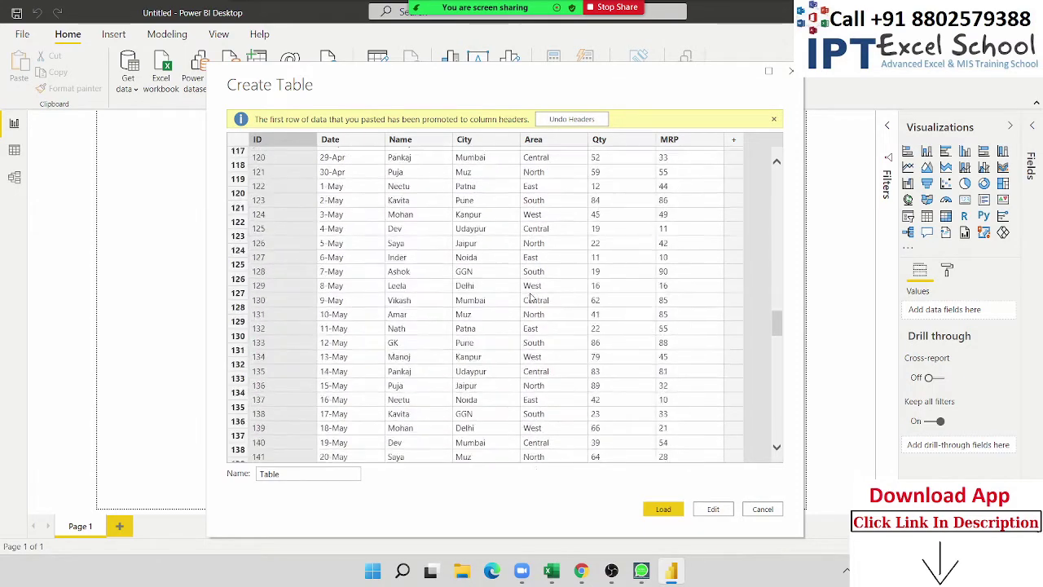
{"action": "scroll", "coordinate": [533, 297], "scroll_direction": "down", "scroll_amount": 12}
{"action": "scroll", "coordinate": [532, 295], "scroll_direction": "down", "scroll_amount": 10}
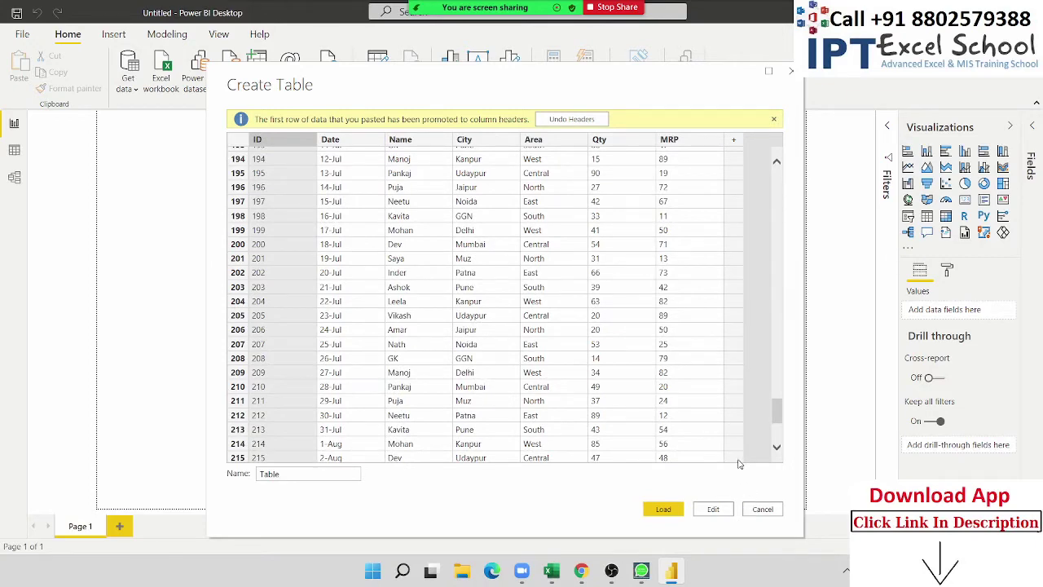
- Discard the pasted table without loading it and return to Excel
{"action": "left_click", "coordinate": [763, 509]}
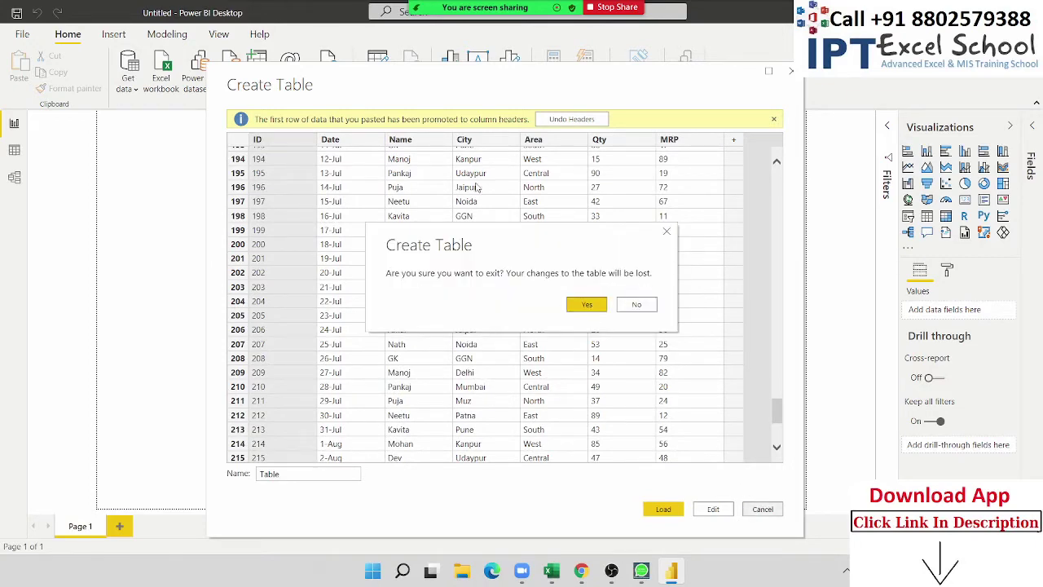
{"action": "left_click", "coordinate": [586, 305]}
{"action": "key", "text": "alt+Tab"}
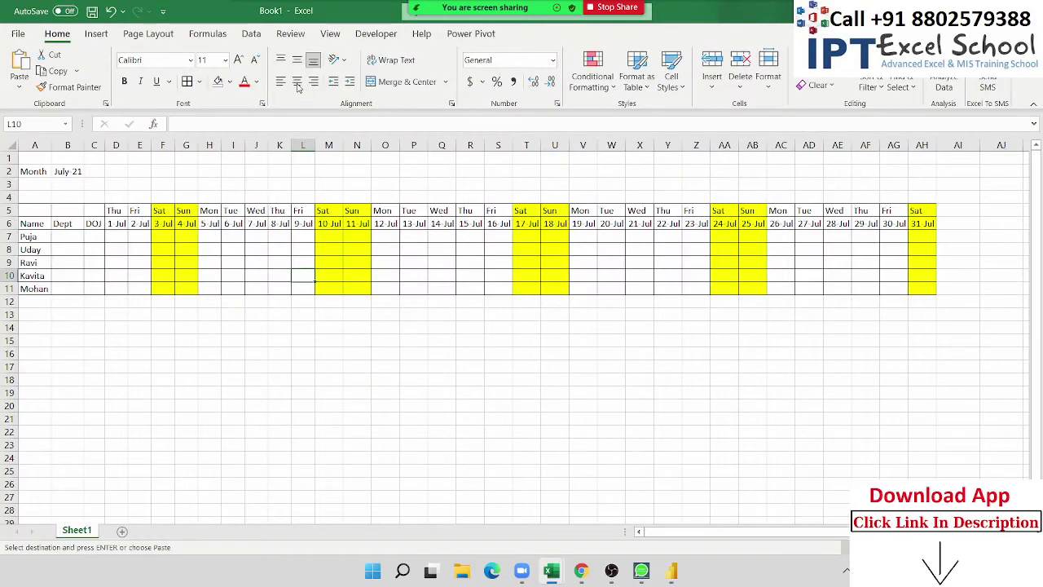
- In Data1, select the whole sales table from ID to MRP down to row 799 and copy it
{"action": "left_click", "coordinate": [668, 577]}
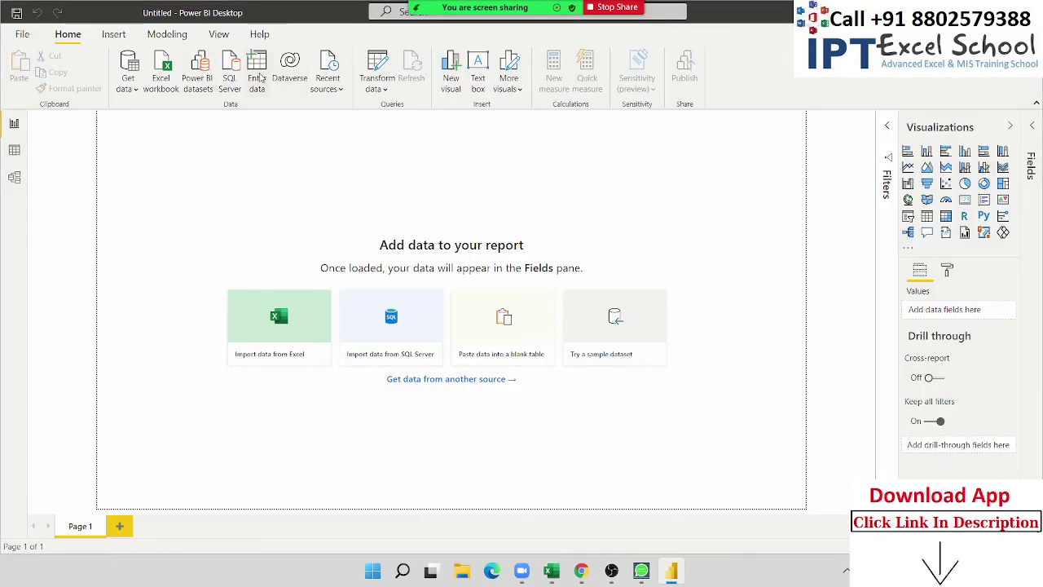
{"action": "key", "text": "alt+Tab"}
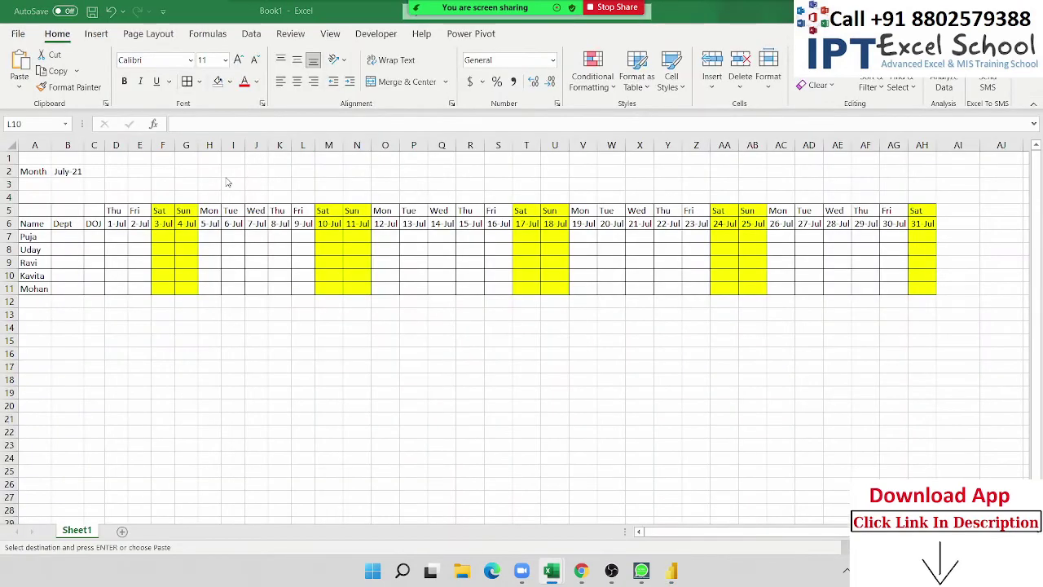
{"action": "key", "text": "alt+Tab"}
{"action": "key", "text": "Tab"}
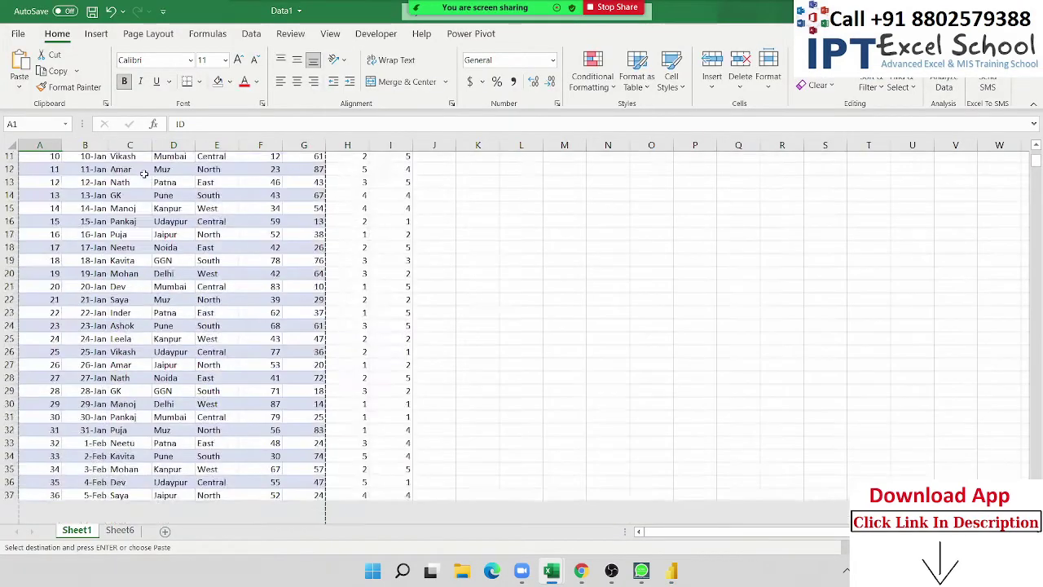
{"action": "scroll", "coordinate": [144, 174], "scroll_direction": "up", "scroll_amount": 4}
{"action": "key", "text": "shift+Right"}
{"action": "key", "text": "shift+Right"}
{"action": "key", "text": "shift+Right"}
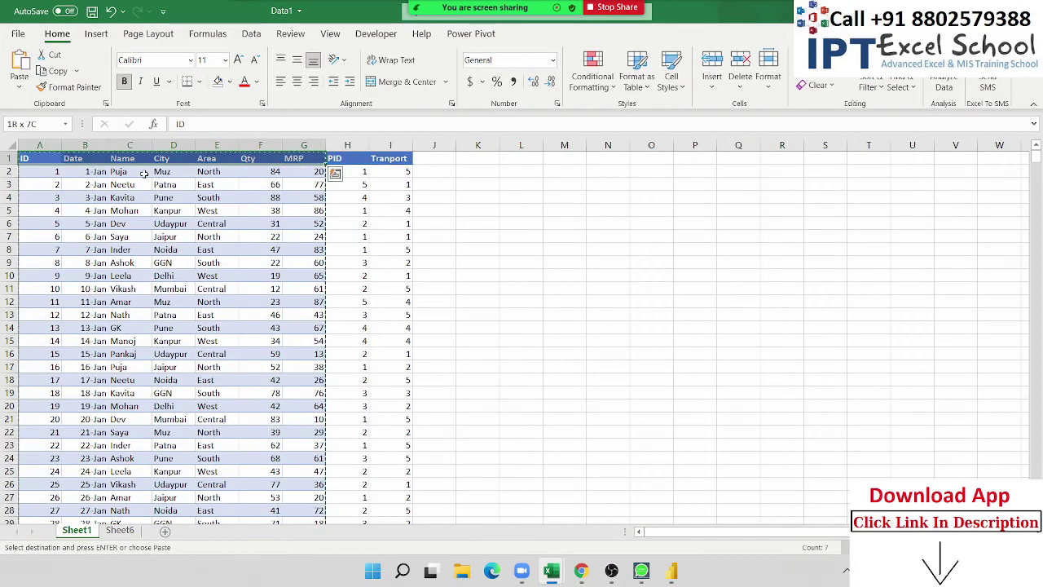
{"action": "key", "text": "ctrl+shift+Down"}
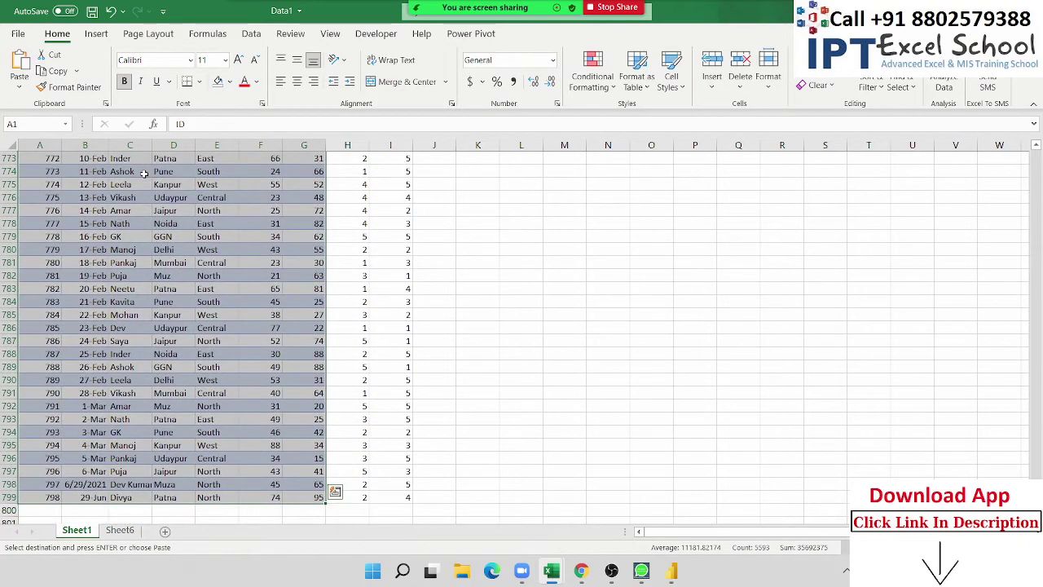
{"action": "key", "text": "alt+Tab"}
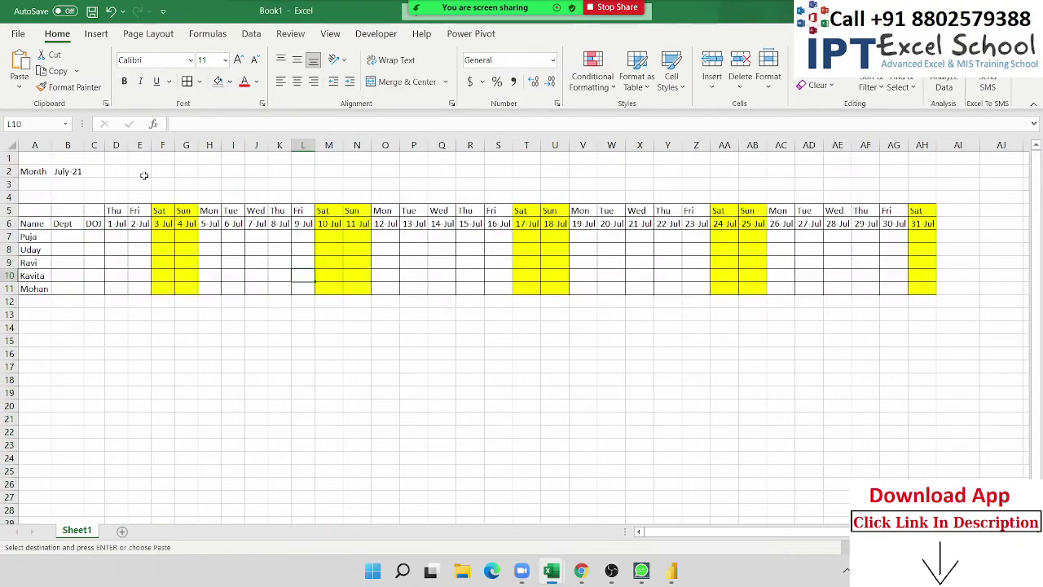
- Paste the full sales table into the empty Create Table grid, which triggers the 3,000-cell limit error
{"action": "left_click", "coordinate": [670, 573]}
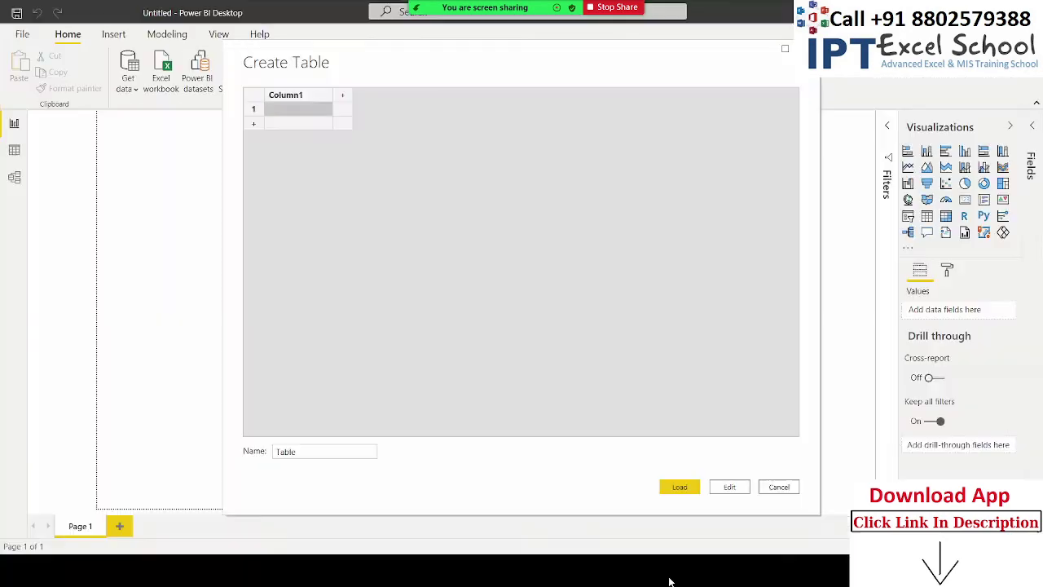
{"action": "left_click", "coordinate": [255, 105]}
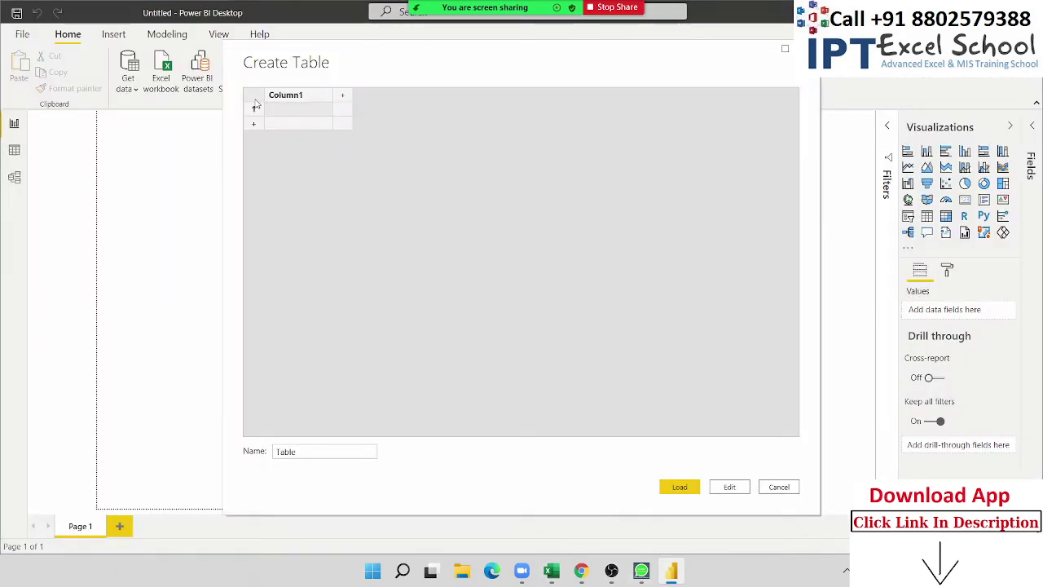
{"action": "key", "text": "ctrl+v"}
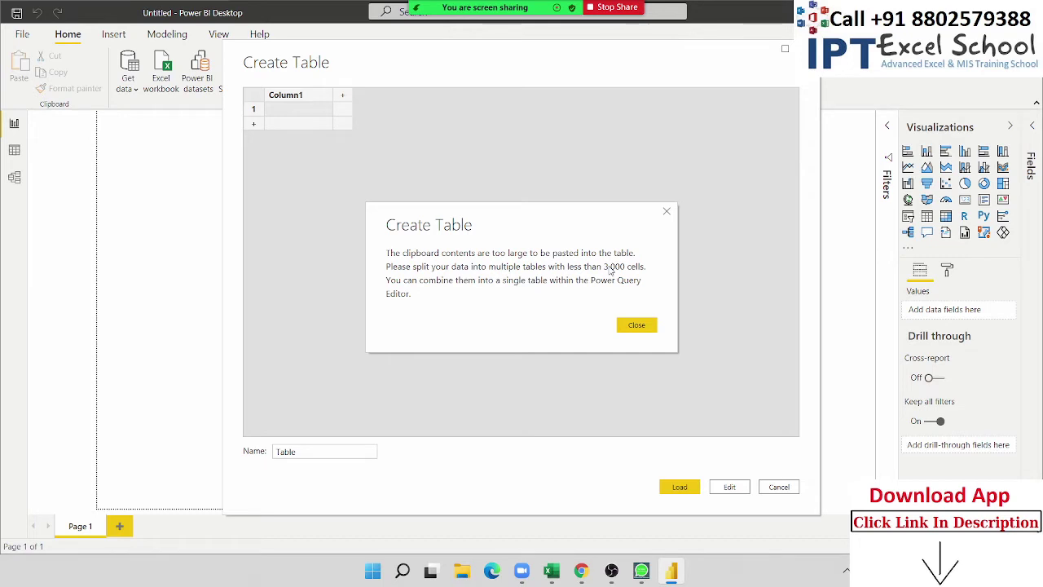
- Close the clipboard-too-large message and switch back to Excel
{"action": "left_click", "coordinate": [666, 214]}
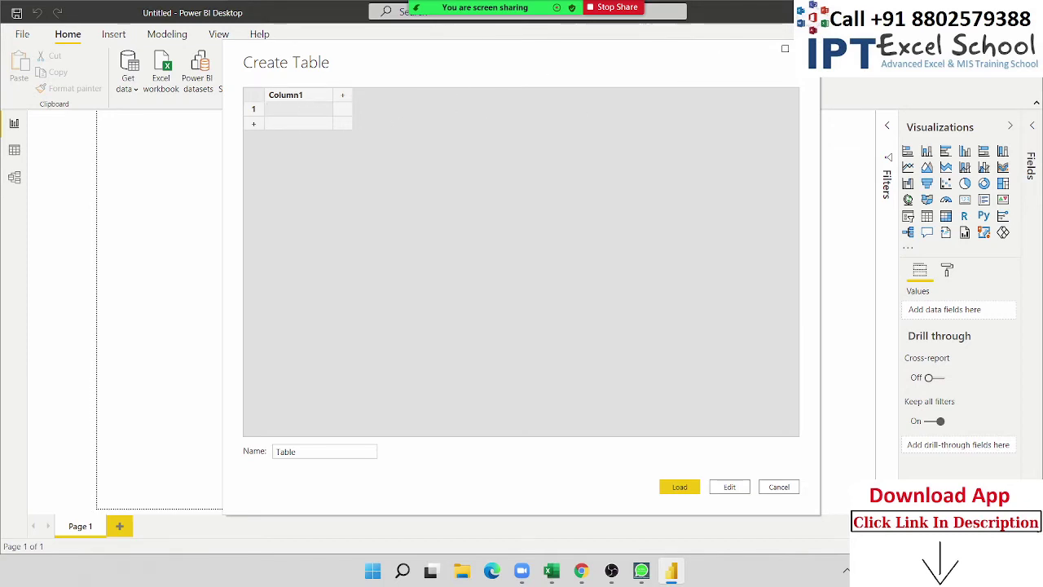
{"action": "key", "text": "alt+Tab"}
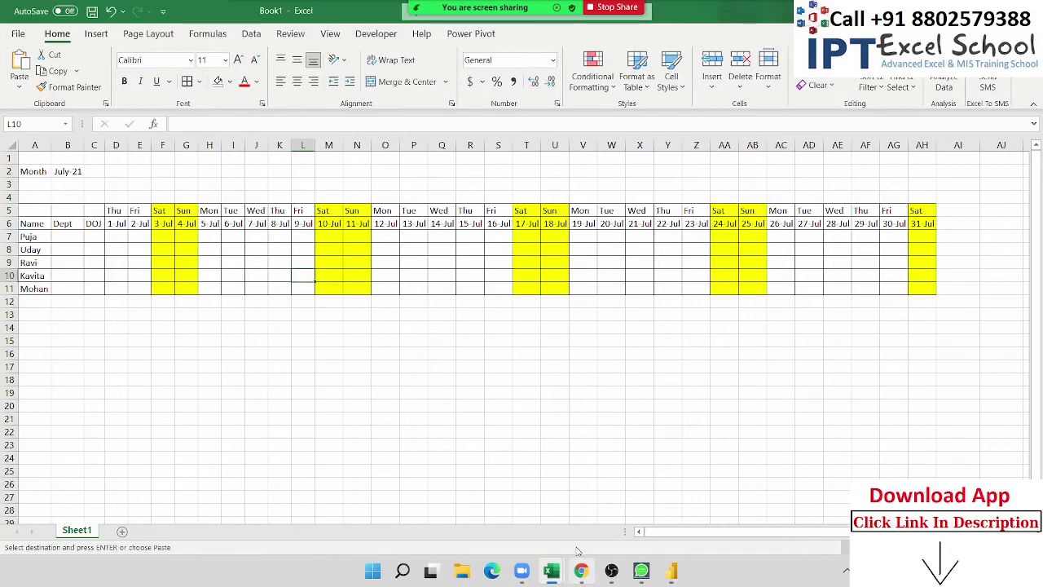
- Reopen a blank Create Table dialog via Home > Enter data, reposition it, then close it unused
{"action": "left_click", "coordinate": [641, 571]}
{"action": "left_click", "coordinate": [671, 571]}
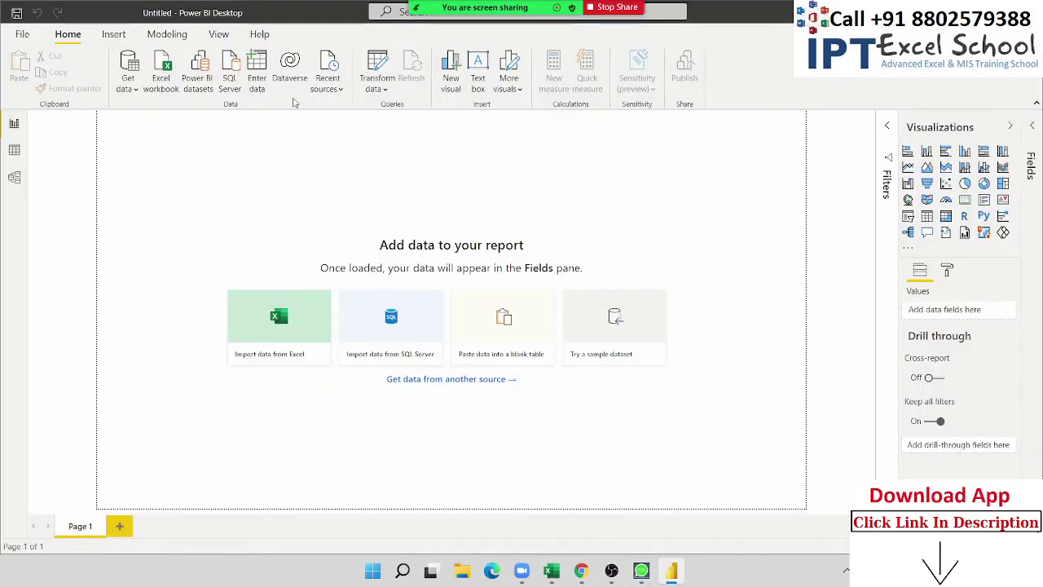
{"action": "left_click", "coordinate": [257, 72]}
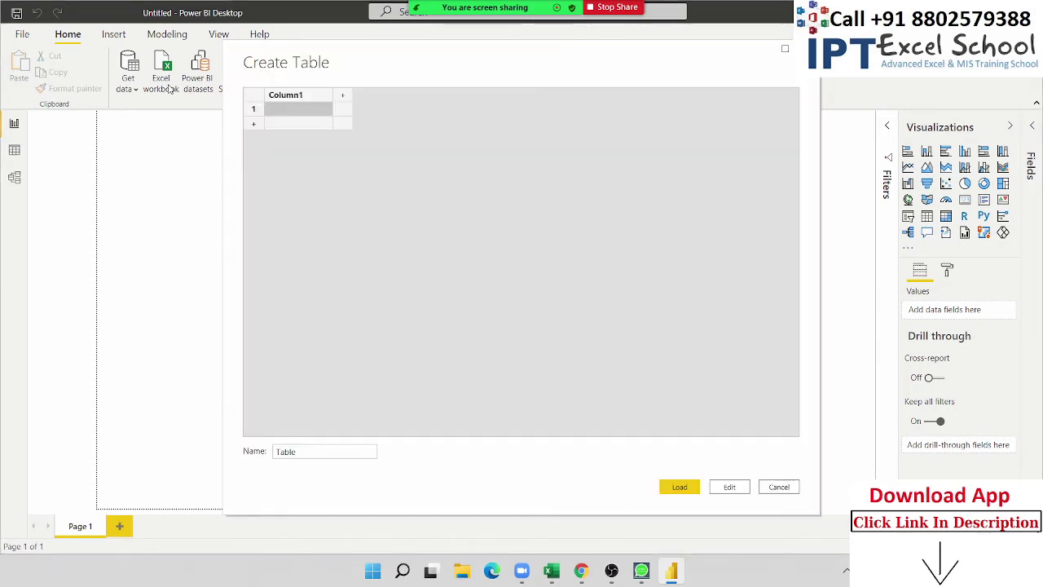
{"action": "left_click_drag", "start_coordinate": [400, 73], "coordinate": [407, 124]}
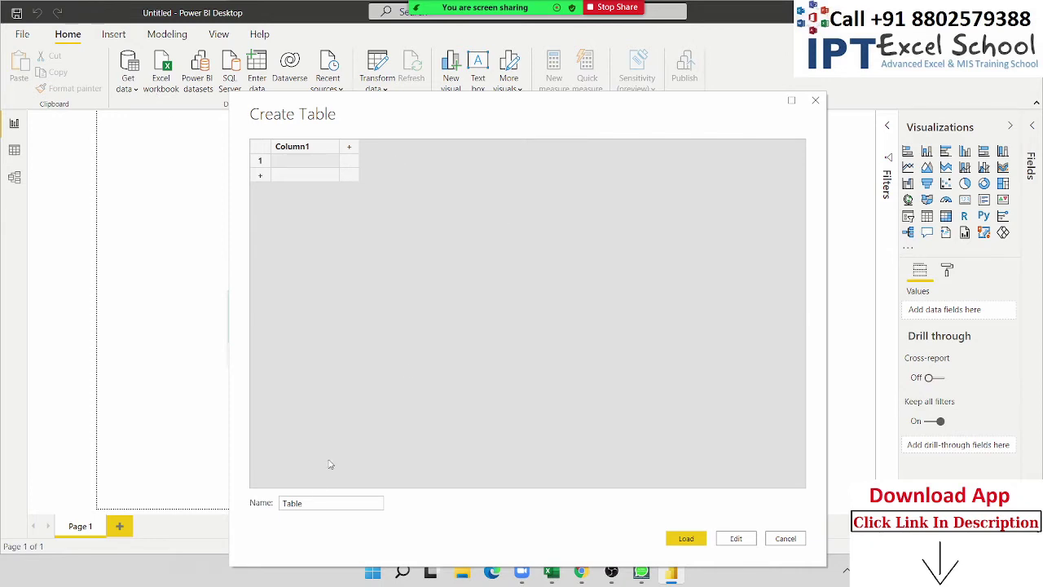
{"action": "left_click", "coordinate": [815, 102]}
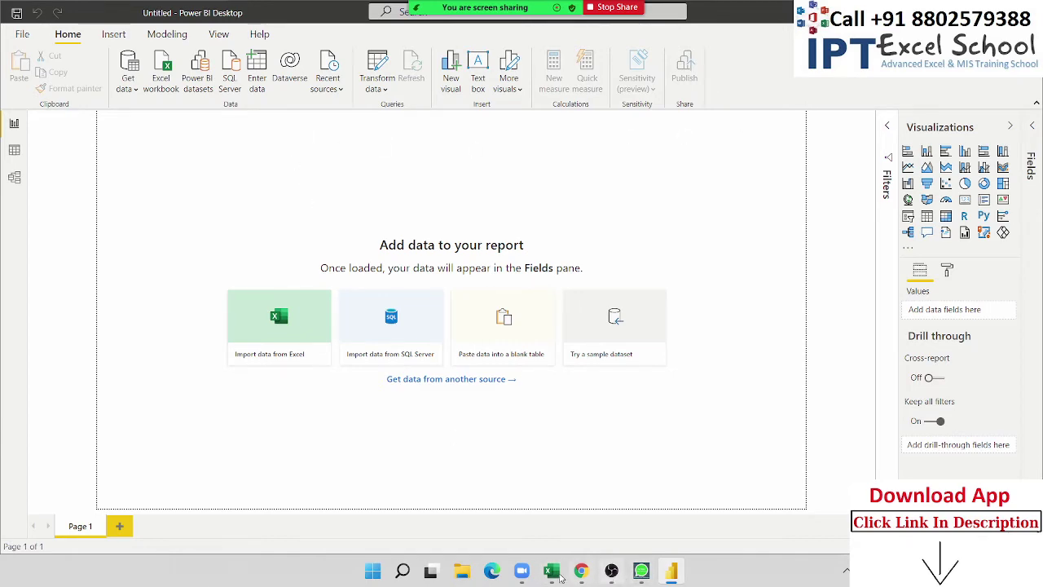
- Bring the Data1 workbook forward and view its recent workbooks list under File > Open
{"action": "mouse_move", "coordinate": [551, 570]}
{"action": "left_click", "coordinate": [687, 532]}
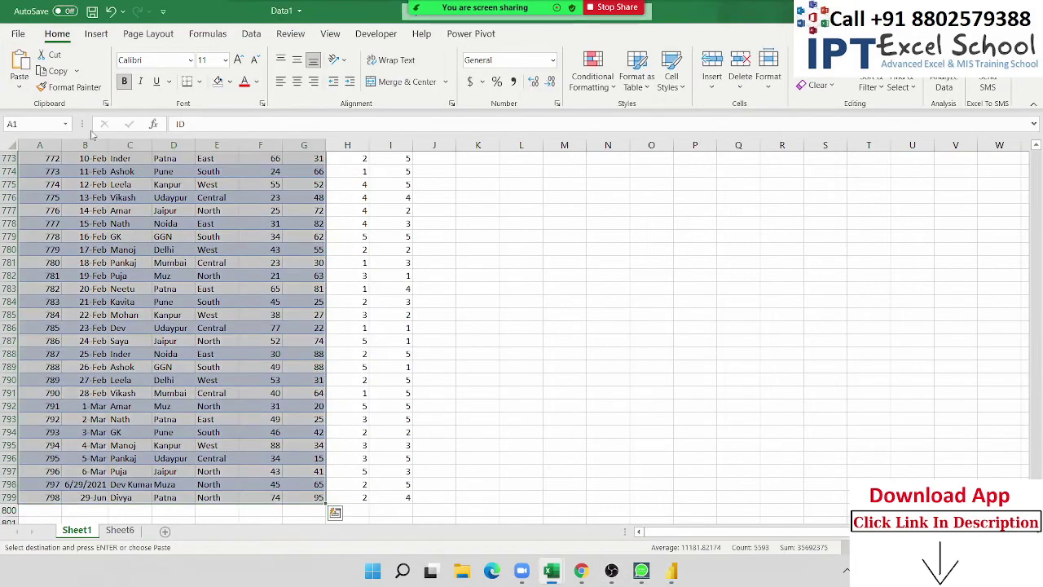
{"action": "left_click", "coordinate": [33, 35]}
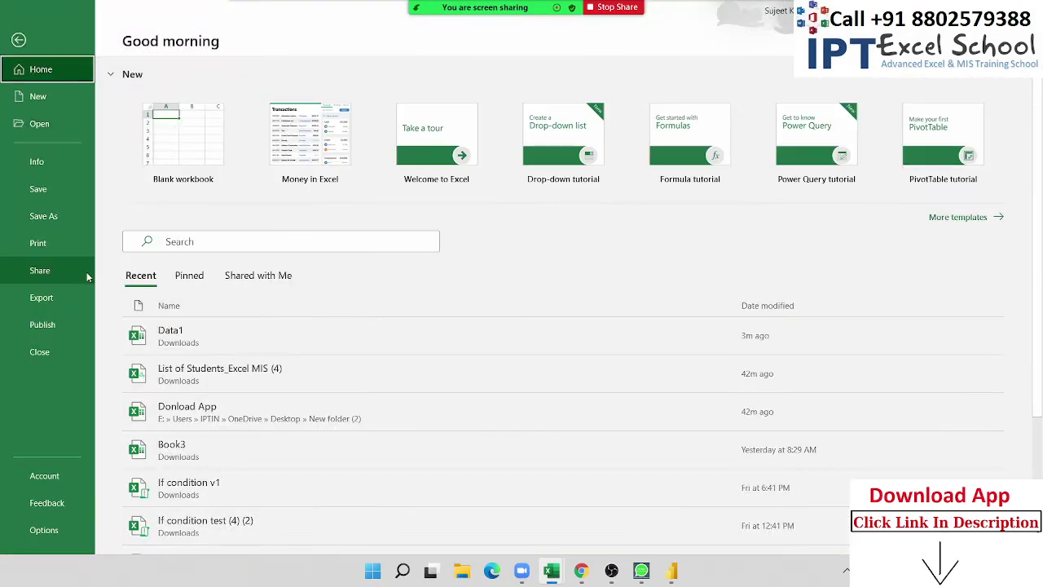
{"action": "left_click", "coordinate": [68, 130]}
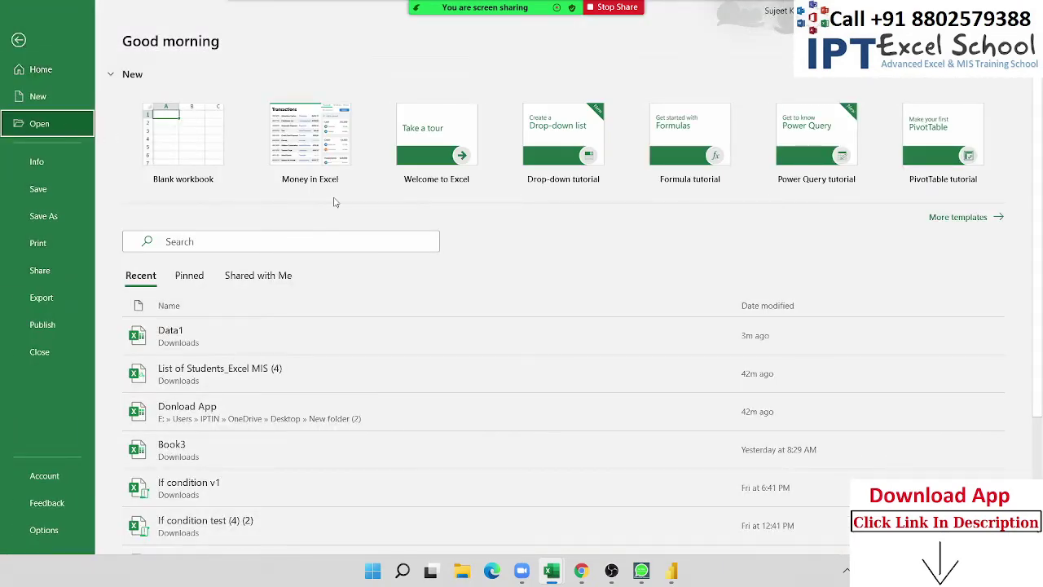
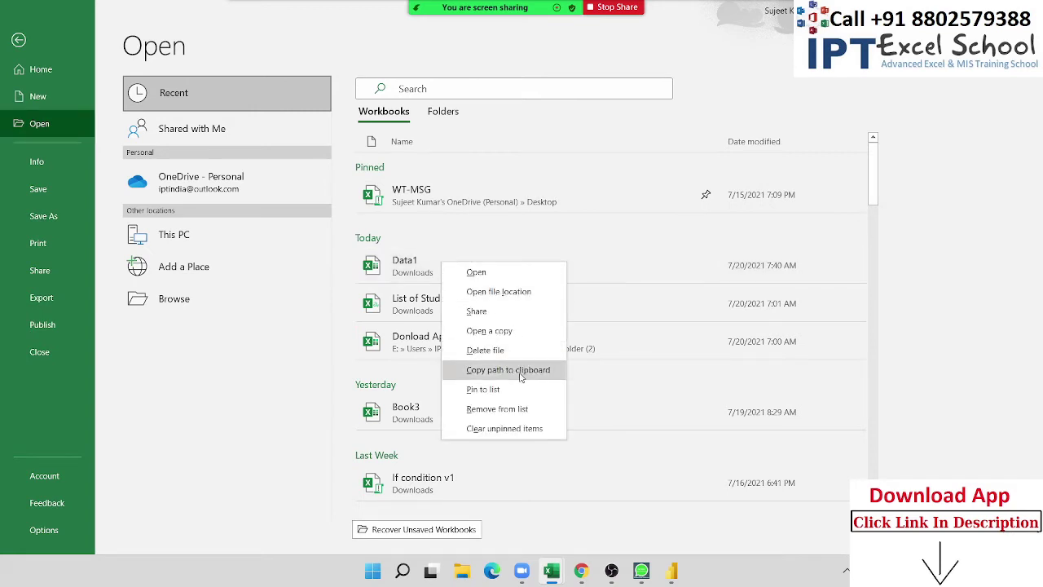
- Copy the Data1 workbook's file path from Excel's recent list and switch to Power BI Desktop
{"action": "left_click", "coordinate": [519, 373]}
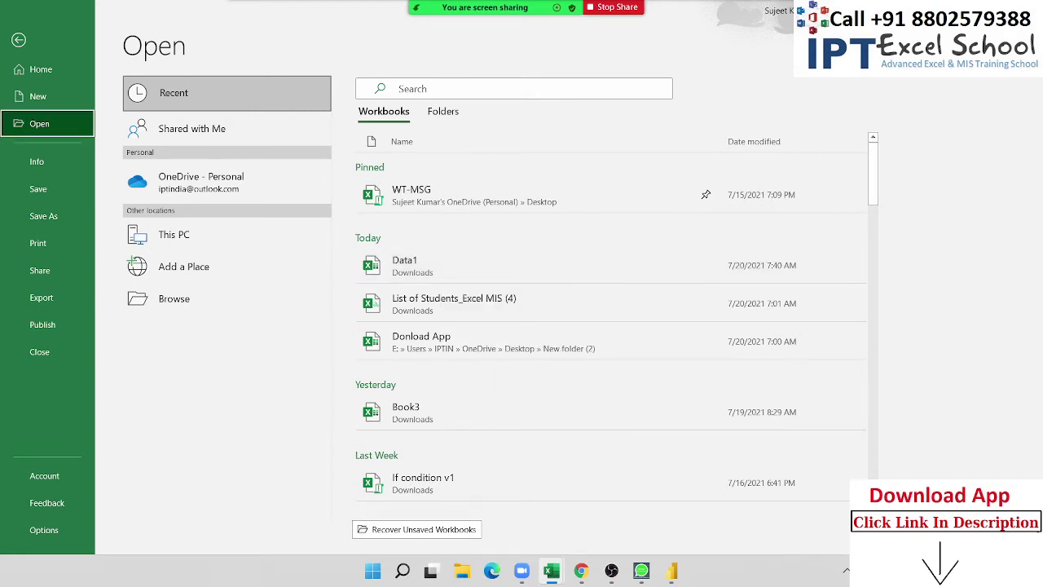
{"action": "key", "text": "alt+Tab"}
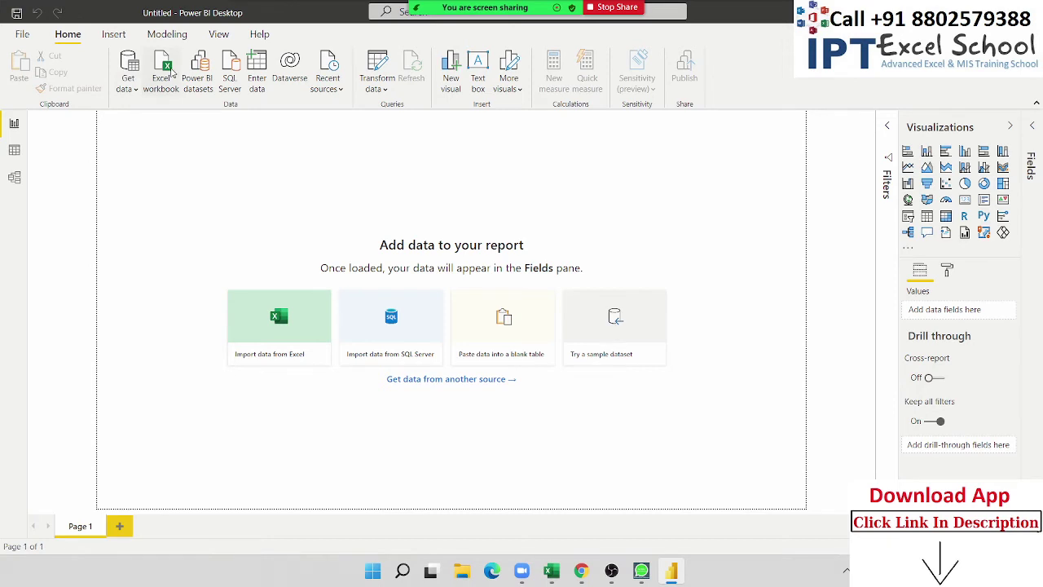
- Import an Excel workbook by pasting the copied Data1.xlsx path and opening it
{"action": "left_click", "coordinate": [175, 85]}
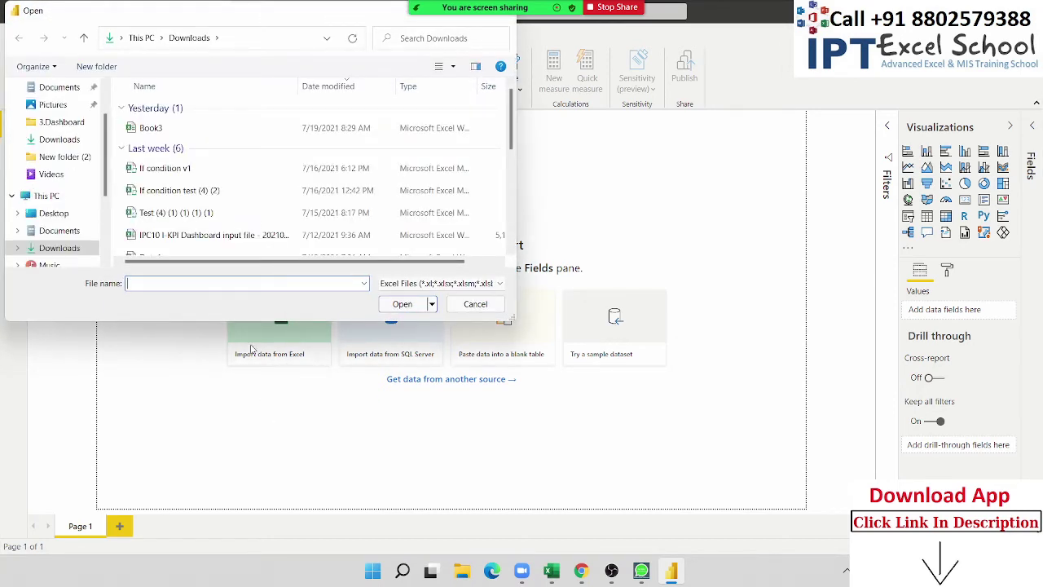
{"action": "key", "text": "ctrl+v"}
{"action": "left_click", "coordinate": [395, 303]}
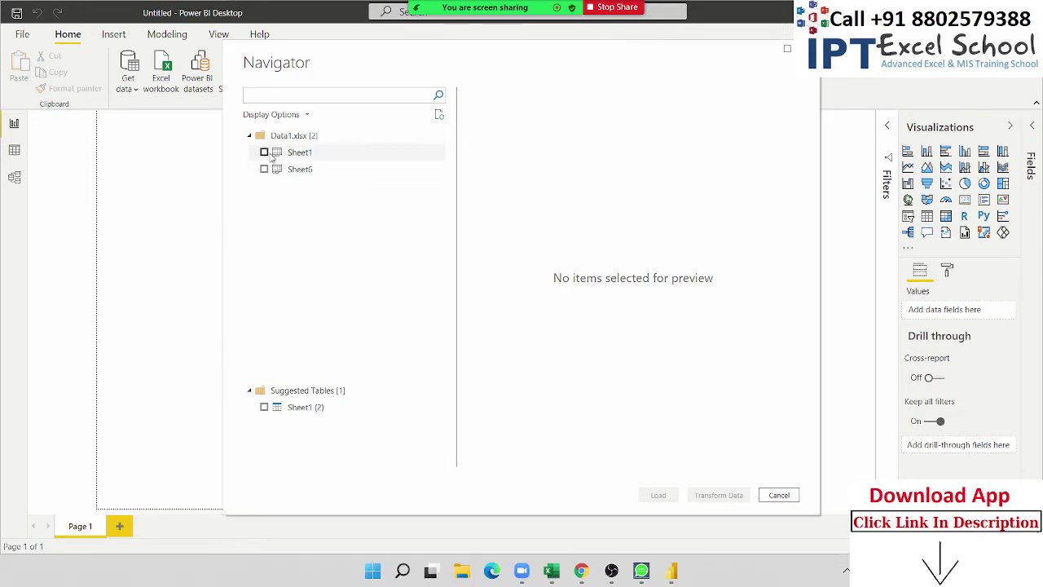
- Preview Sheet1 in the Navigator, tick it, and load it into the report
{"action": "left_click", "coordinate": [272, 157]}
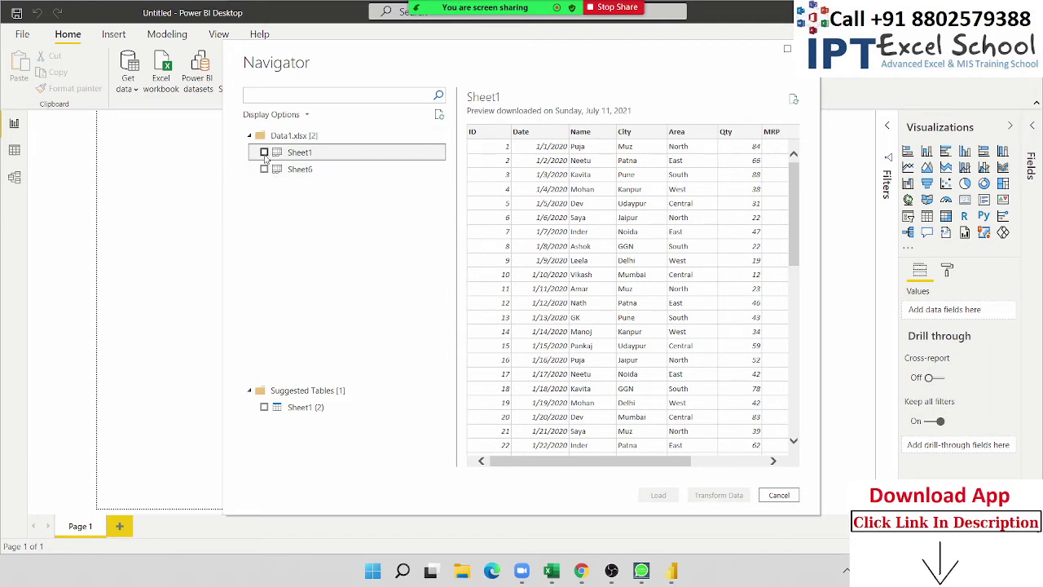
{"action": "left_click", "coordinate": [264, 153]}
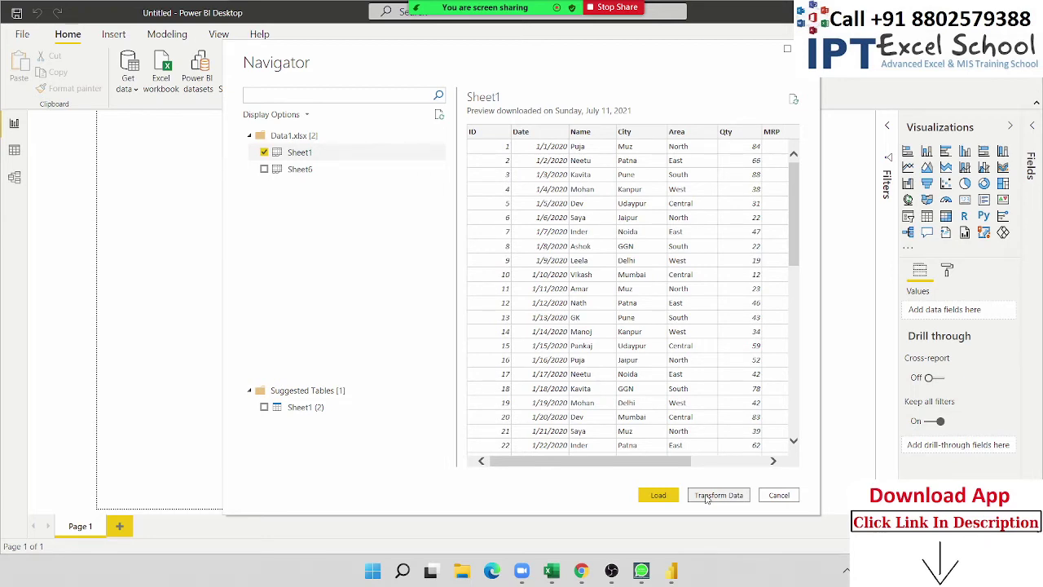
{"action": "left_click", "coordinate": [660, 491]}
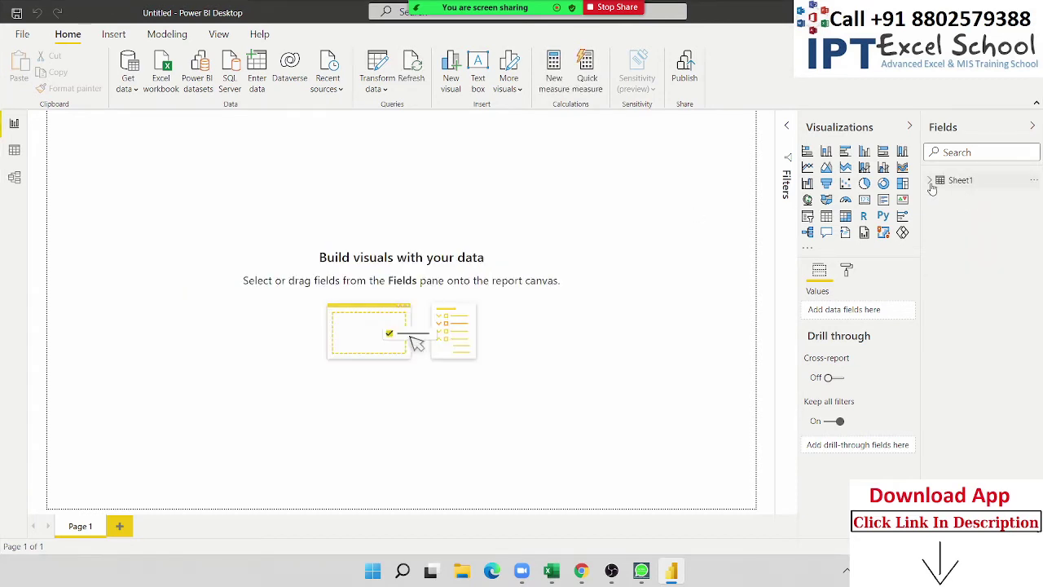
- Rename the Sheet1 table to Data1 in the Fields pane, then switch to Data view
{"action": "left_click", "coordinate": [930, 181]}
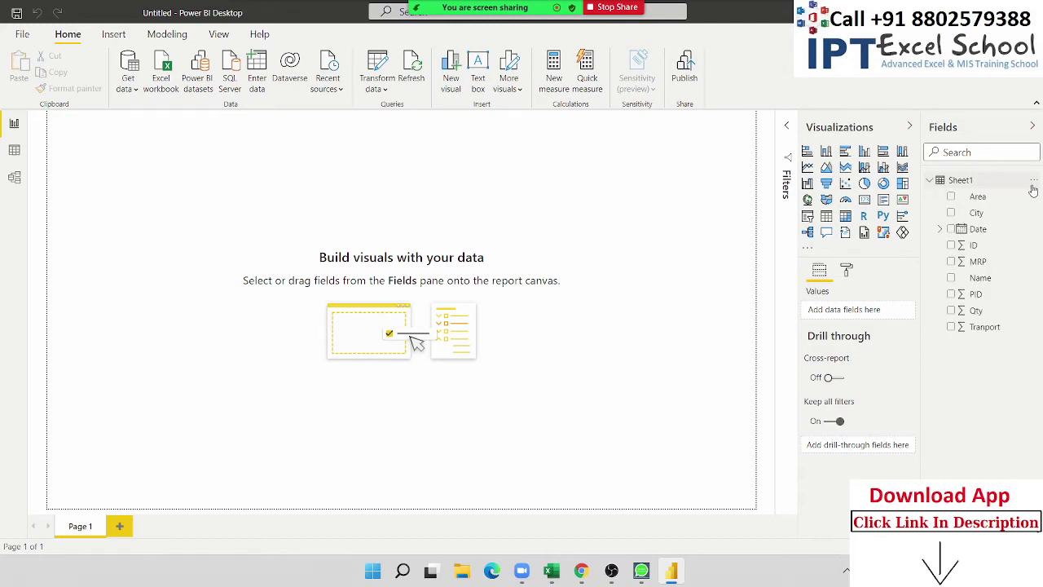
{"action": "left_click", "coordinate": [1033, 182]}
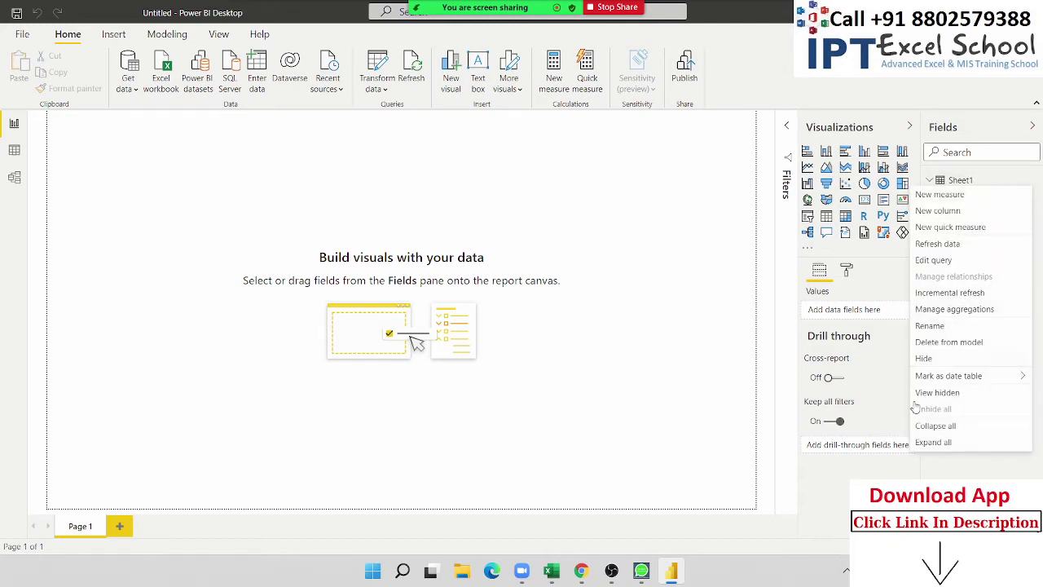
{"action": "left_click", "coordinate": [929, 326]}
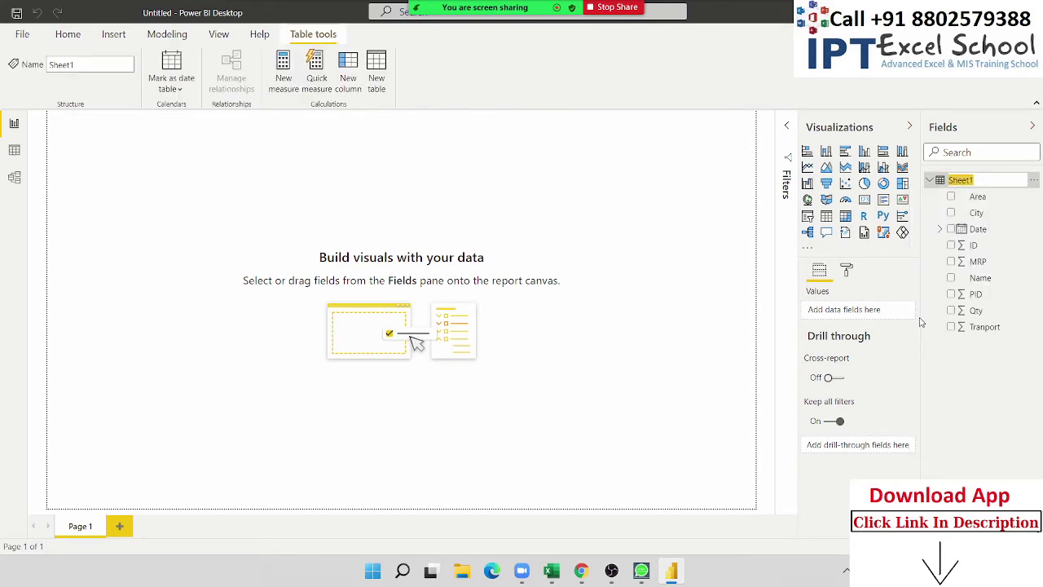
{"action": "type", "text": "Data"}
{"action": "type", "text": "1"}
{"action": "key", "text": "Return"}
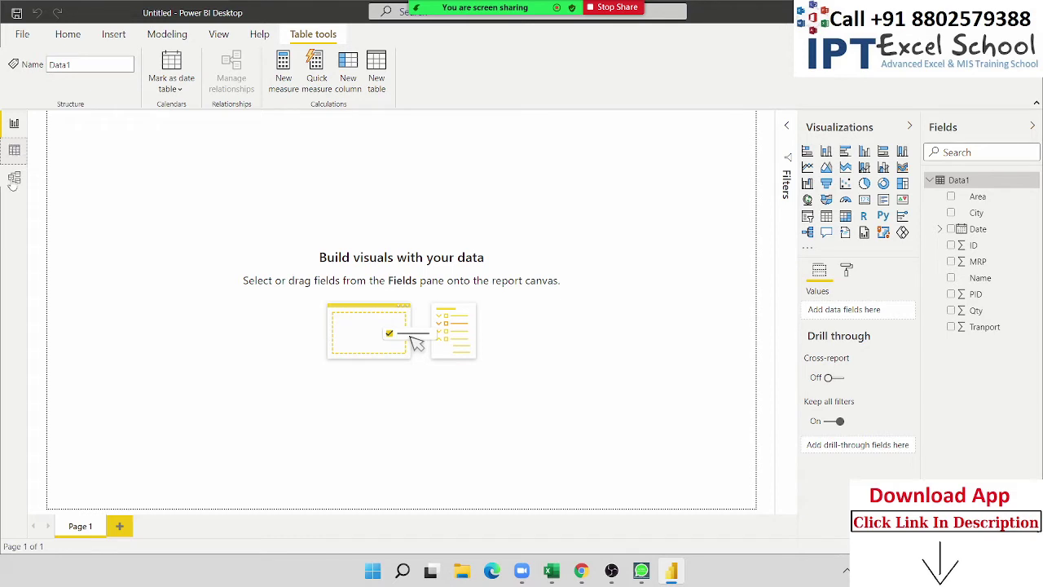
{"action": "left_click", "coordinate": [14, 155]}
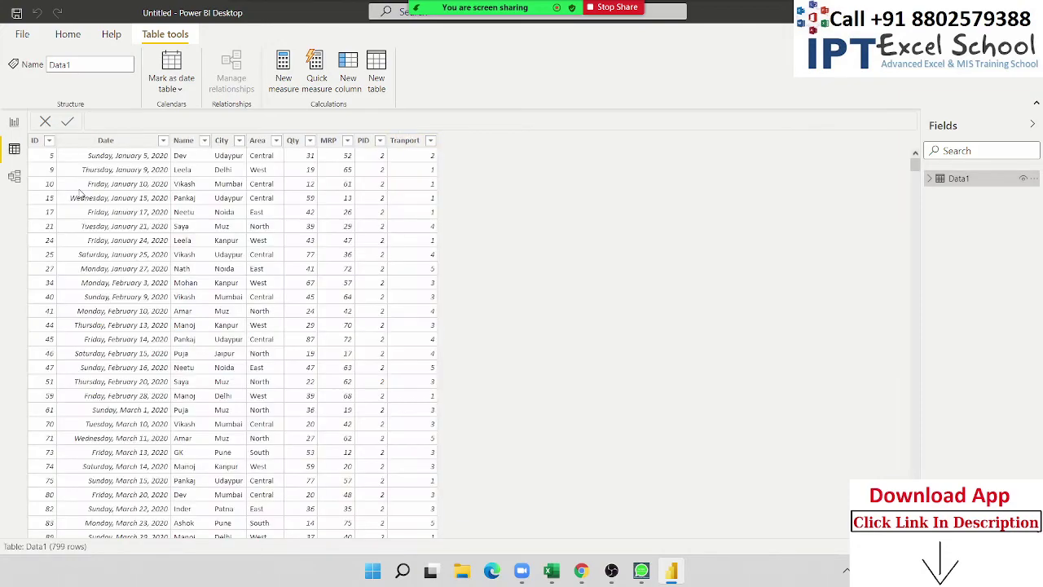
- Scroll through Data1's 799 rows and select the Name column to inspect it
{"action": "scroll", "coordinate": [267, 231], "scroll_direction": "down", "scroll_amount": 5}
{"action": "scroll", "coordinate": [267, 231], "scroll_direction": "up", "scroll_amount": 5}
{"action": "scroll", "coordinate": [267, 231], "scroll_direction": "down", "scroll_amount": 5}
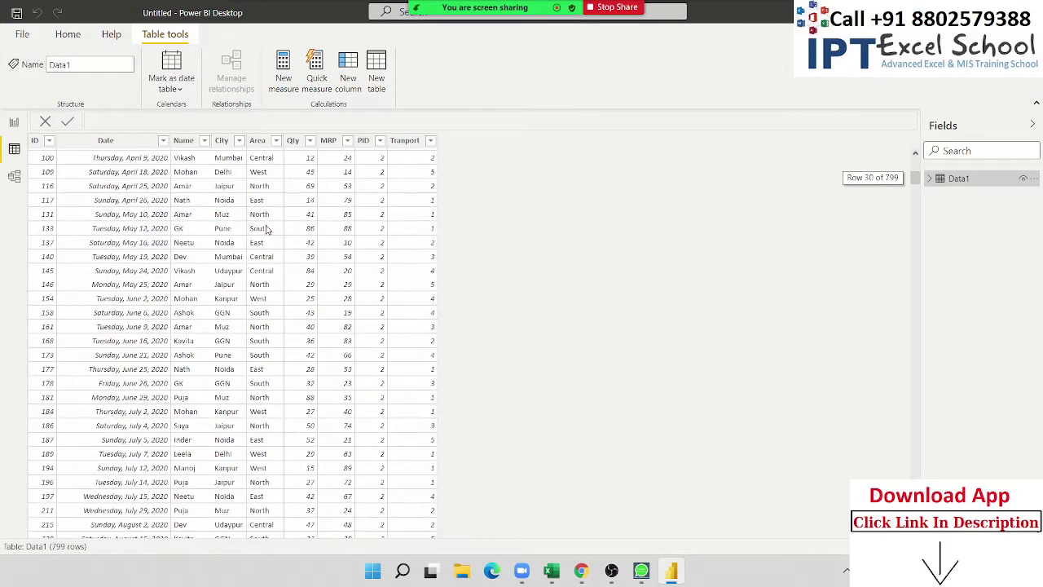
{"action": "scroll", "coordinate": [268, 231], "scroll_direction": "down", "scroll_amount": 5}
{"action": "left_click", "coordinate": [187, 230]}
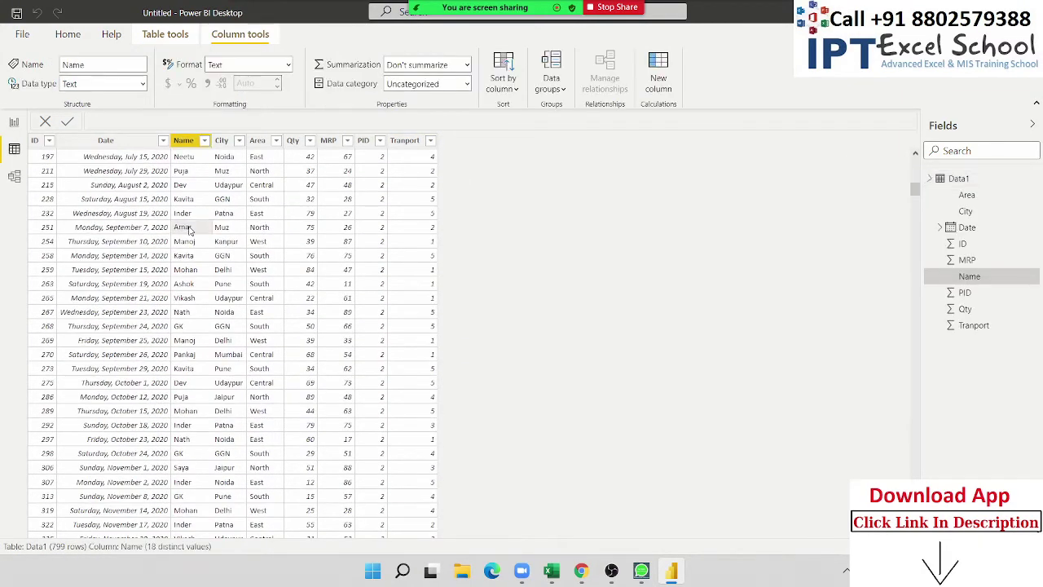
{"action": "scroll", "coordinate": [187, 231], "scroll_direction": "down", "scroll_amount": 20}
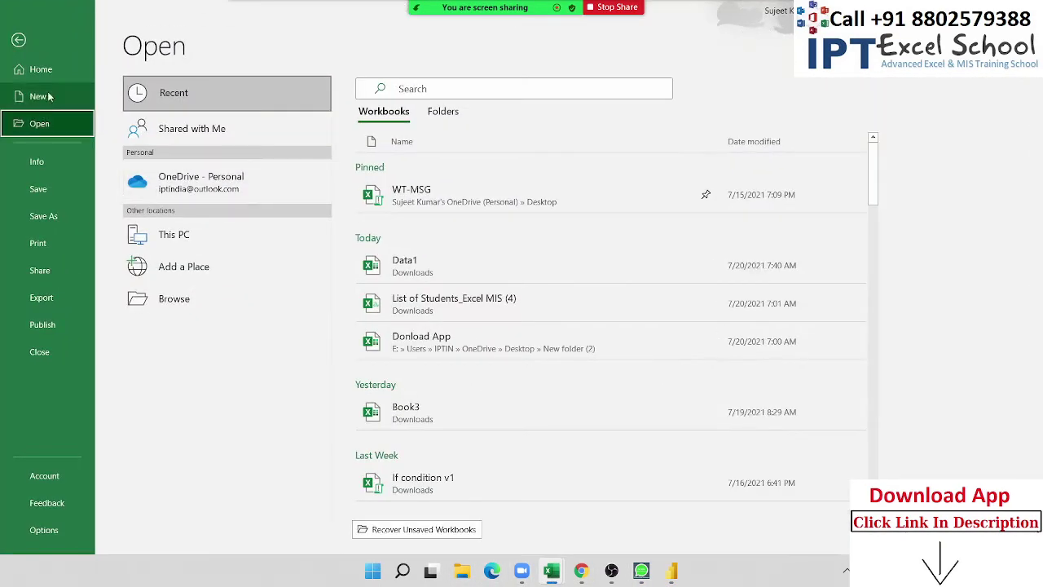
- In the Data1 worksheet, enter ID 799 in the first empty cell, A800
{"action": "left_click", "coordinate": [15, 18]}
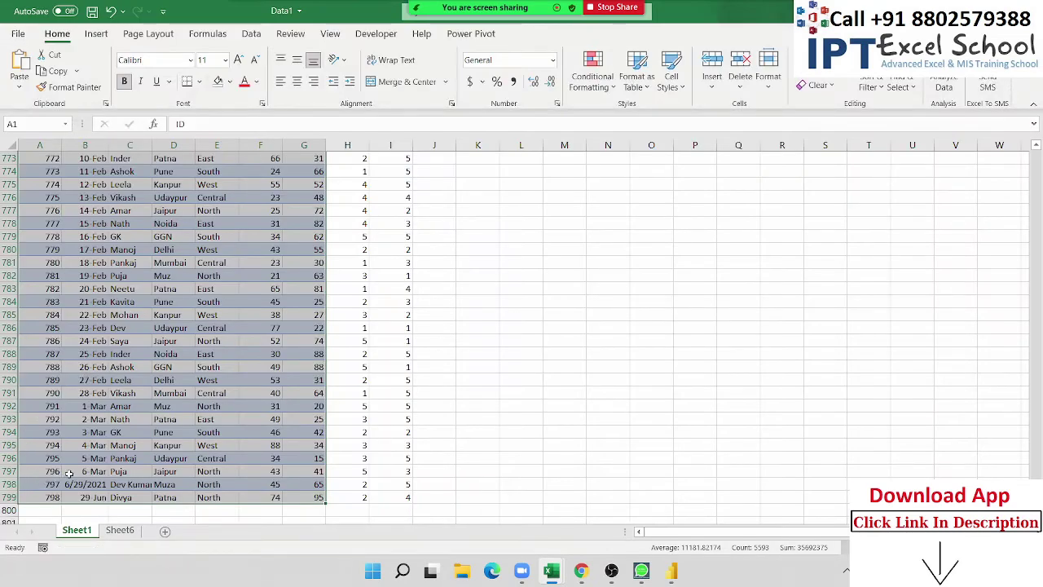
{"action": "scroll", "coordinate": [44, 479], "scroll_direction": "down", "scroll_amount": 2}
{"action": "left_click", "coordinate": [49, 431]}
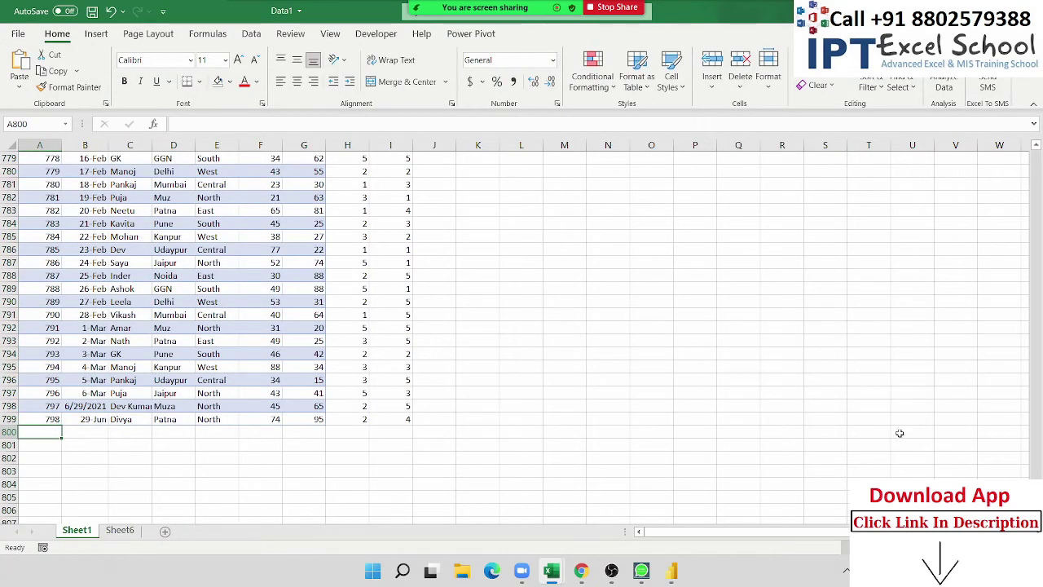
{"action": "type", "text": "797"}
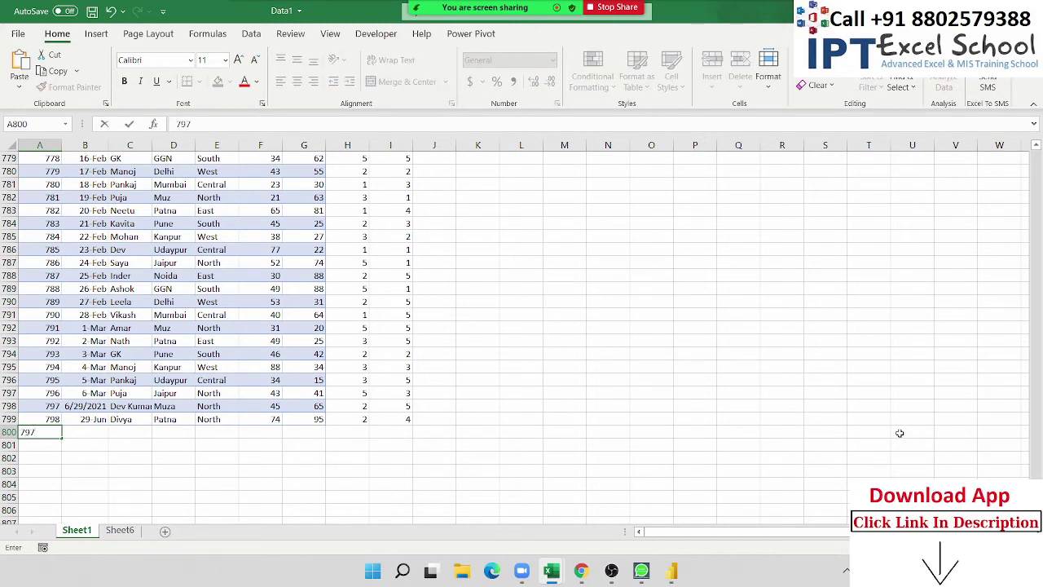
{"action": "left_click", "coordinate": [287, 368]}
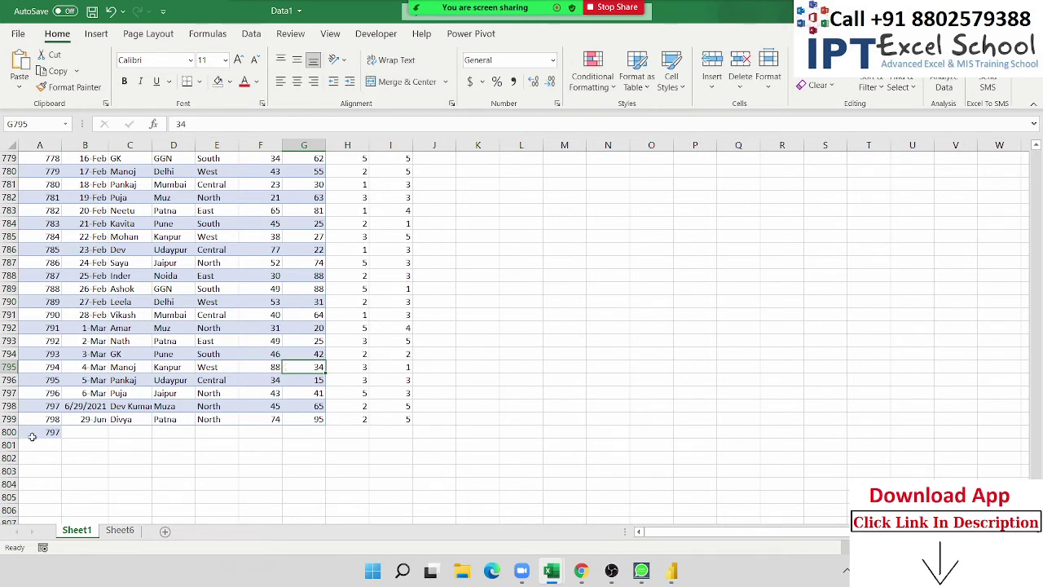
{"action": "left_click", "coordinate": [60, 433]}
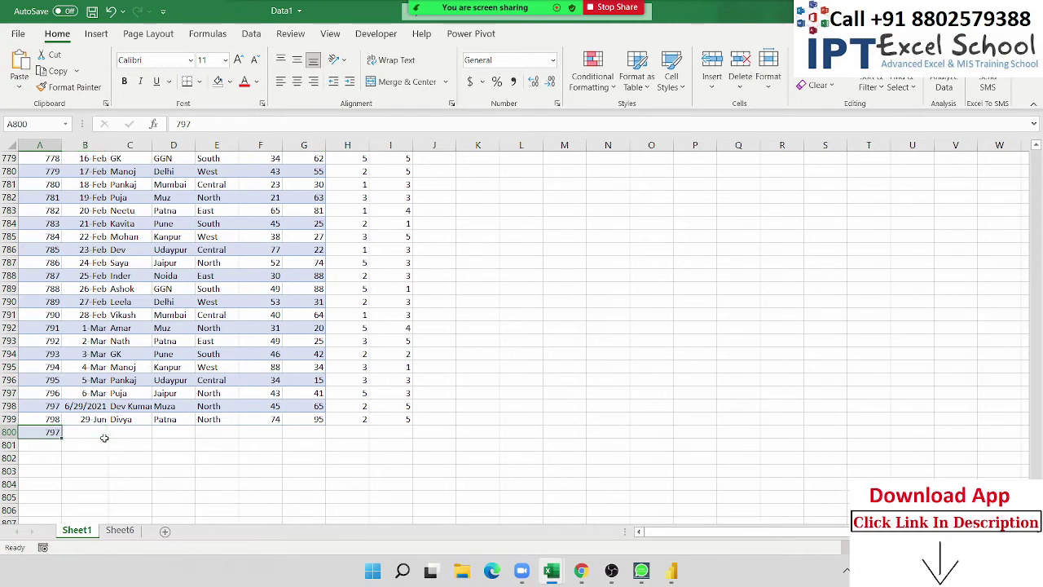
{"action": "type", "text": "799"}
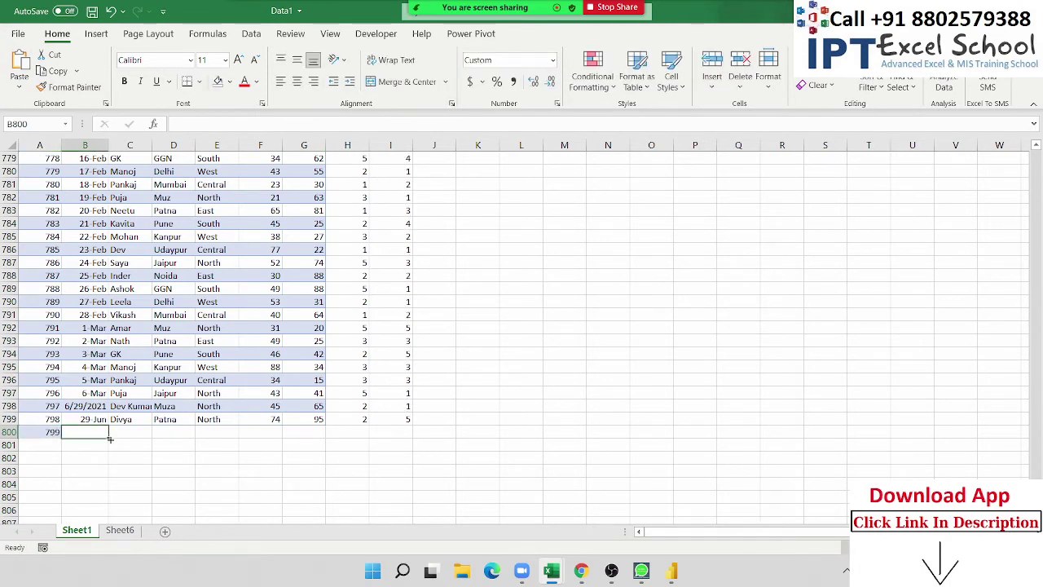
- Fill B800–D800 with date 7/20/2021, the person's name, and city Muz
{"action": "type", "text": "7/20/2021"}
{"action": "key", "text": "Tab"}
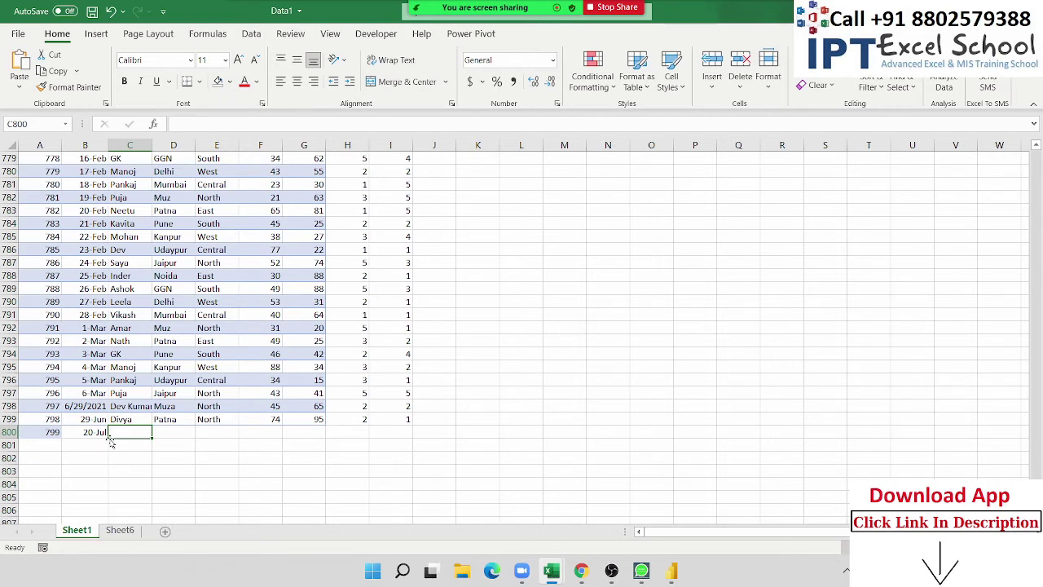
{"action": "type", "text": "U"}
{"action": "key", "text": "BackSpace"}
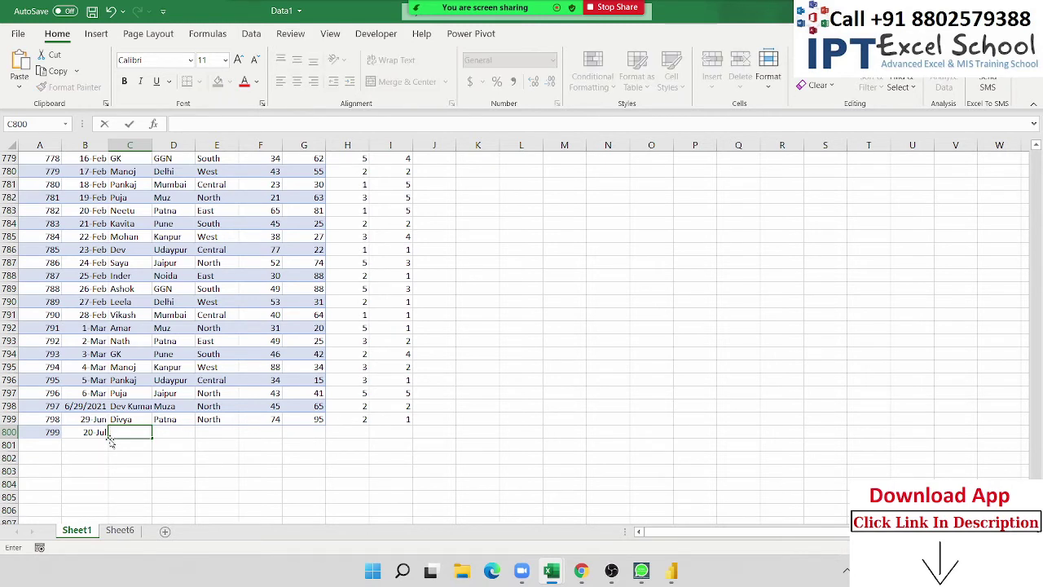
{"action": "type", "text": "N K Si"}
{"action": "type", "text": "ngh"}
{"action": "key", "text": "Tab"}
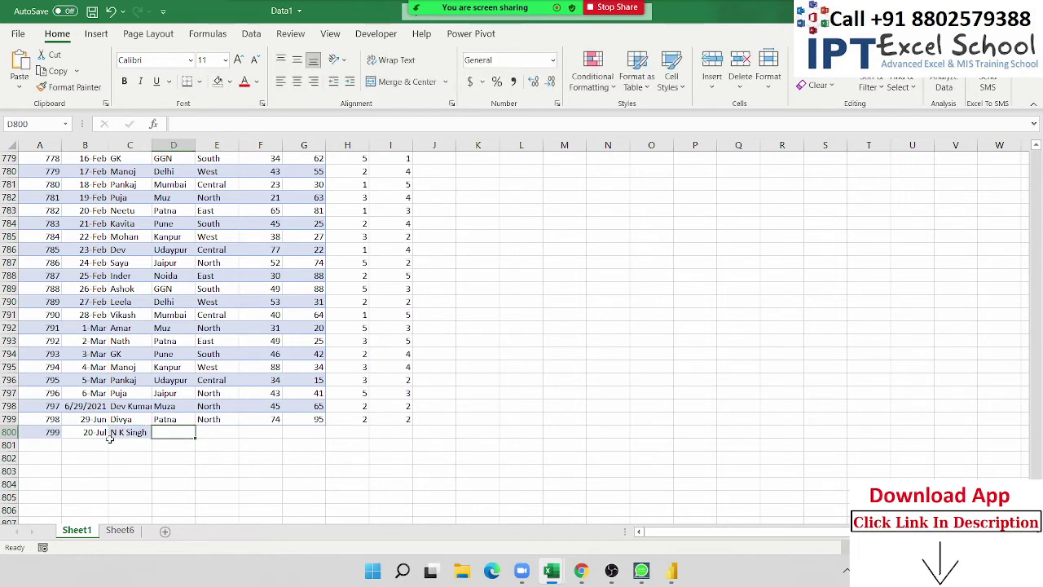
{"action": "type", "text": "M"}
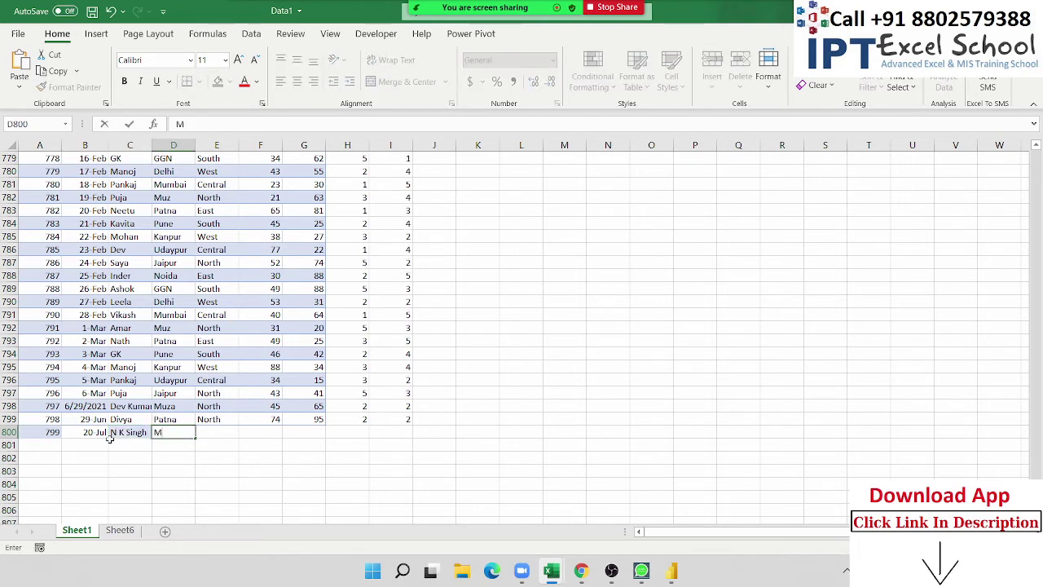
{"action": "type", "text": "uz"}
{"action": "key", "text": "Tab"}
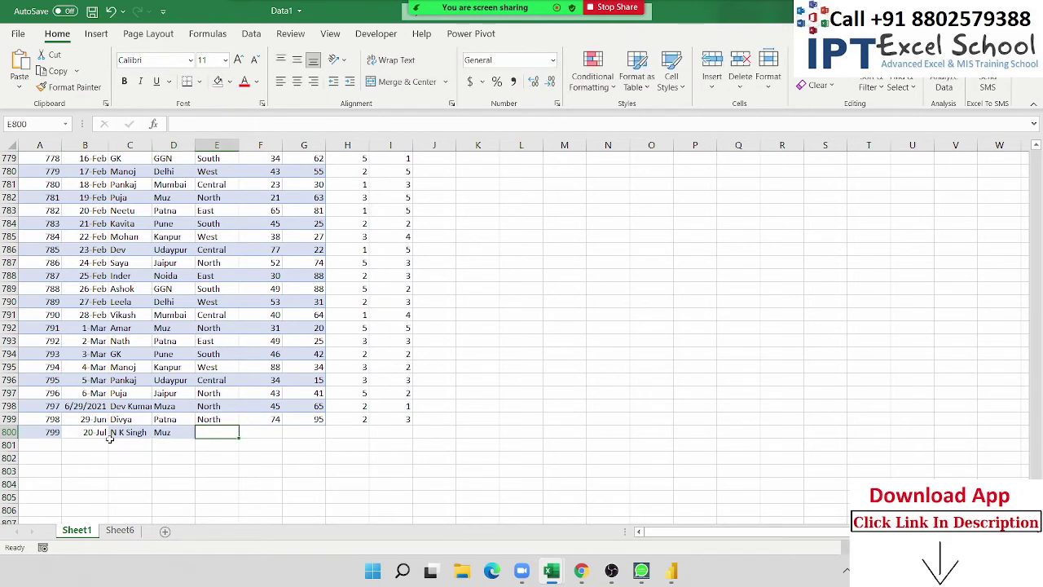
- Complete row 800 with North, 54, 25, 4 and 2, save the workbook, and return to Power BI
{"action": "type", "text": "North"}
{"action": "key", "text": "Tab"}
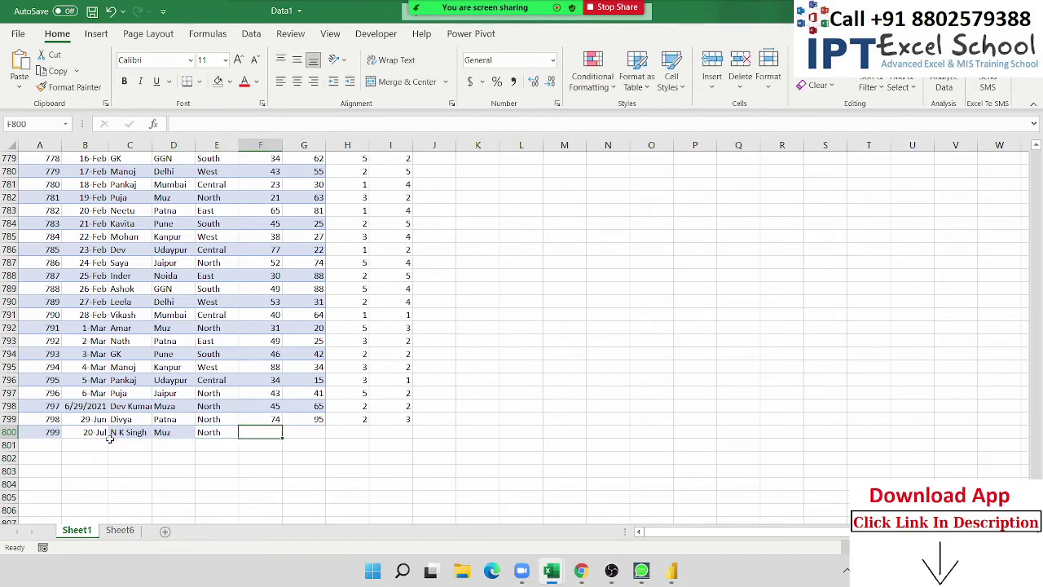
{"action": "type", "text": "54"}
{"action": "key", "text": "Tab"}
{"action": "type", "text": "25"}
{"action": "key", "text": "Tab"}
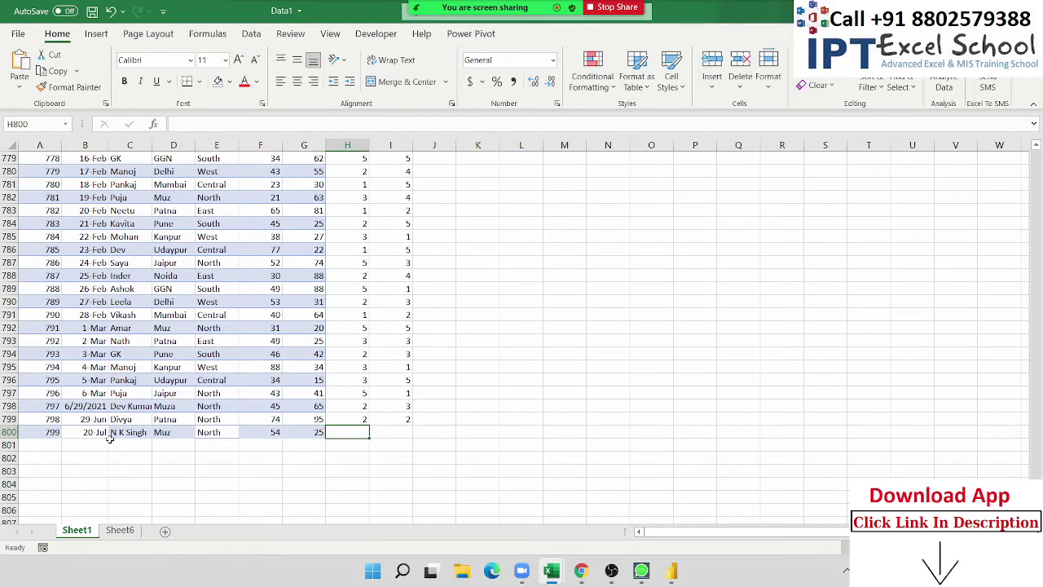
{"action": "type", "text": "4"}
{"action": "key", "text": "Tab"}
{"action": "type", "text": "2"}
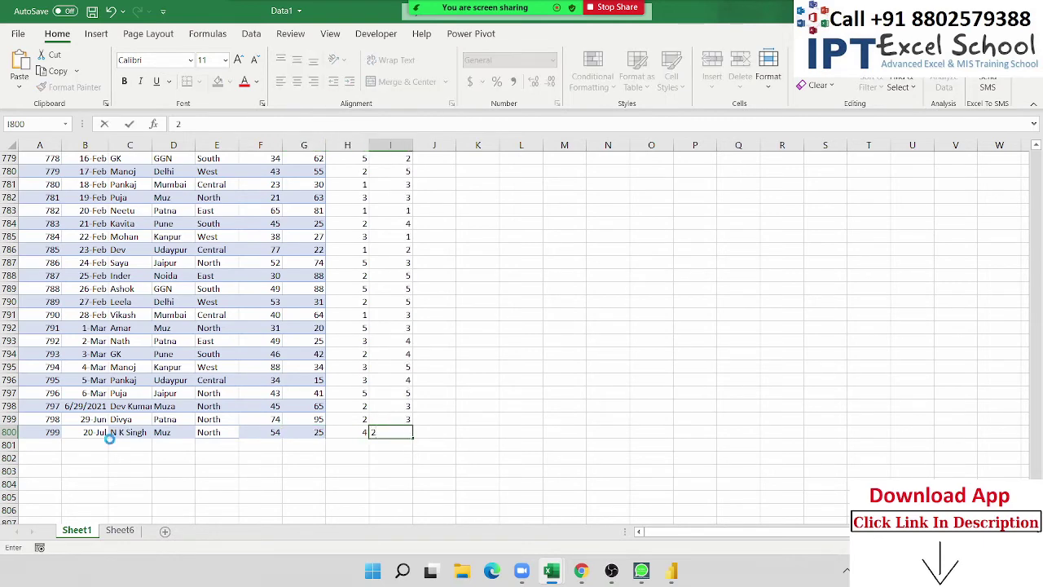
{"action": "key", "text": "Tab"}
{"action": "key", "text": "ctrl+s"}
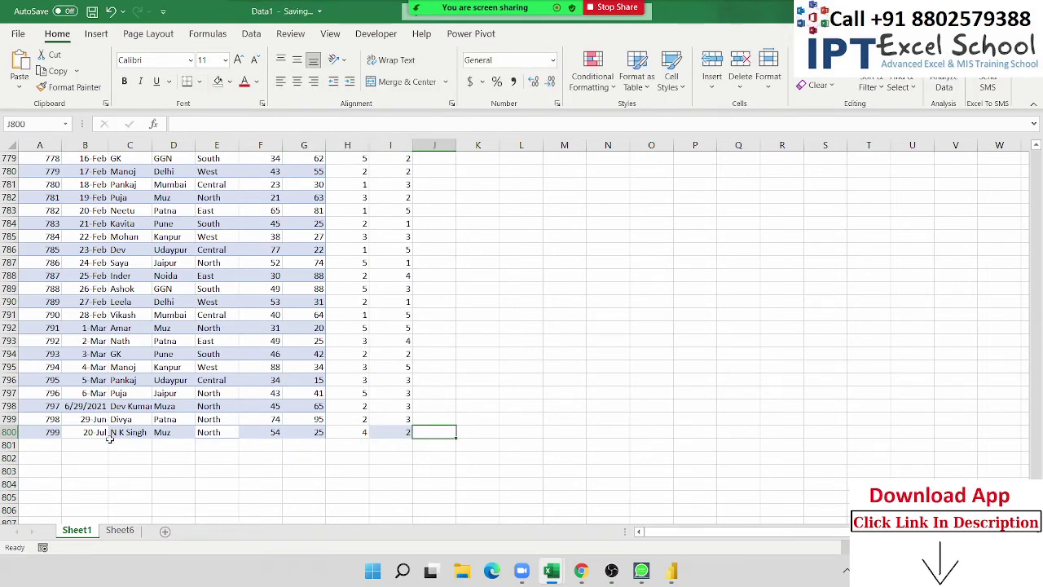
{"action": "left_click", "coordinate": [672, 572]}
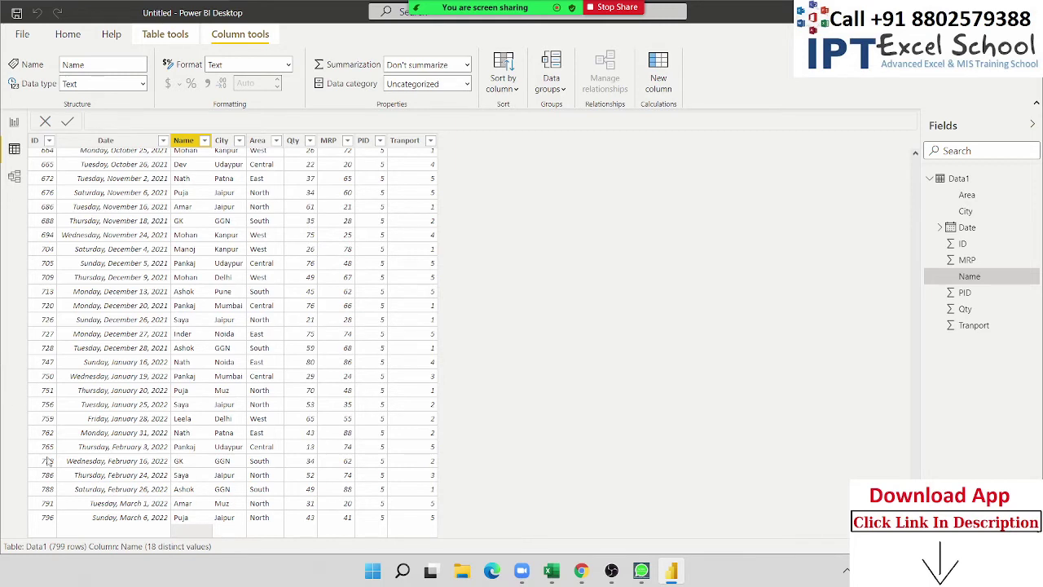
- Select the Date column of Data1 and bring up the Home ribbon's refresh commands
{"action": "left_click", "coordinate": [156, 293]}
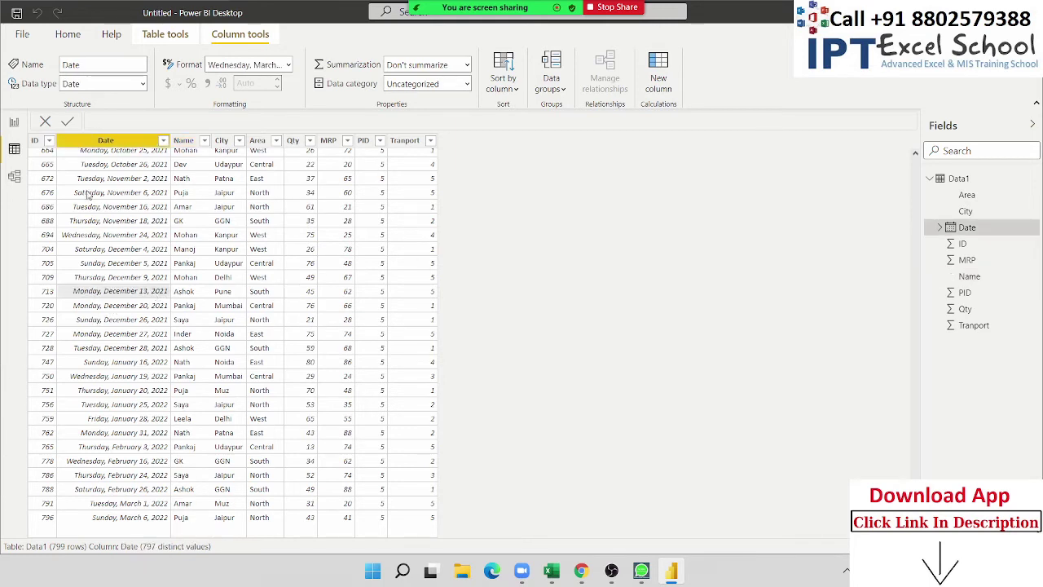
{"action": "left_click", "coordinate": [68, 35]}
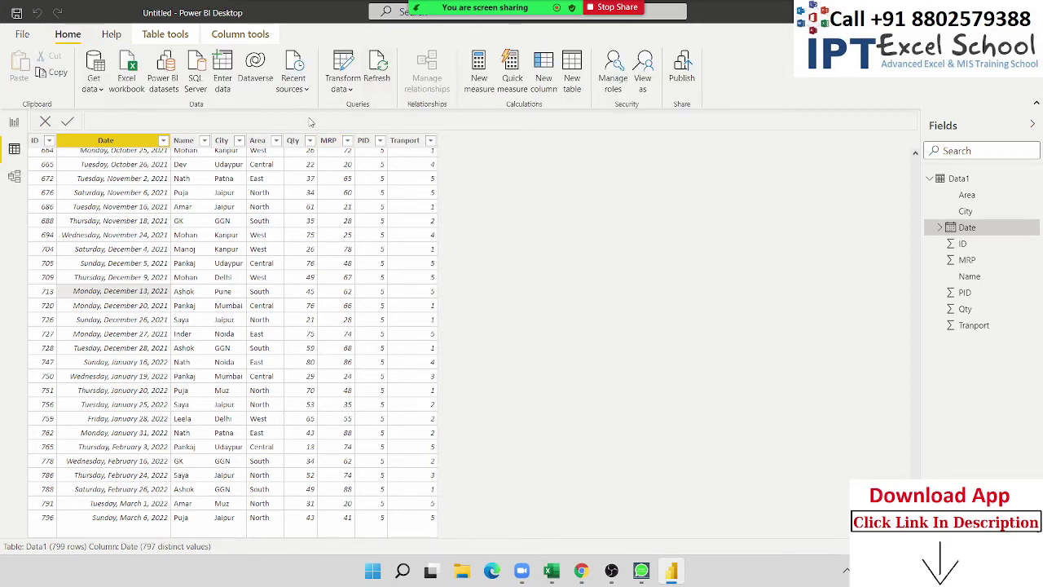
- Refresh Data1, then scroll to the bottom and step through the ID, Date, Name and Qty columns
{"action": "left_click", "coordinate": [375, 65]}
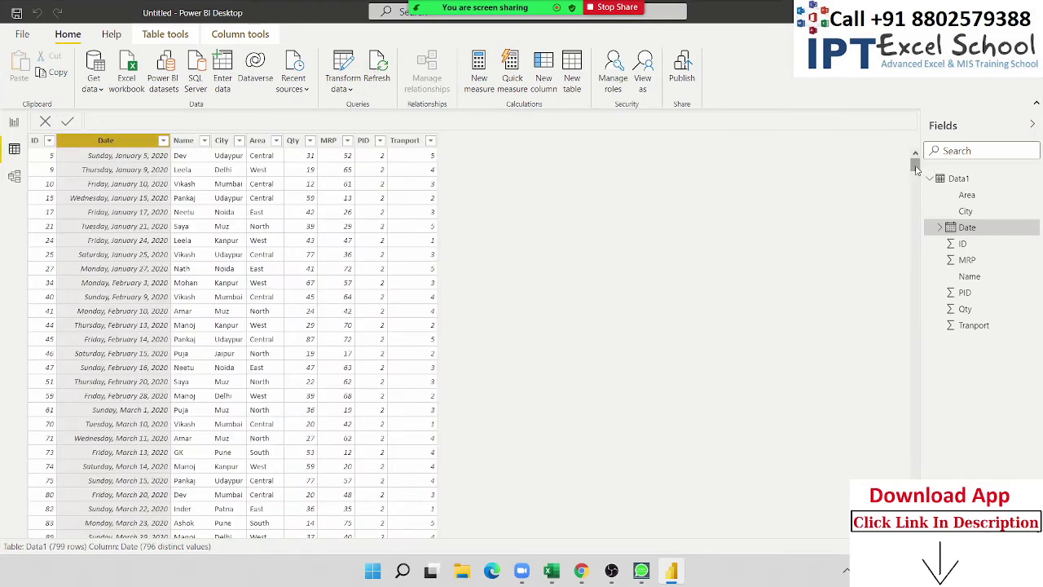
{"action": "left_click_drag", "start_coordinate": [915, 165], "coordinate": [914, 512]}
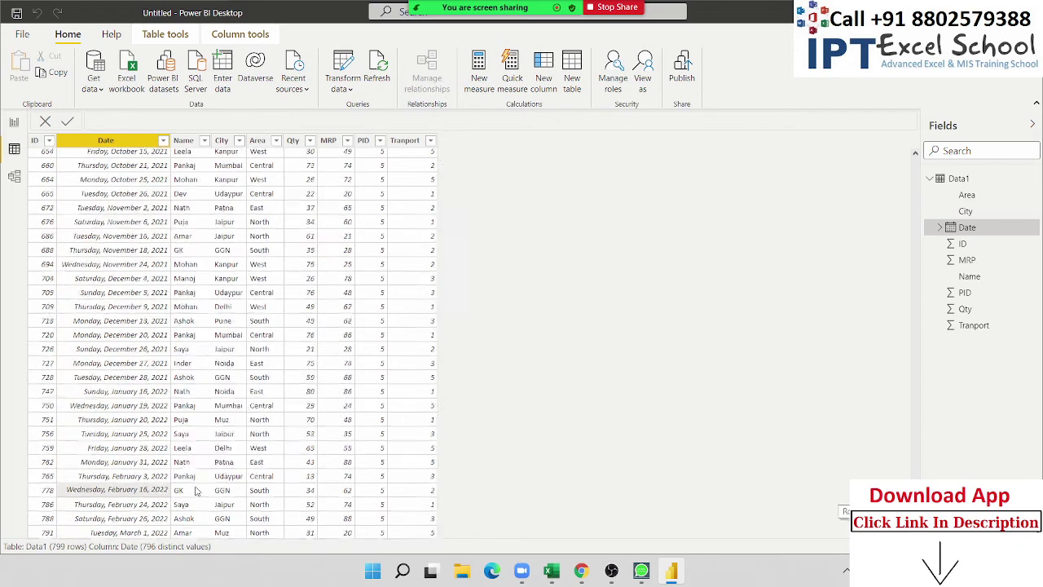
{"action": "left_click", "coordinate": [49, 533]}
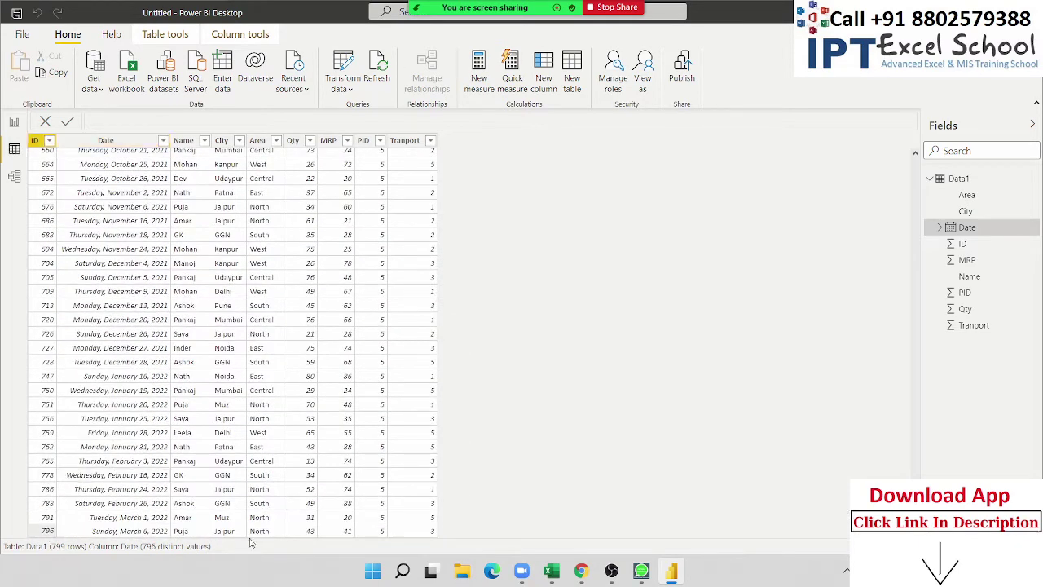
{"action": "key", "text": "Right"}
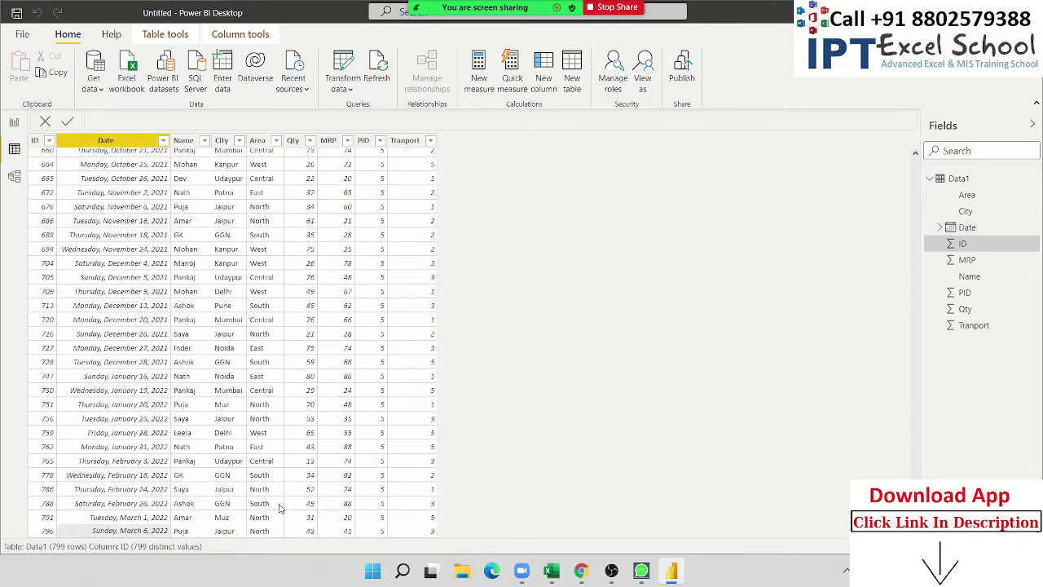
{"action": "key", "text": "Right"}
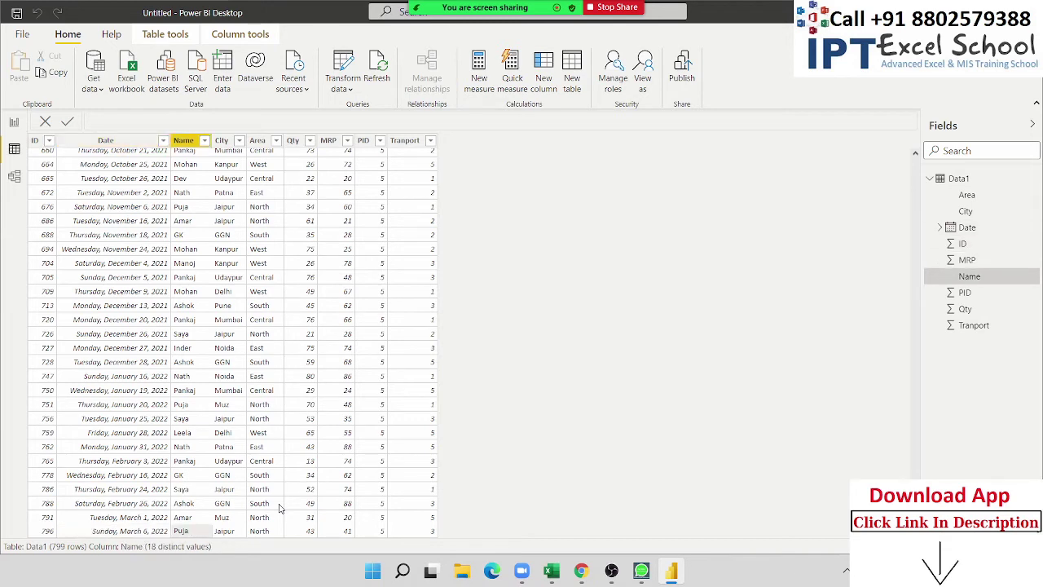
{"action": "key", "text": "Right"}
{"action": "key", "text": "Right"}
{"action": "key", "text": "Right"}
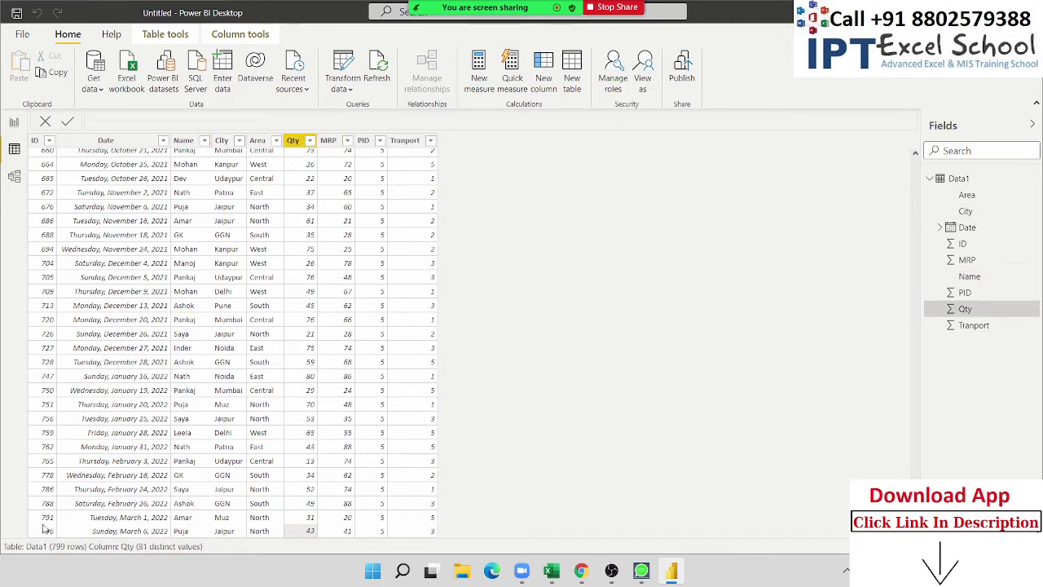
{"action": "left_click", "coordinate": [46, 518]}
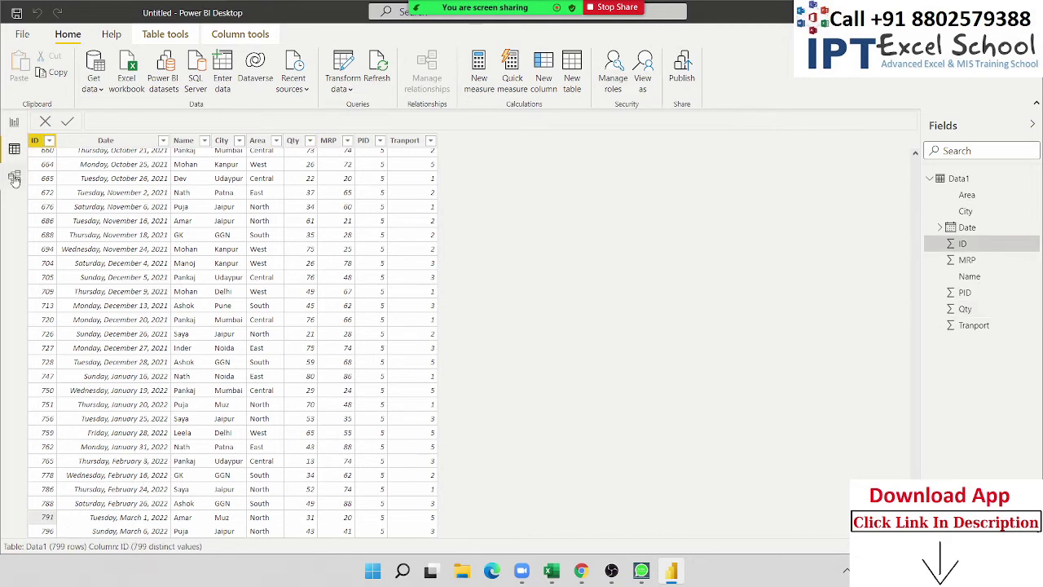
- Sort the Data1 table by ID ascending
{"action": "left_click", "coordinate": [50, 142]}
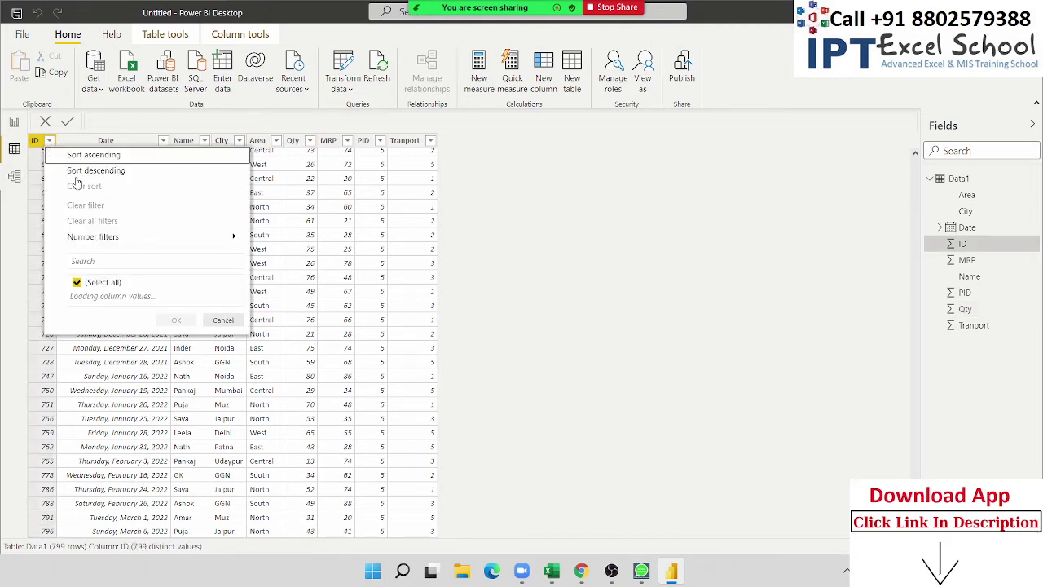
{"action": "mouse_move", "coordinate": [101, 236]}
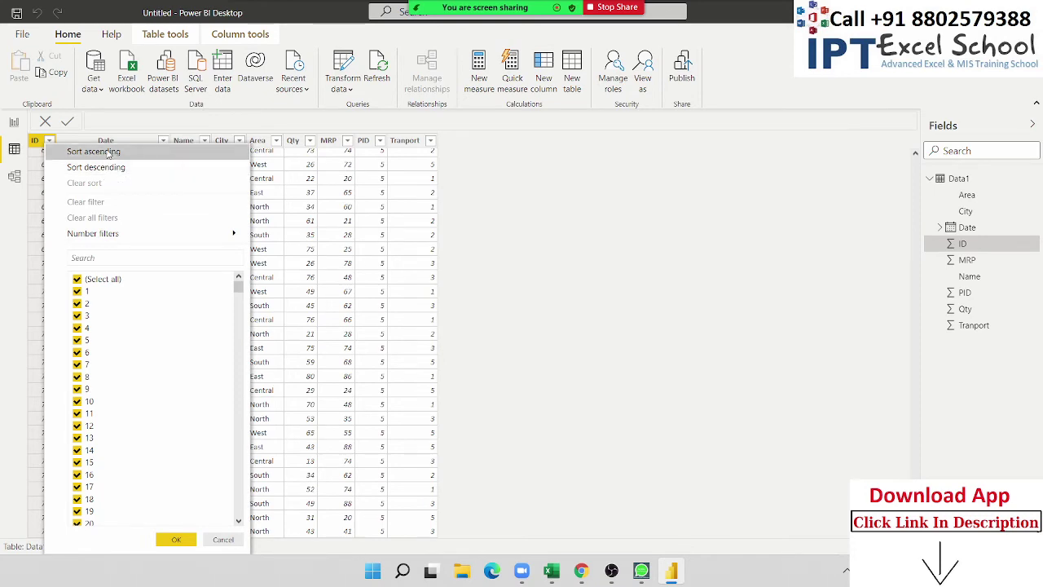
{"action": "left_click", "coordinate": [109, 153]}
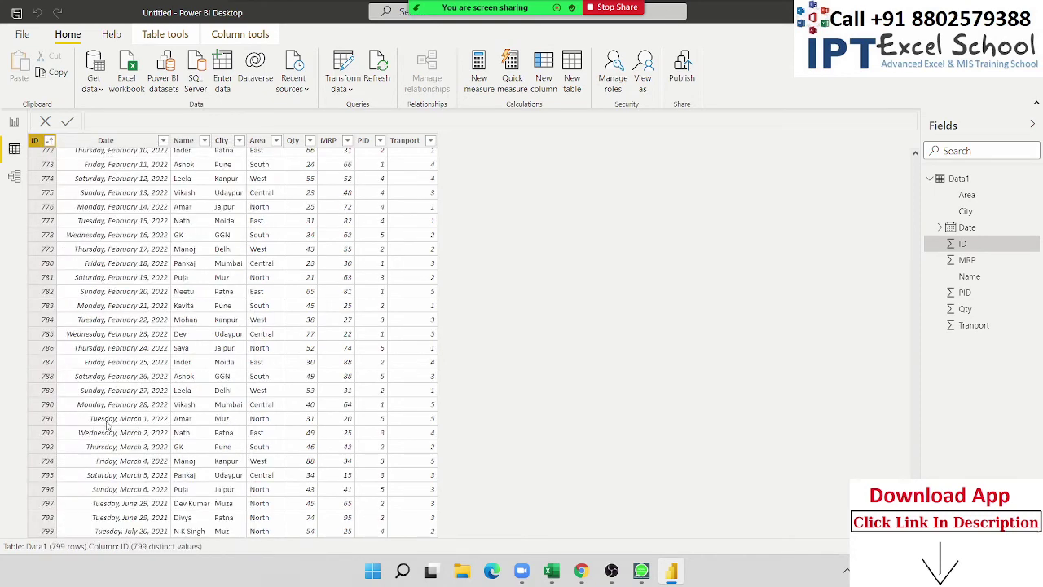
{"action": "scroll", "coordinate": [386, 519], "scroll_direction": "up", "scroll_amount": 5}
{"action": "scroll", "coordinate": [385, 520], "scroll_direction": "down", "scroll_amount": 5}
- Check the last rows by selecting the Date, Name, City, Area, Qty and MRP columns
{"action": "left_click", "coordinate": [67, 534]}
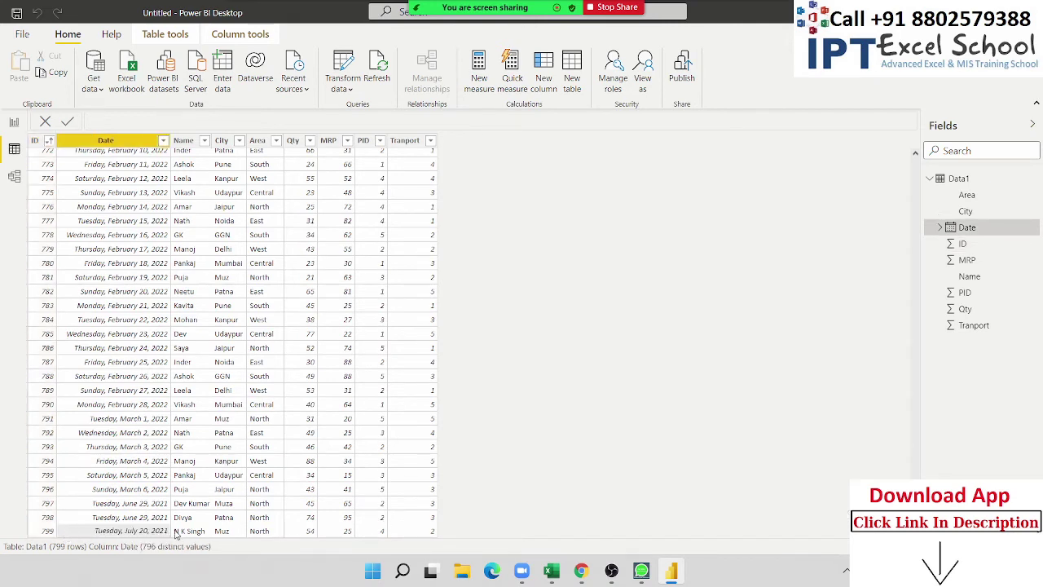
{"action": "left_click", "coordinate": [180, 533]}
{"action": "left_click", "coordinate": [237, 534]}
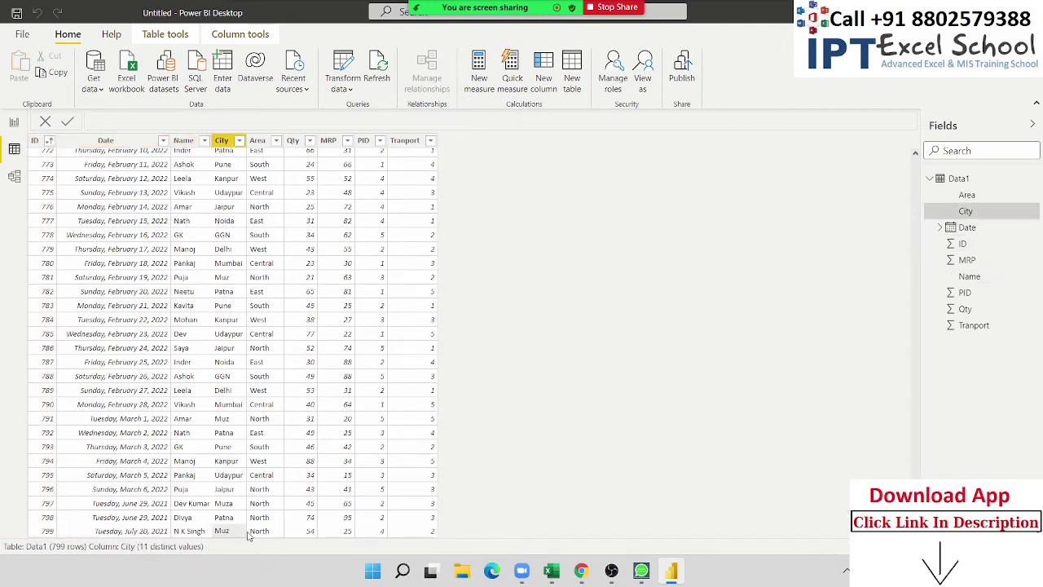
{"action": "left_click", "coordinate": [255, 535]}
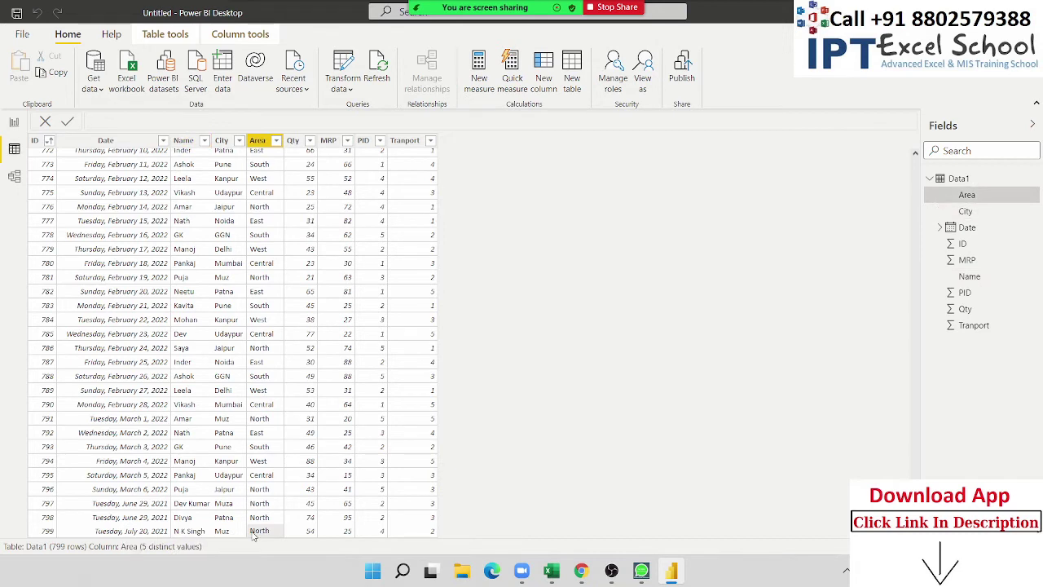
{"action": "left_click", "coordinate": [312, 533]}
{"action": "left_click", "coordinate": [350, 534]}
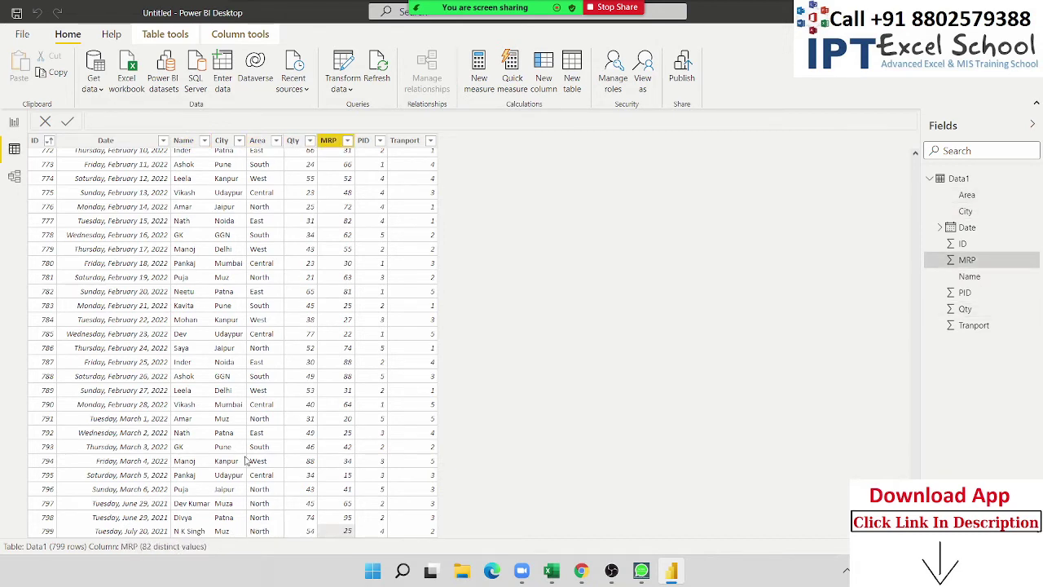
{"action": "scroll", "coordinate": [845, 442], "scroll_direction": "up", "scroll_amount": 10}
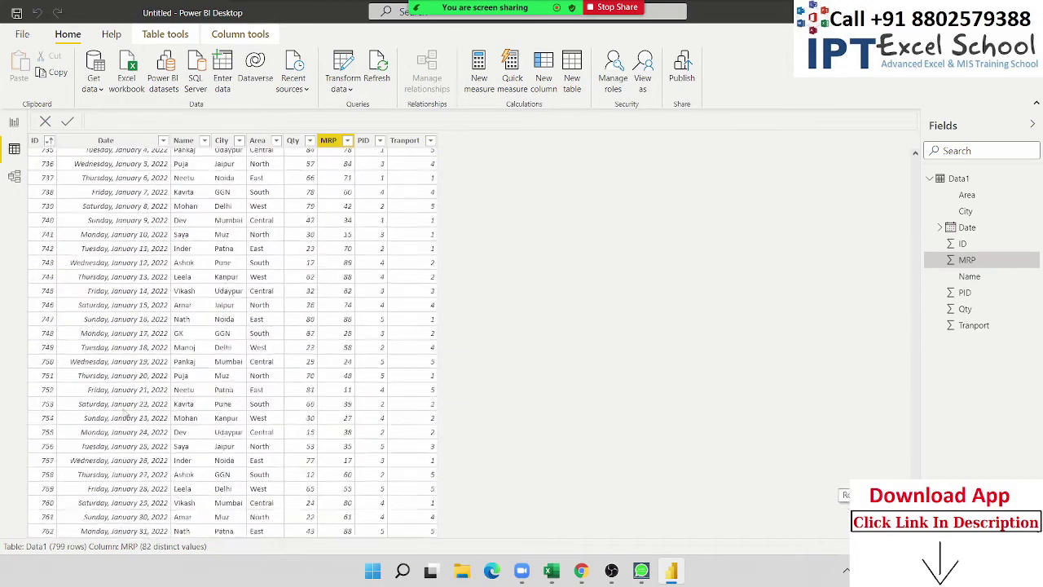
{"action": "scroll", "coordinate": [126, 416], "scroll_direction": "up", "scroll_amount": 1}
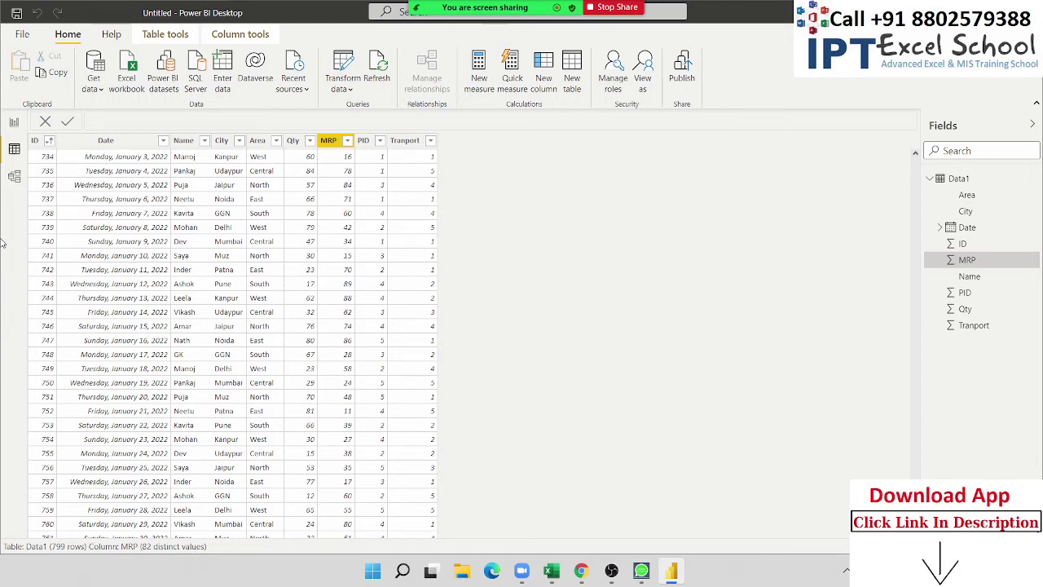
- Inspect the Date, MRP and Tranport columns, then open the Transform data dropdown
{"action": "left_click", "coordinate": [138, 222]}
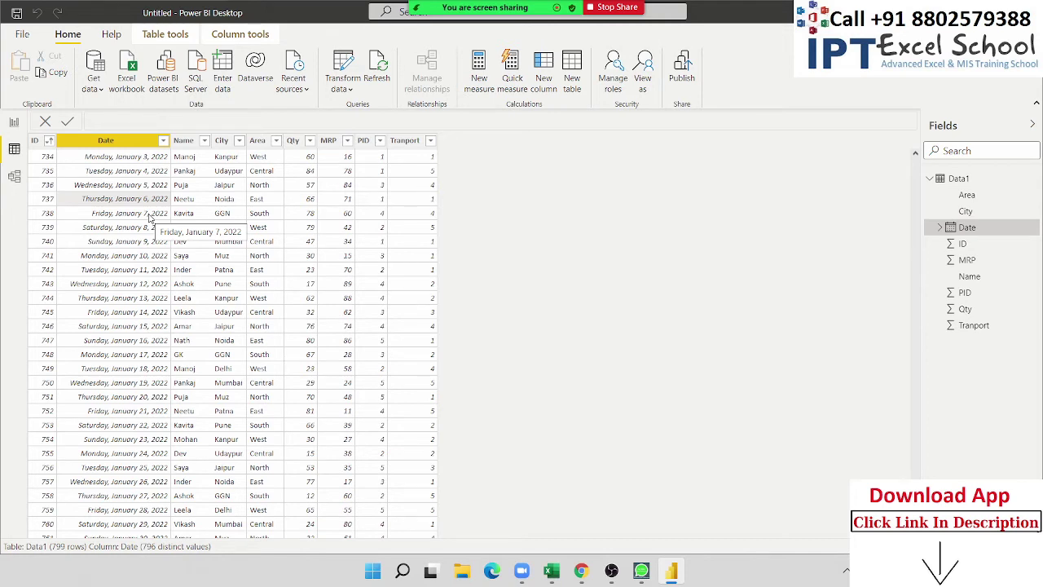
{"action": "left_click", "coordinate": [354, 213]}
{"action": "left_click", "coordinate": [421, 203]}
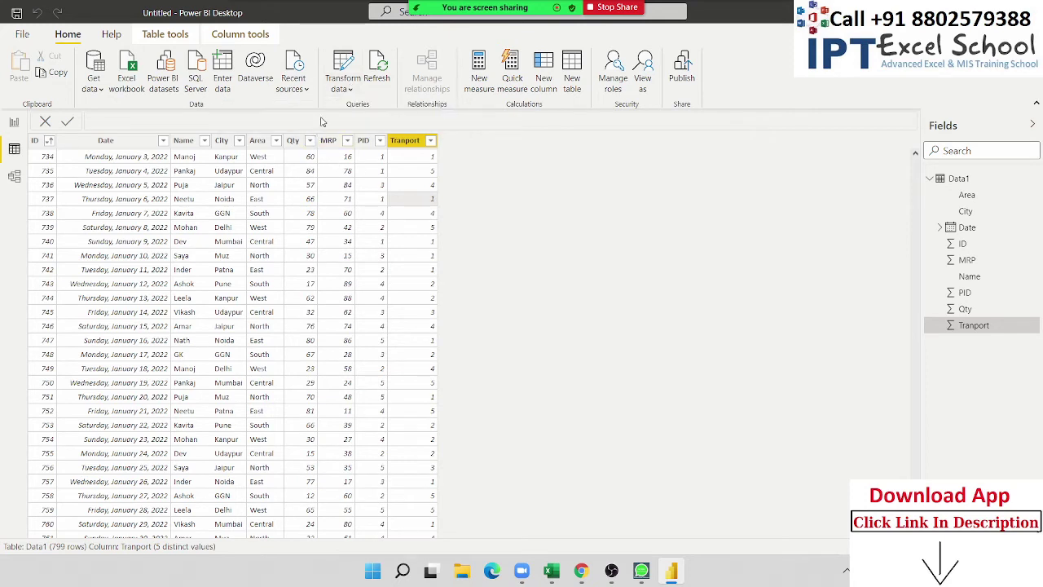
{"action": "left_click", "coordinate": [350, 94]}
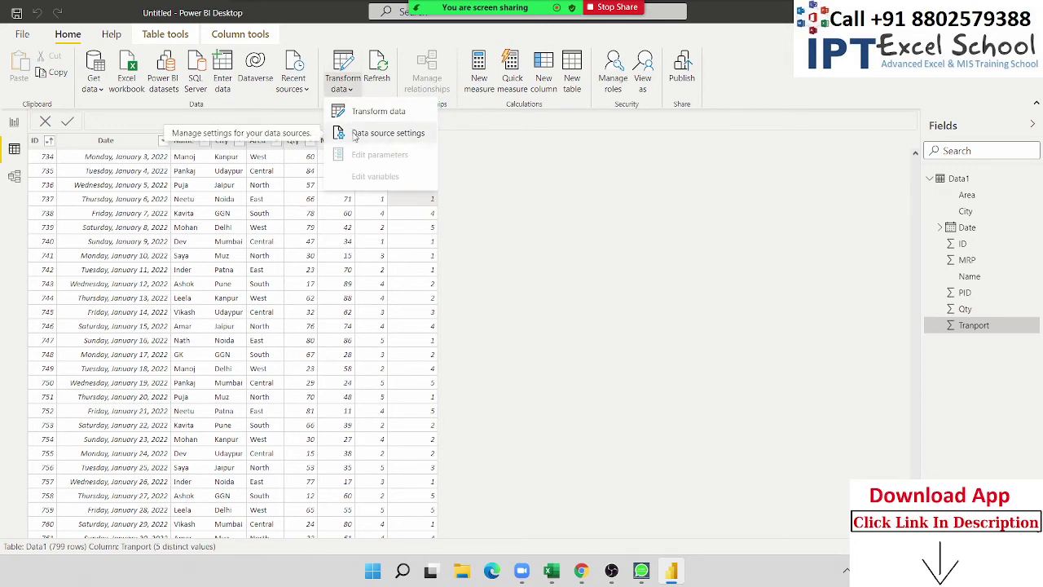
- Check the data source settings, which list data1.xlsx as the only source, then close them
{"action": "left_click", "coordinate": [355, 135]}
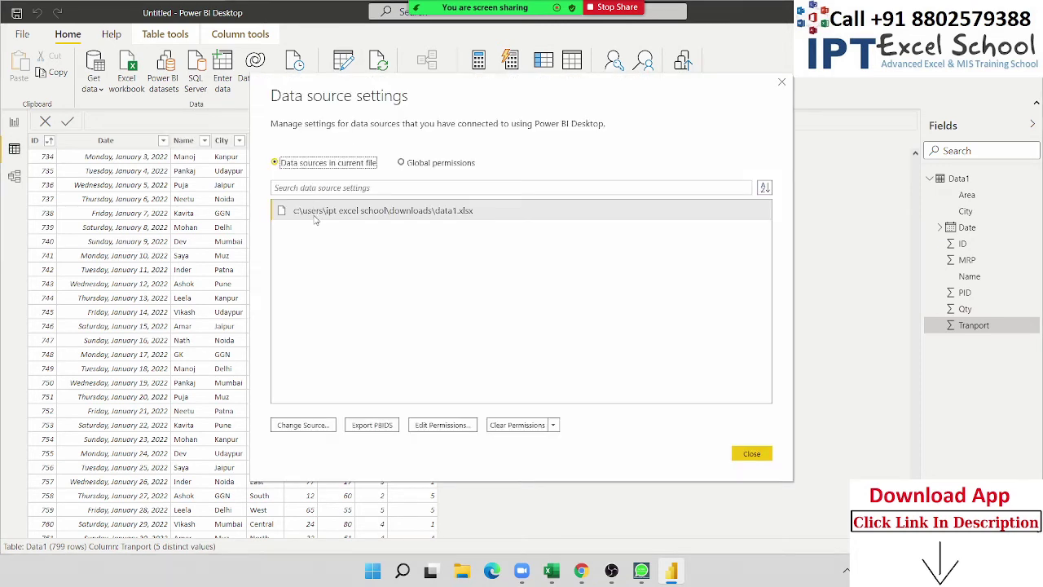
{"action": "left_click", "coordinate": [316, 218]}
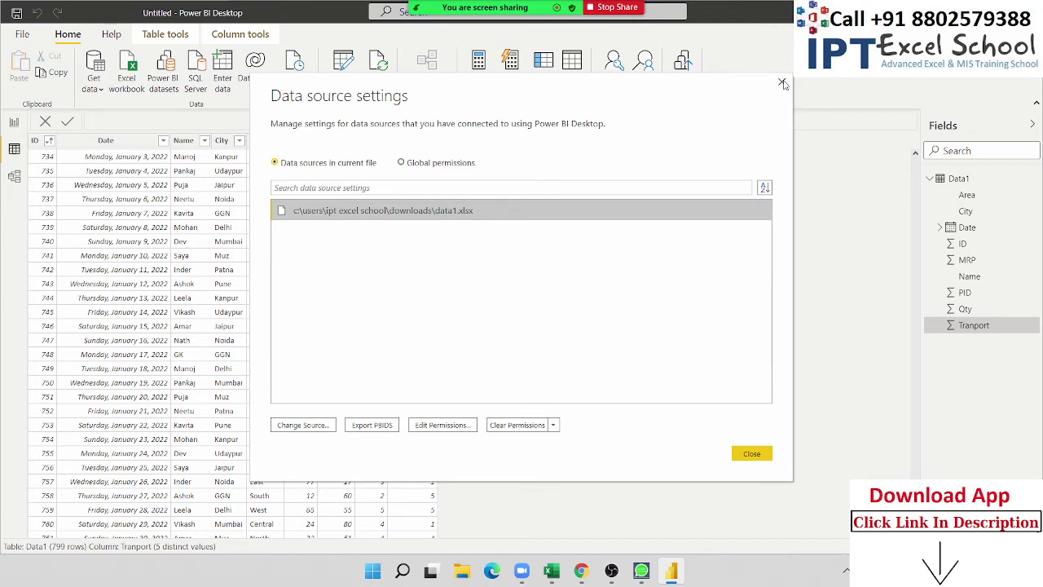
{"action": "left_click", "coordinate": [782, 82]}
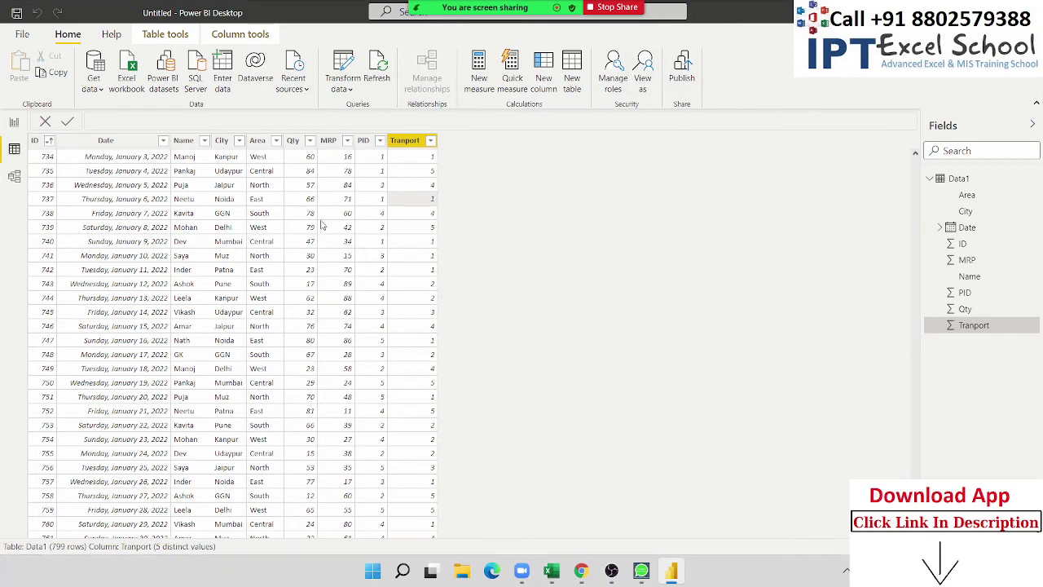
- Select the City column in Data1 and show its properties in Column tools
{"action": "left_click", "coordinate": [334, 199]}
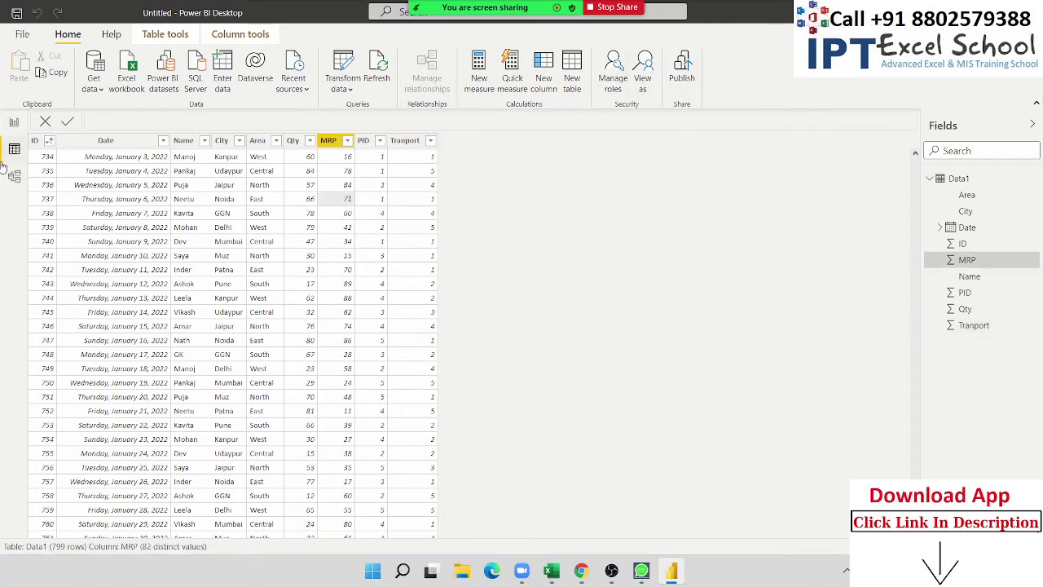
{"action": "left_click", "coordinate": [253, 228]}
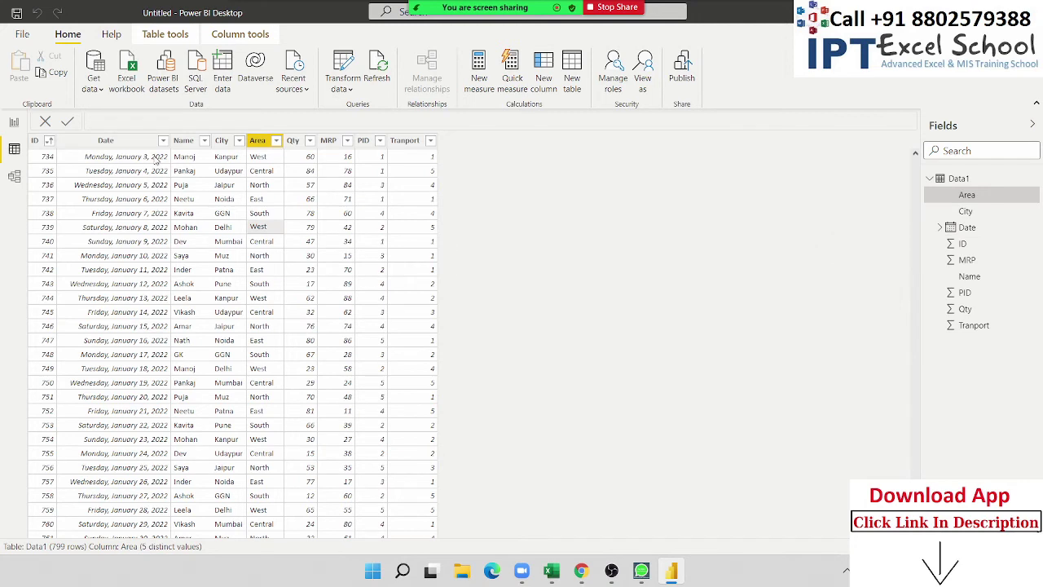
{"action": "left_click", "coordinate": [215, 144]}
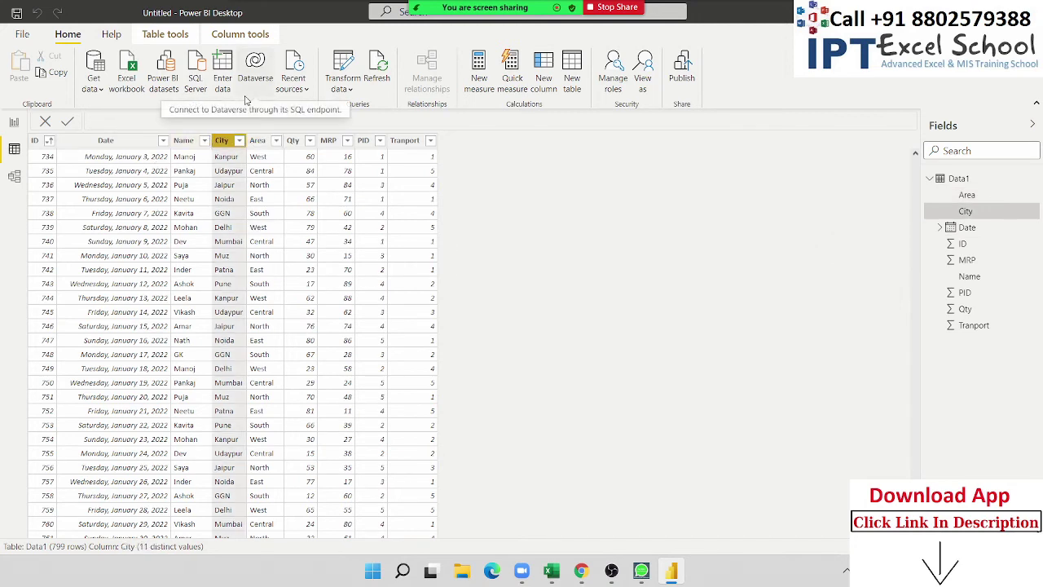
{"action": "left_click", "coordinate": [263, 39]}
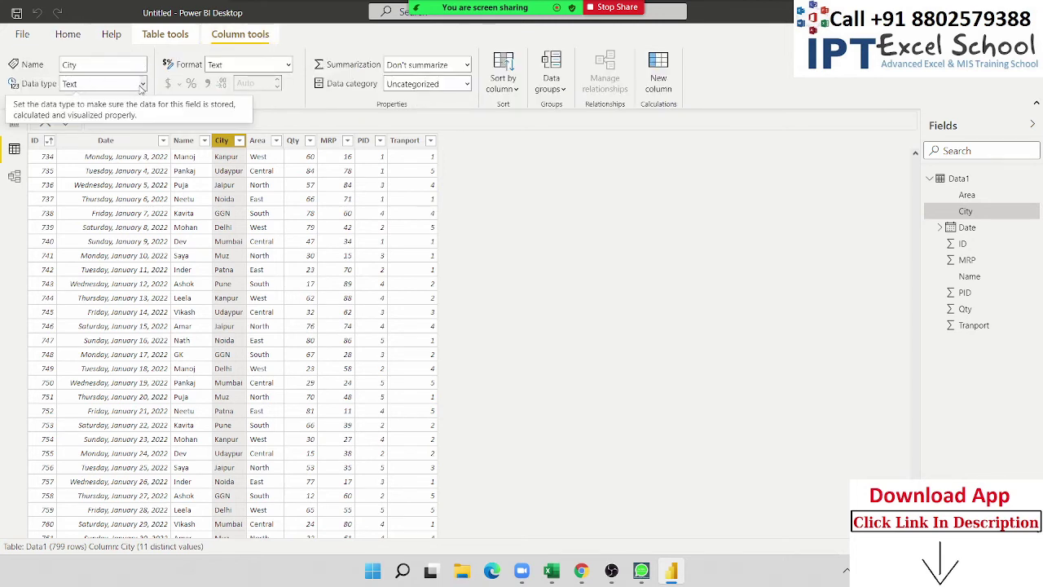
- Keep City's data type and format as Text and set its data category to City
{"action": "left_click", "coordinate": [141, 84]}
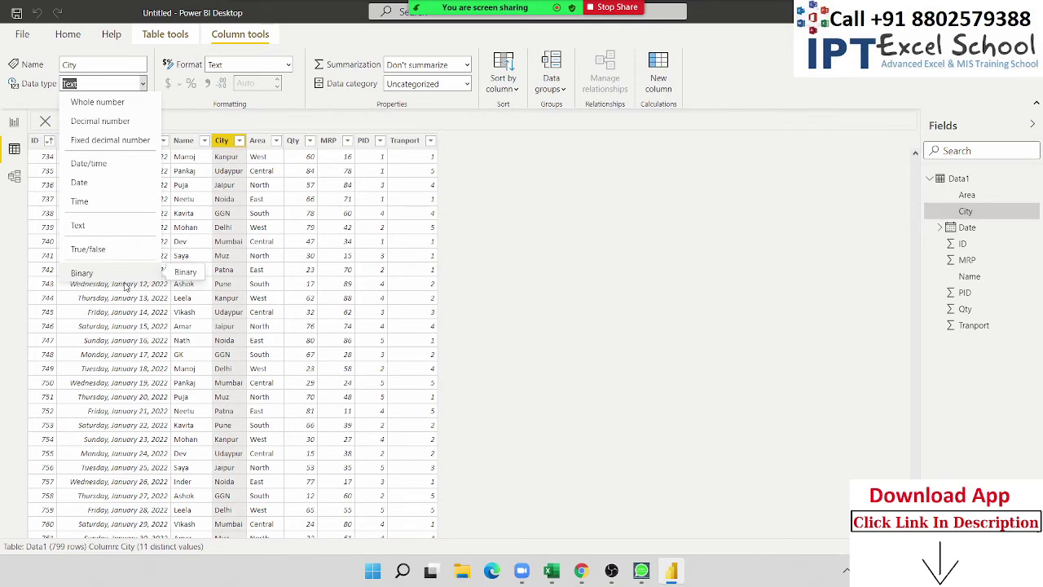
{"action": "left_click", "coordinate": [204, 113]}
{"action": "left_click", "coordinate": [289, 65]}
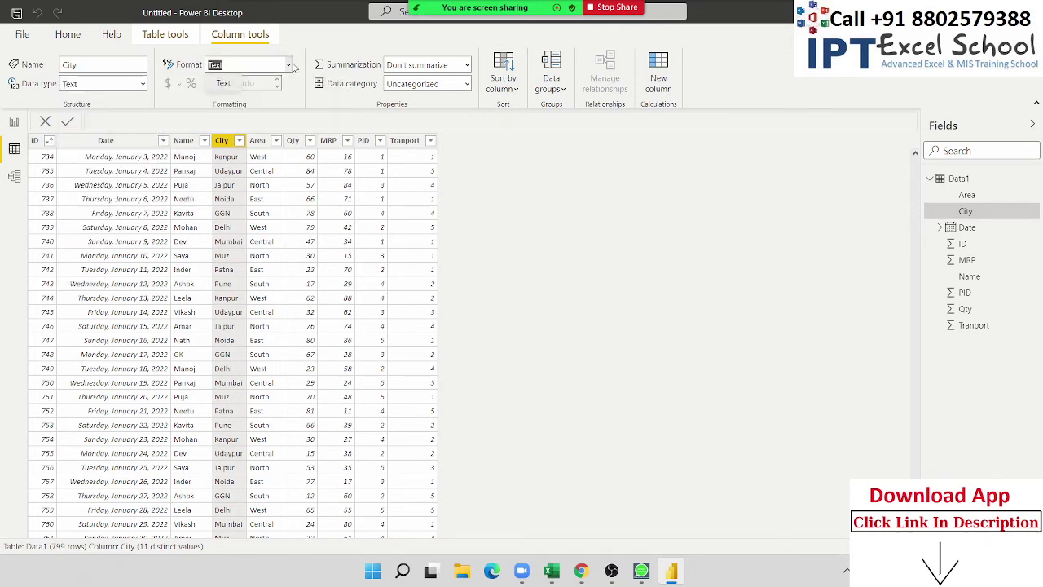
{"action": "left_click", "coordinate": [289, 65]}
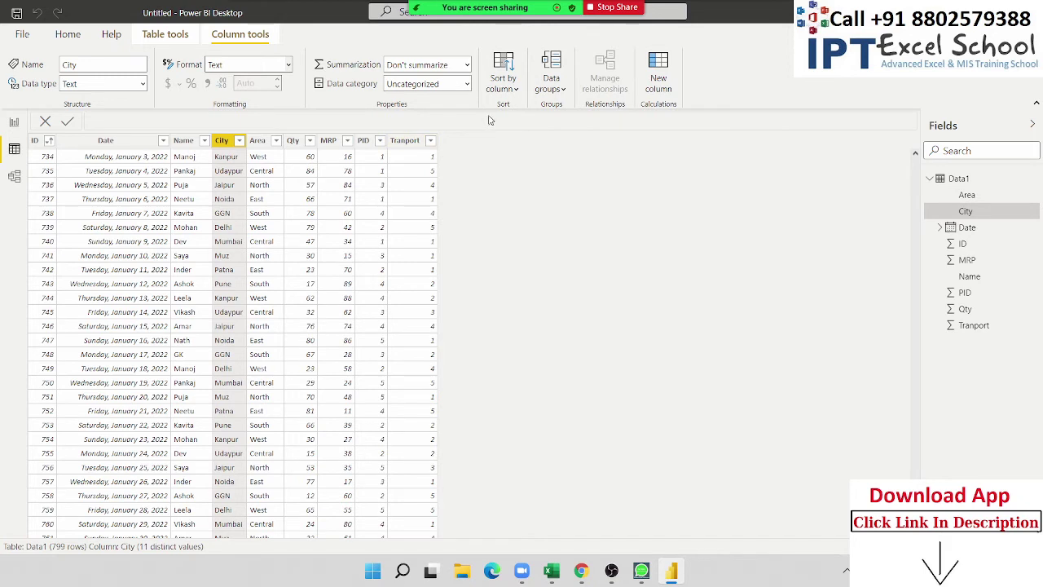
{"action": "left_click", "coordinate": [468, 84]}
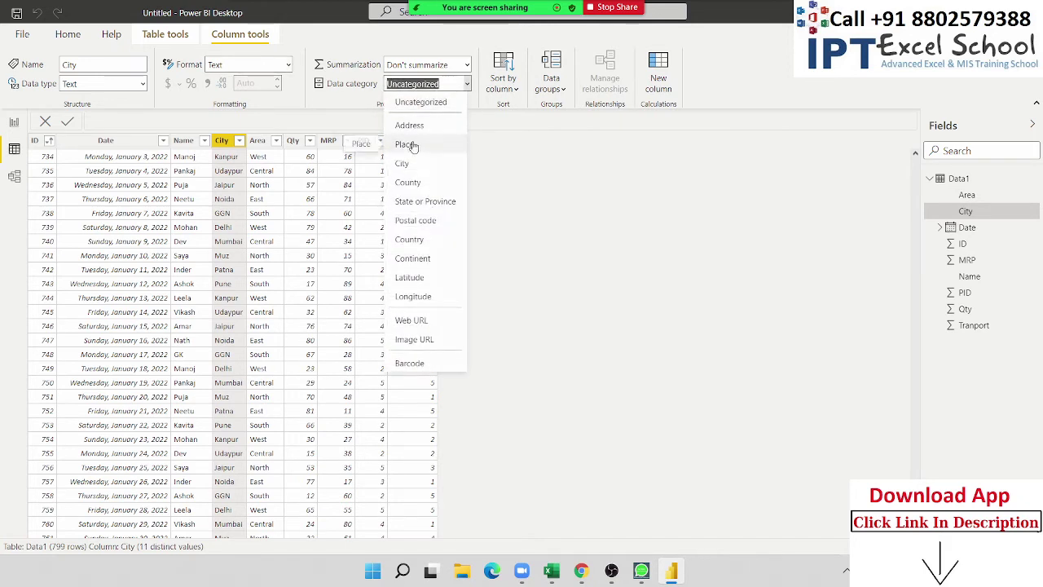
{"action": "left_click", "coordinate": [401, 165]}
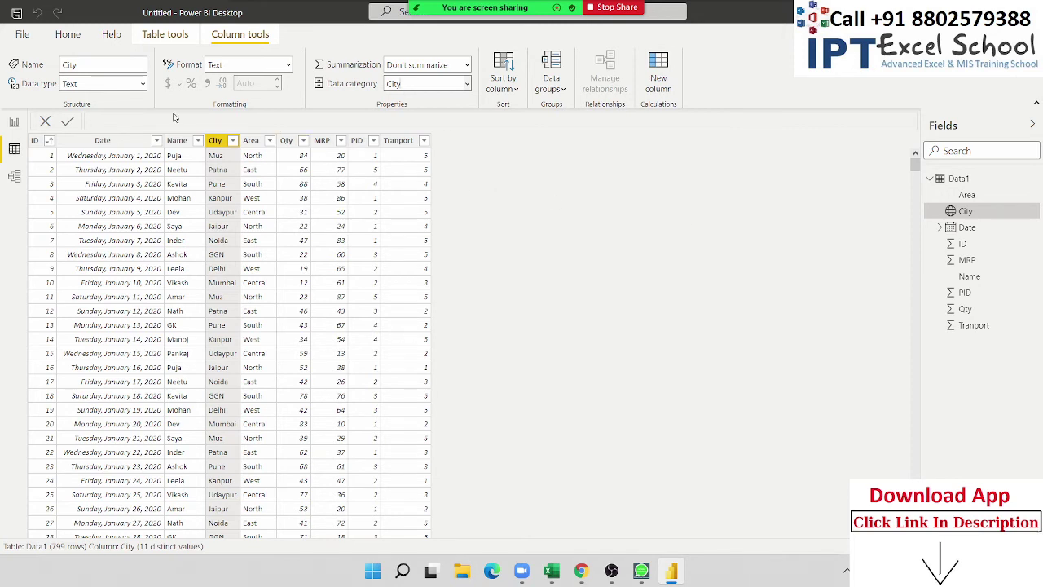
- Go to the report canvas and remove a slicer visual added by mistake
{"action": "left_click", "coordinate": [14, 127]}
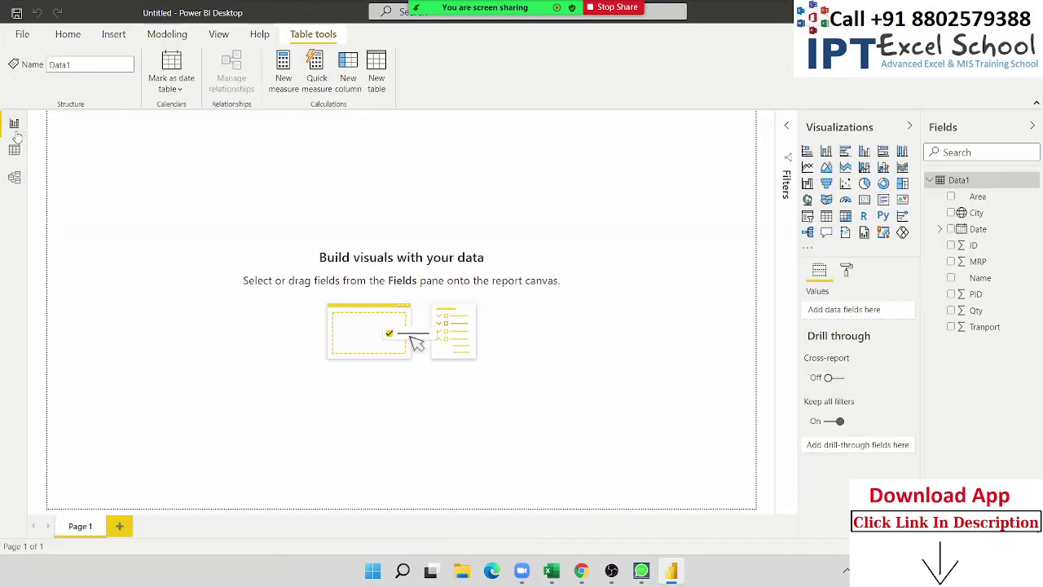
{"action": "left_click", "coordinate": [807, 216]}
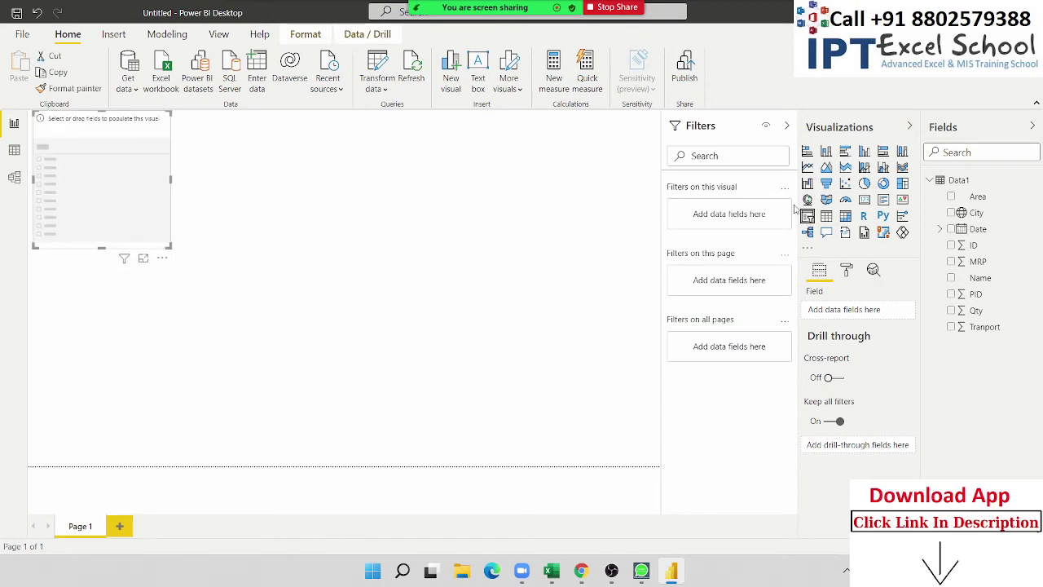
{"action": "key", "text": "Delete"}
- Plot City on a Map visual, zoom to central and western India, then delete the map
{"action": "left_click", "coordinate": [808, 200]}
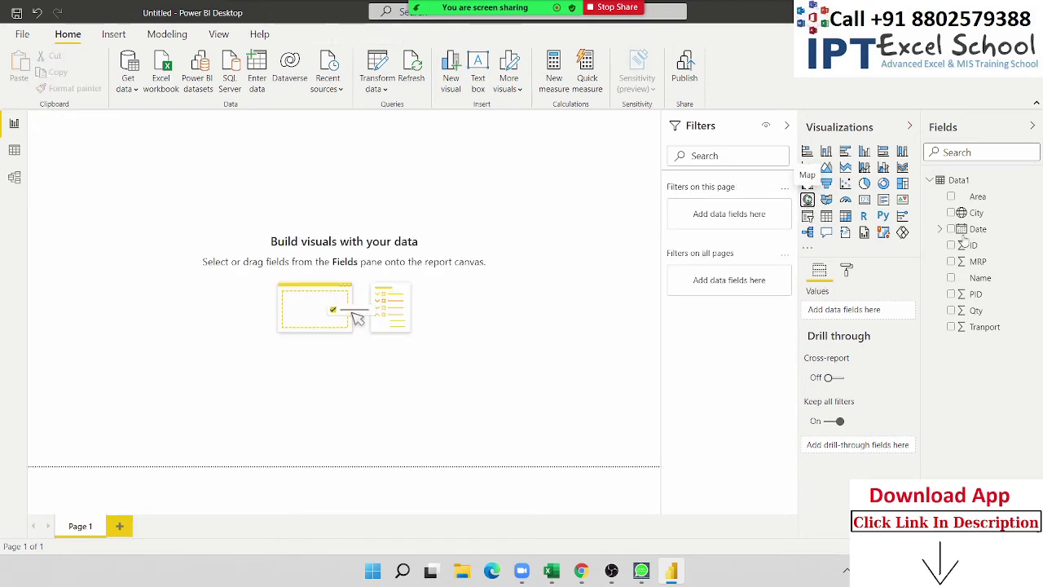
{"action": "mouse_move", "coordinate": [976, 214]}
{"action": "left_mouse_down"}
{"action": "mouse_move", "coordinate": [139, 214]}
{"action": "mouse_move", "coordinate": [168, 246]}
{"action": "mouse_move", "coordinate": [448, 348]}
{"action": "left_mouse_up"}
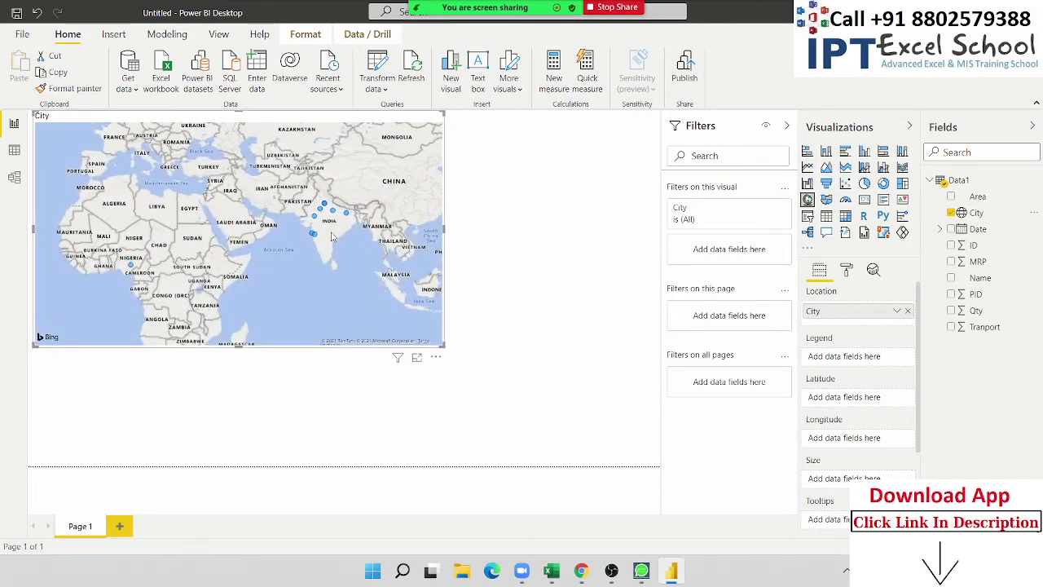
{"action": "scroll", "coordinate": [338, 250], "scroll_direction": "up", "scroll_amount": 2}
{"action": "scroll", "coordinate": [338, 251], "scroll_direction": "up", "scroll_amount": 2}
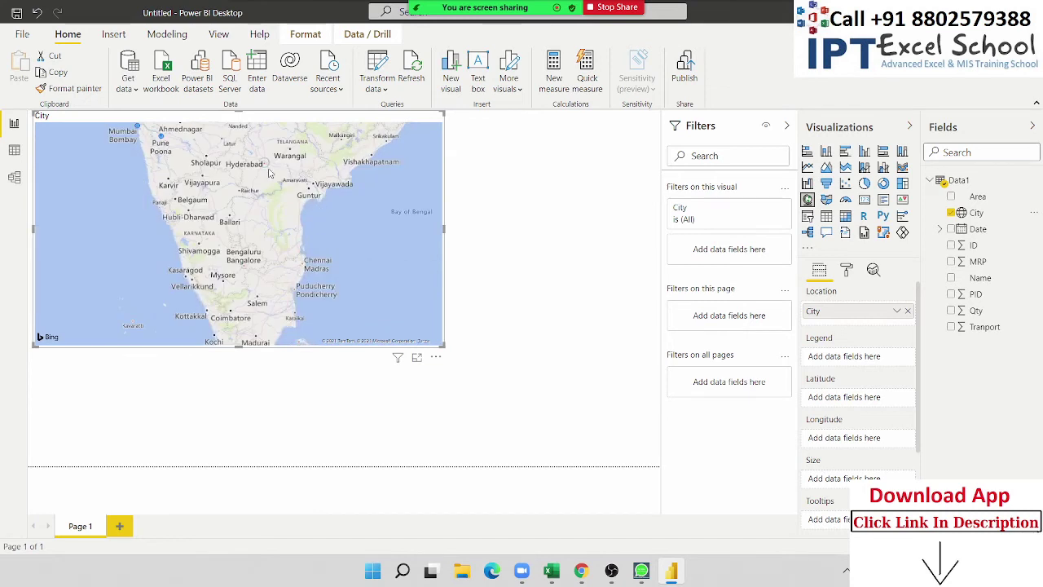
{"action": "left_click_drag", "start_coordinate": [318, 204], "coordinate": [294, 347]}
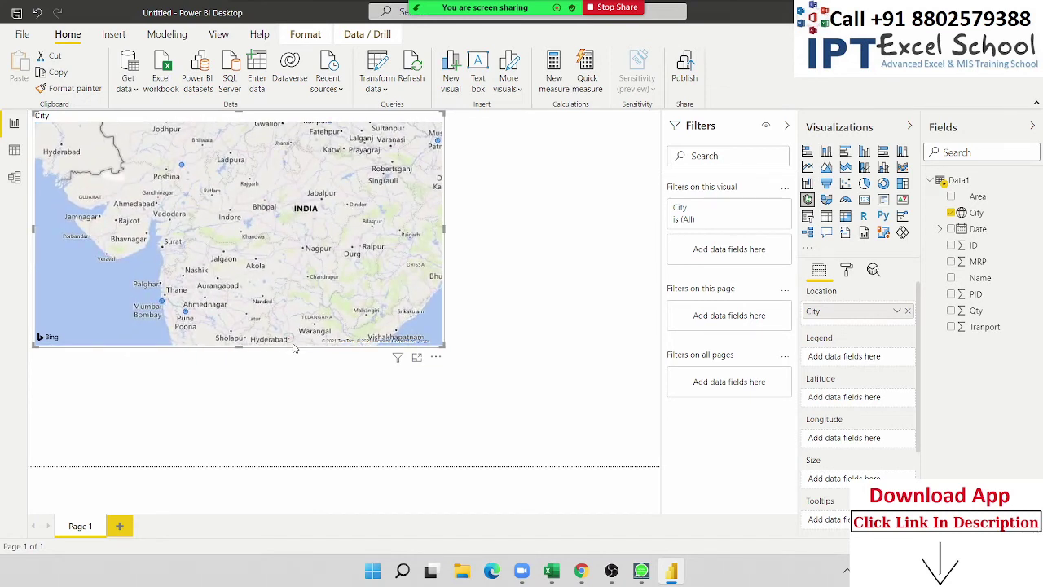
{"action": "key", "text": "Delete"}
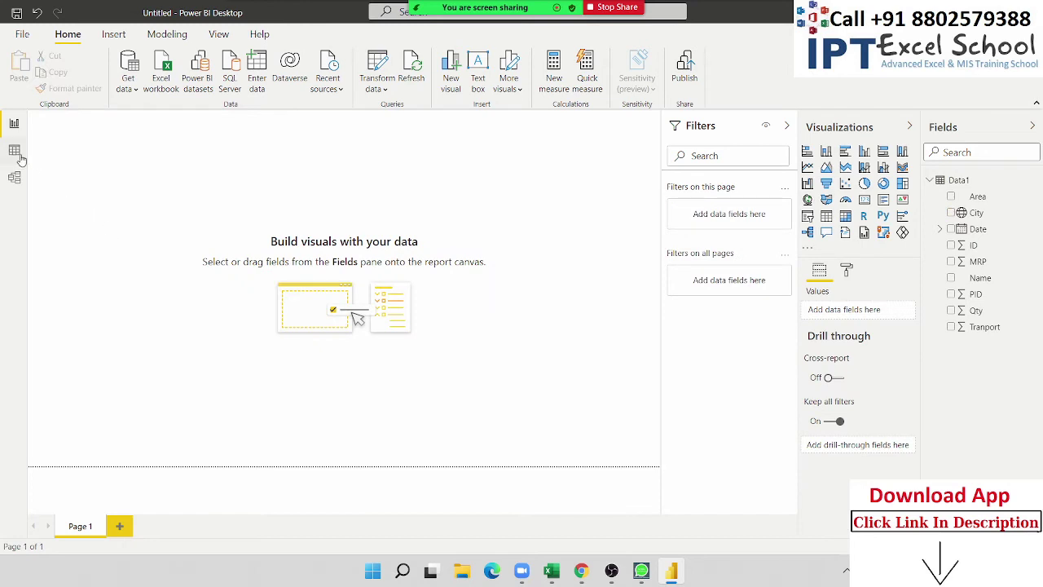
- Return to the Data1 table view and open City's data category list
{"action": "left_click", "coordinate": [18, 153]}
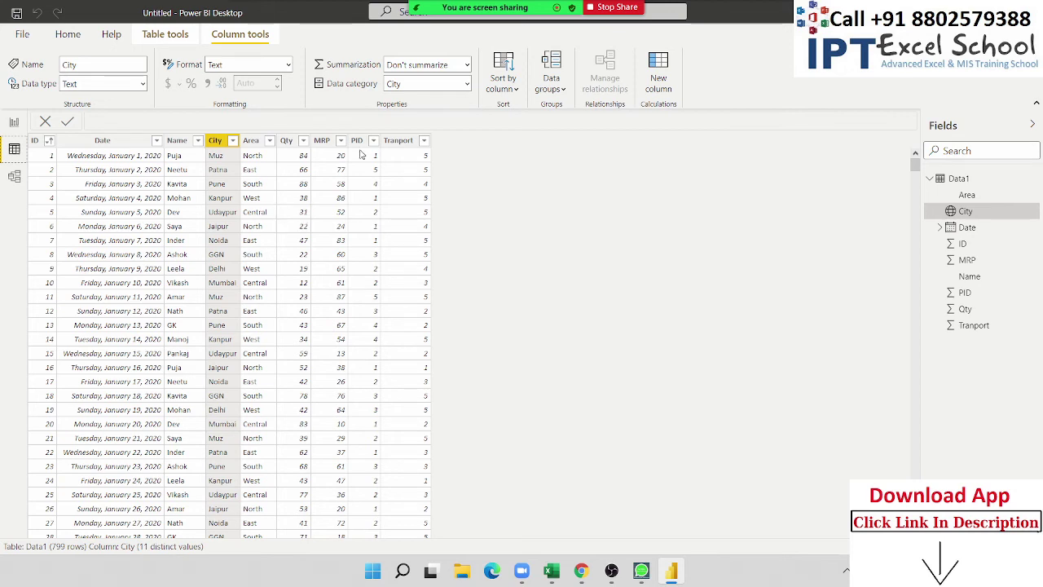
{"action": "left_click", "coordinate": [468, 84]}
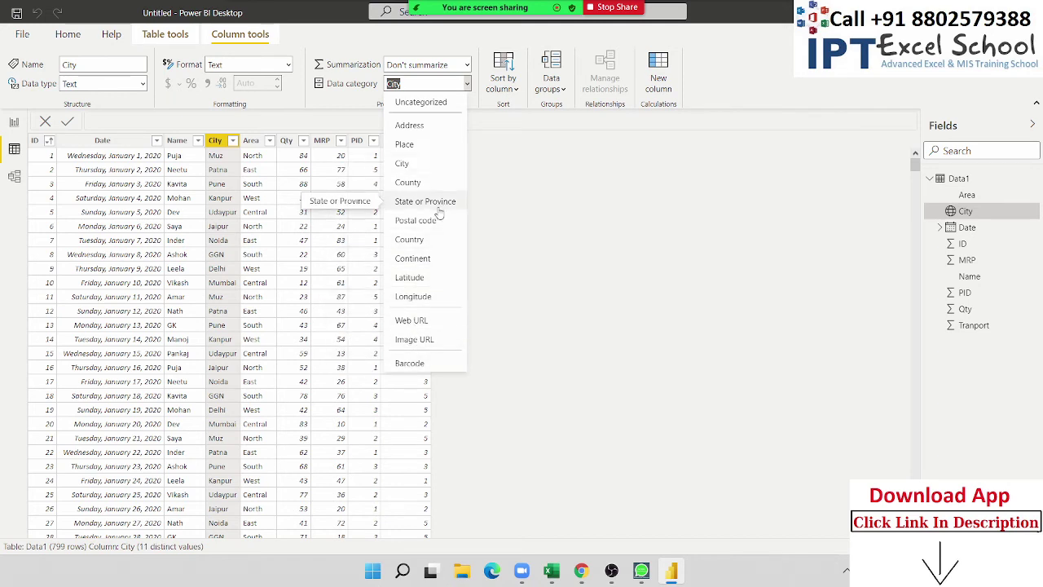
- Leave City's data category as City and select the Qty column to view its properties
{"action": "left_click", "coordinate": [518, 255]}
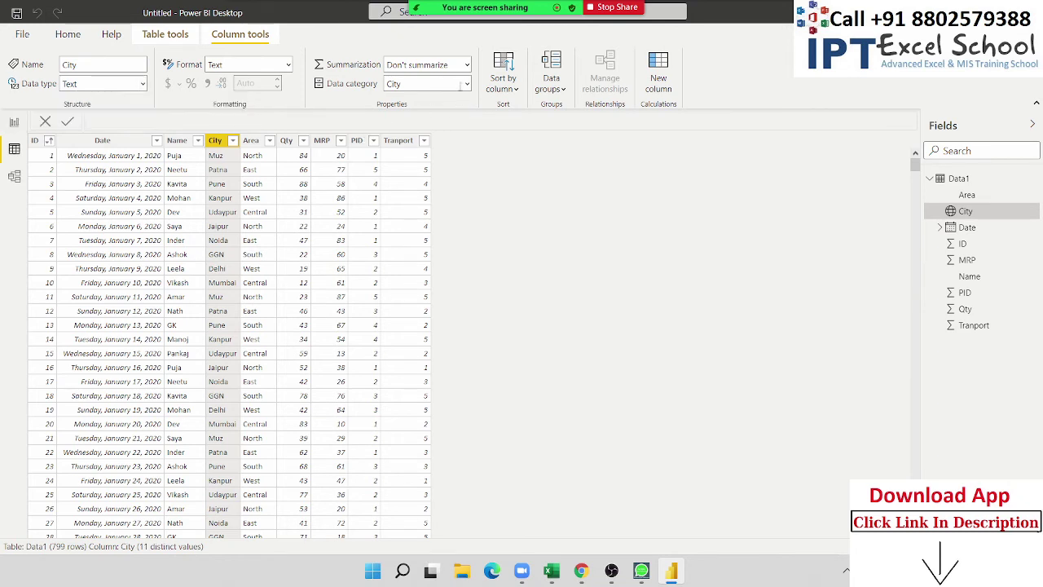
{"action": "left_click", "coordinate": [466, 86]}
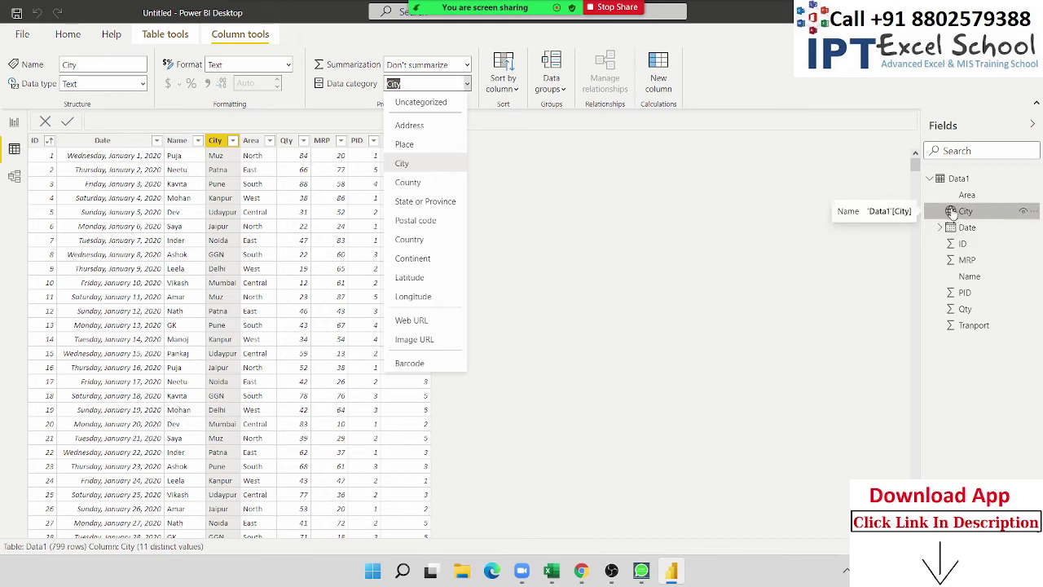
{"action": "left_click", "coordinate": [724, 244]}
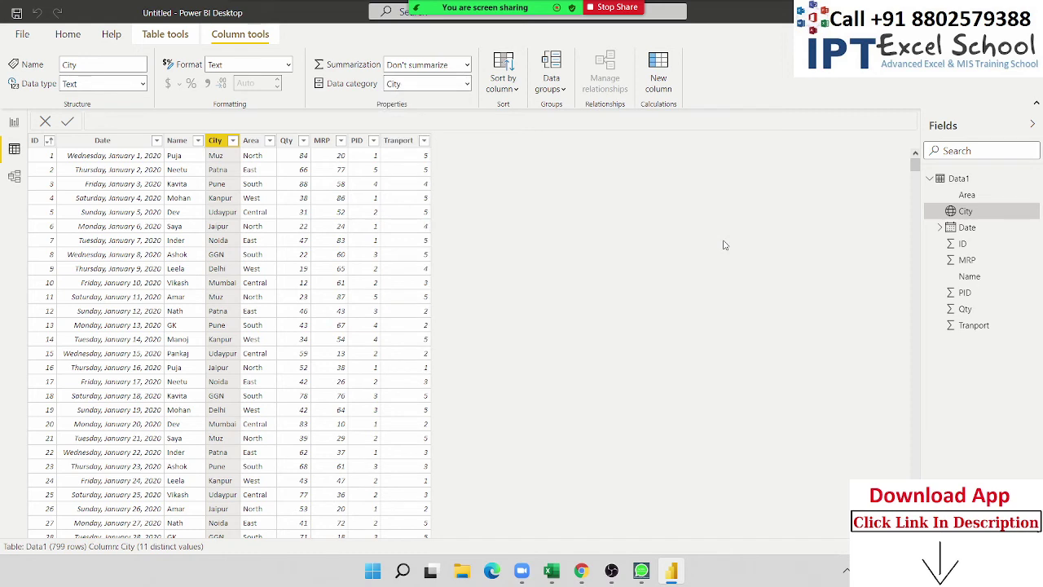
{"action": "left_click", "coordinate": [467, 84]}
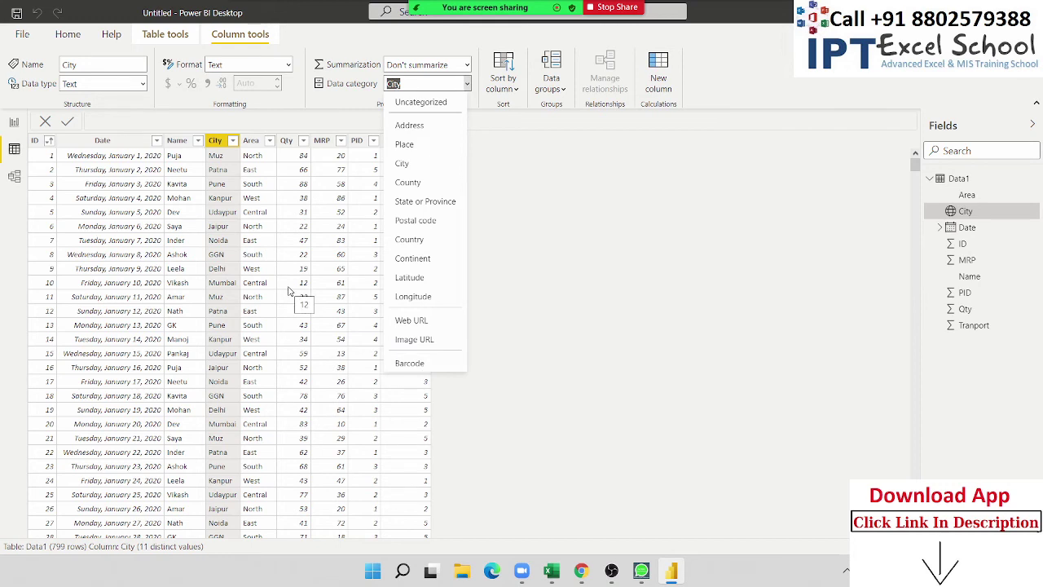
{"action": "left_click", "coordinate": [294, 240]}
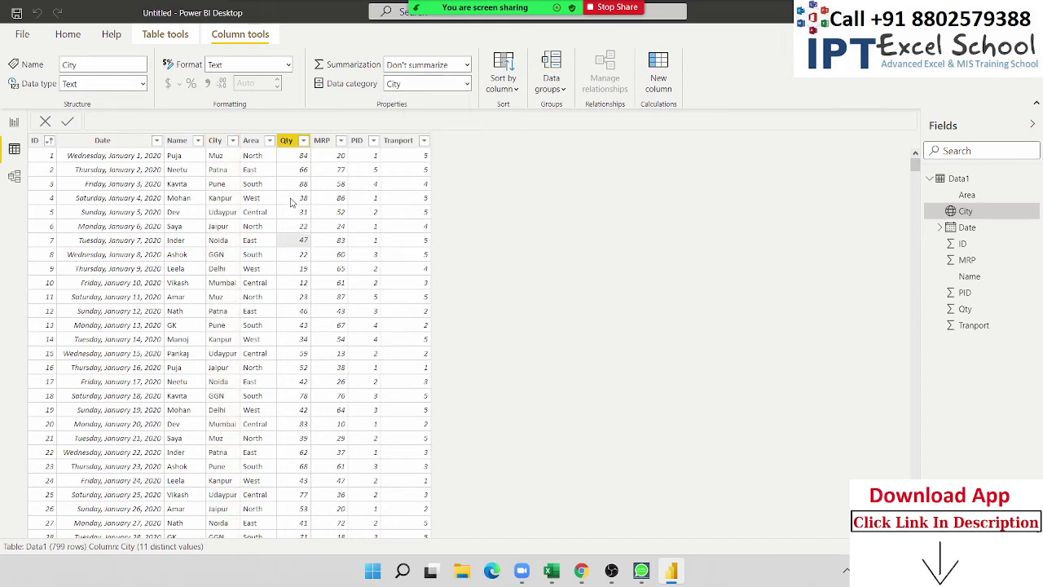
{"action": "left_click", "coordinate": [286, 141]}
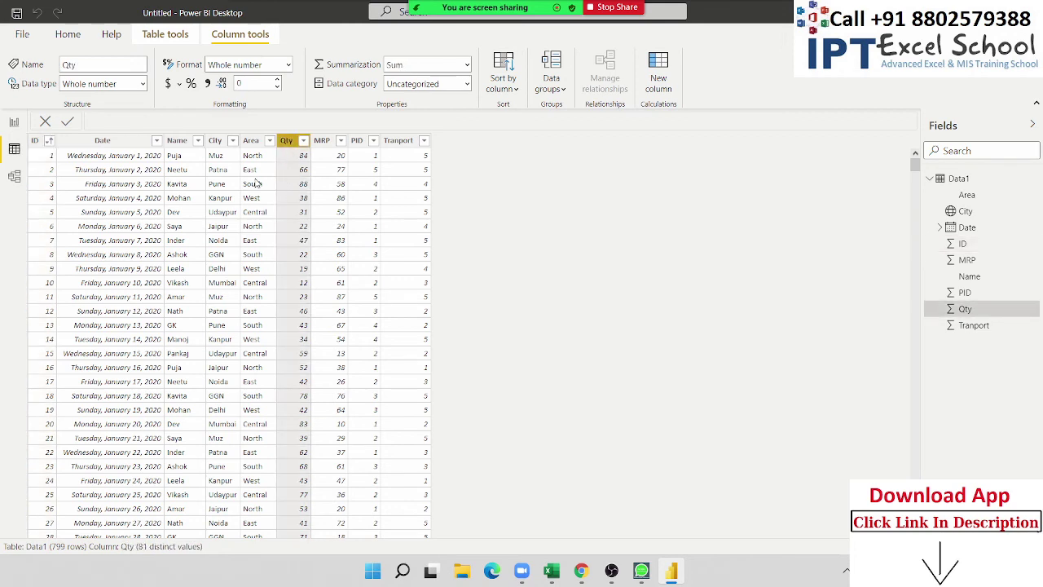
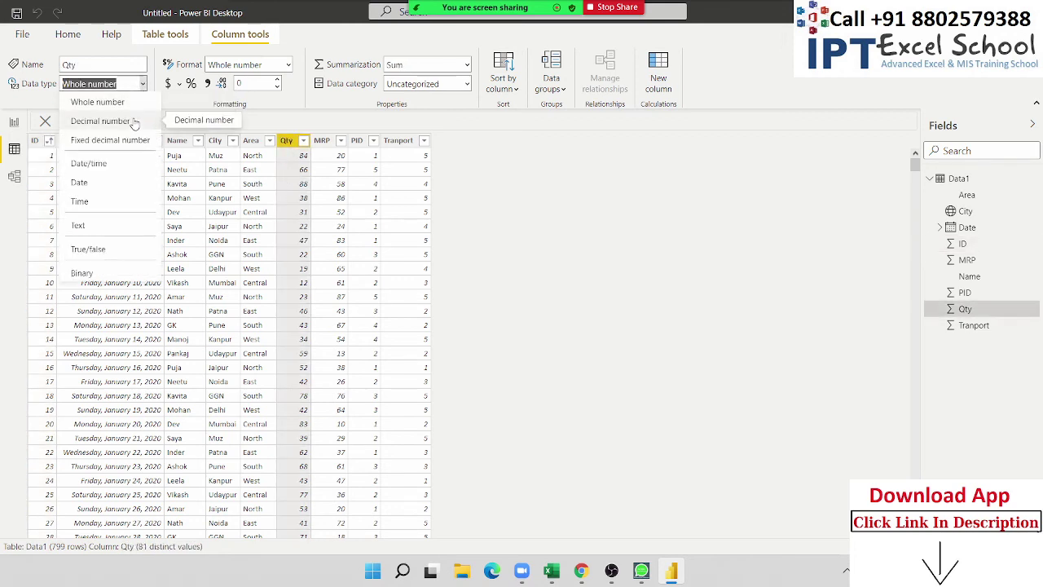
- Change Qty to Decimal number with 2 decimal places, leaving its data category unchanged
{"action": "left_click", "coordinate": [133, 122]}
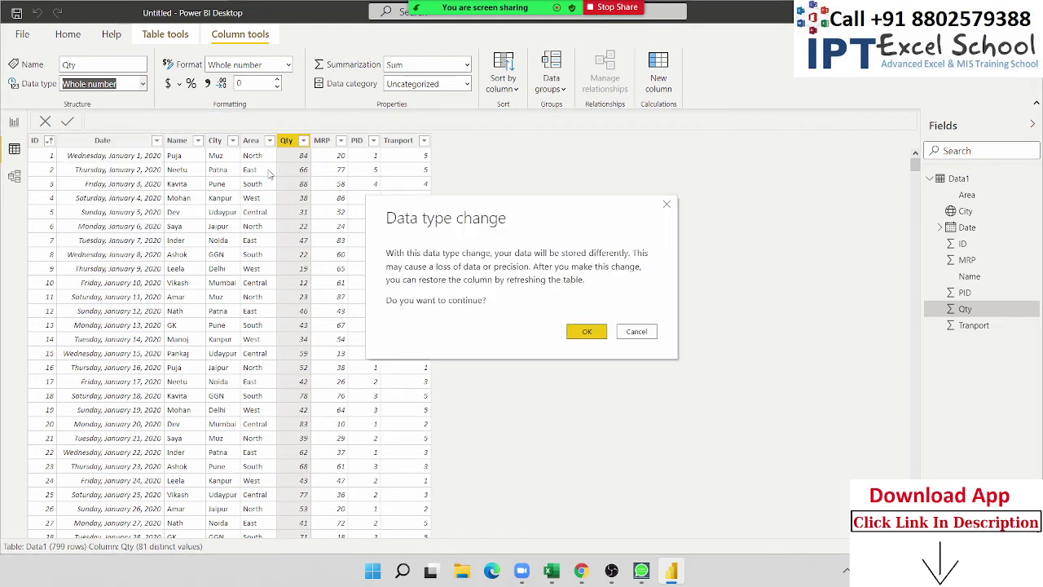
{"action": "left_click", "coordinate": [587, 331]}
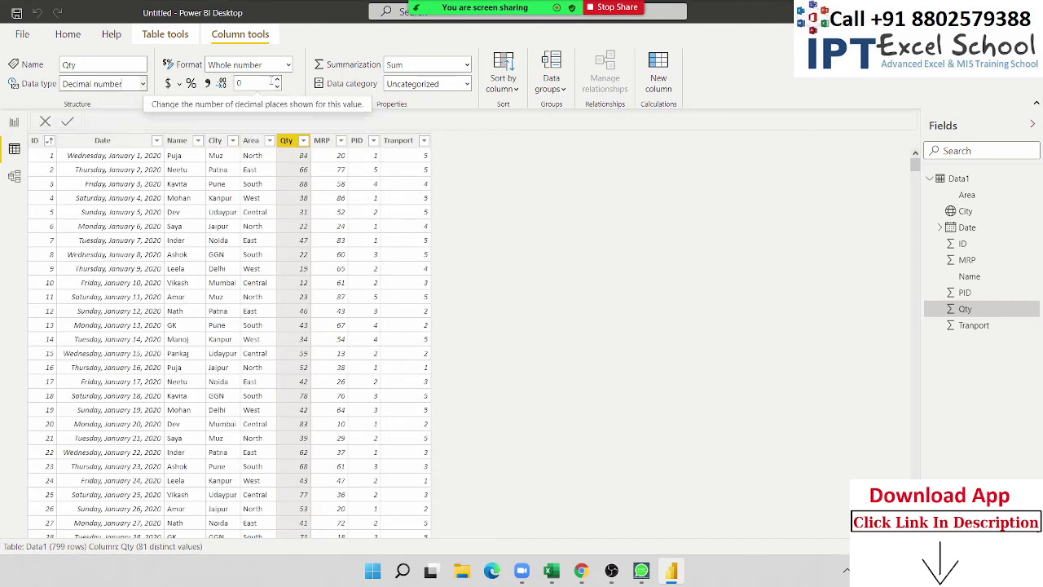
{"action": "left_click", "coordinate": [278, 80]}
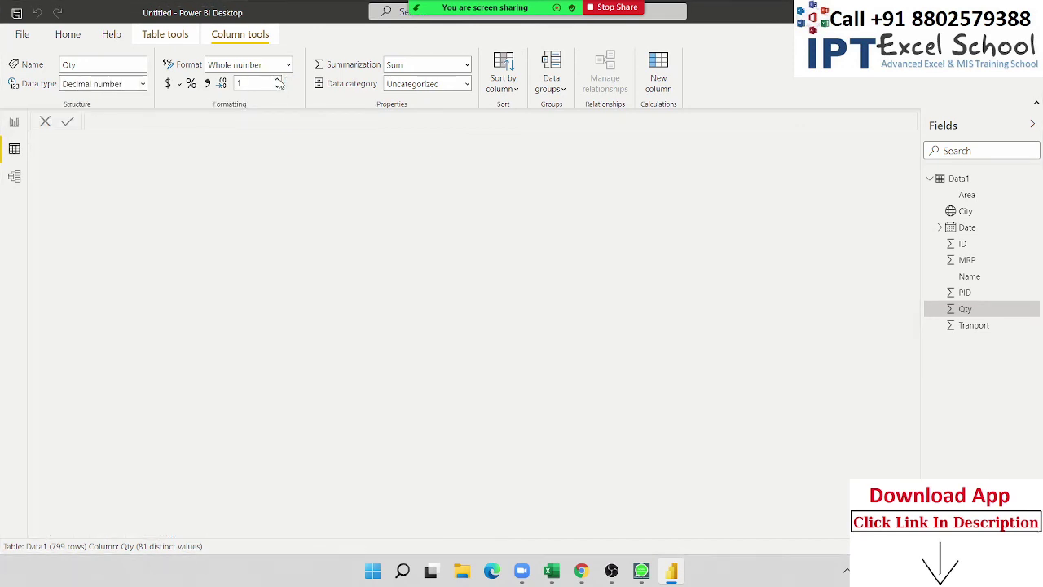
{"action": "left_click", "coordinate": [278, 80]}
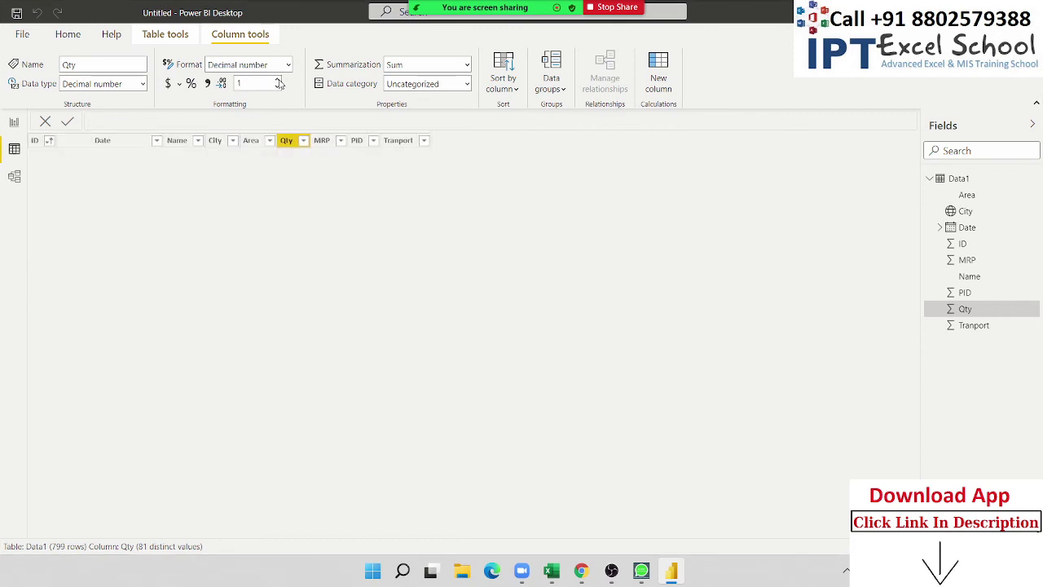
{"action": "left_click", "coordinate": [278, 87]}
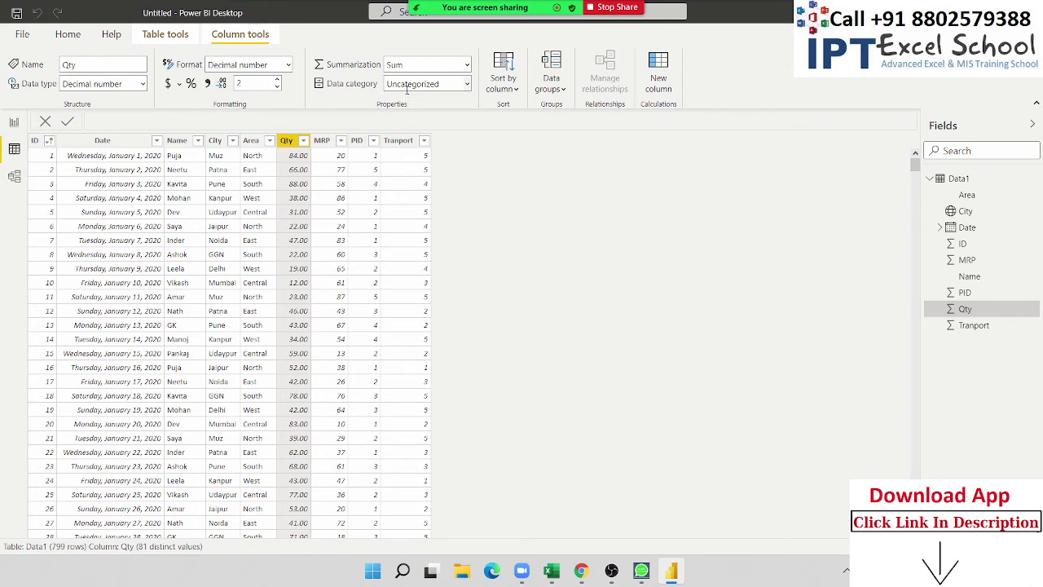
{"action": "left_click", "coordinate": [469, 89]}
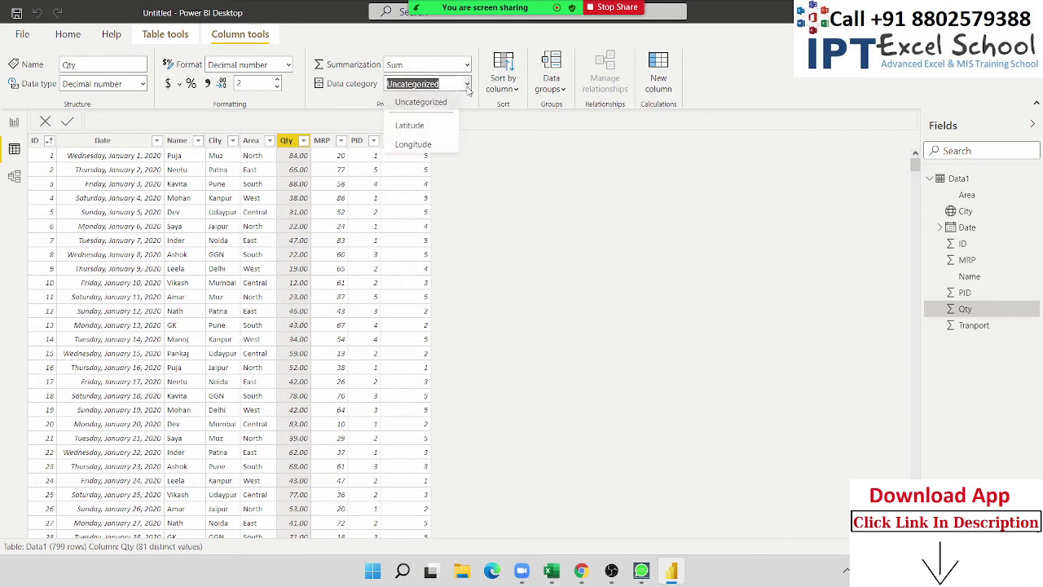
{"action": "left_click", "coordinate": [331, 104]}
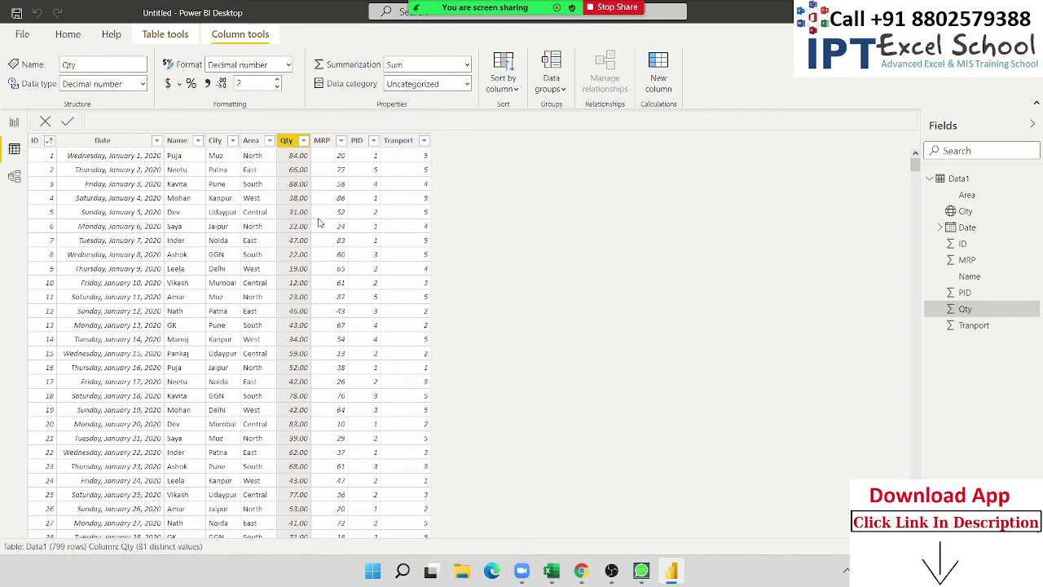
- After checking PID's summarization options, set MRP's default summarization to Average
{"action": "left_click", "coordinate": [359, 142]}
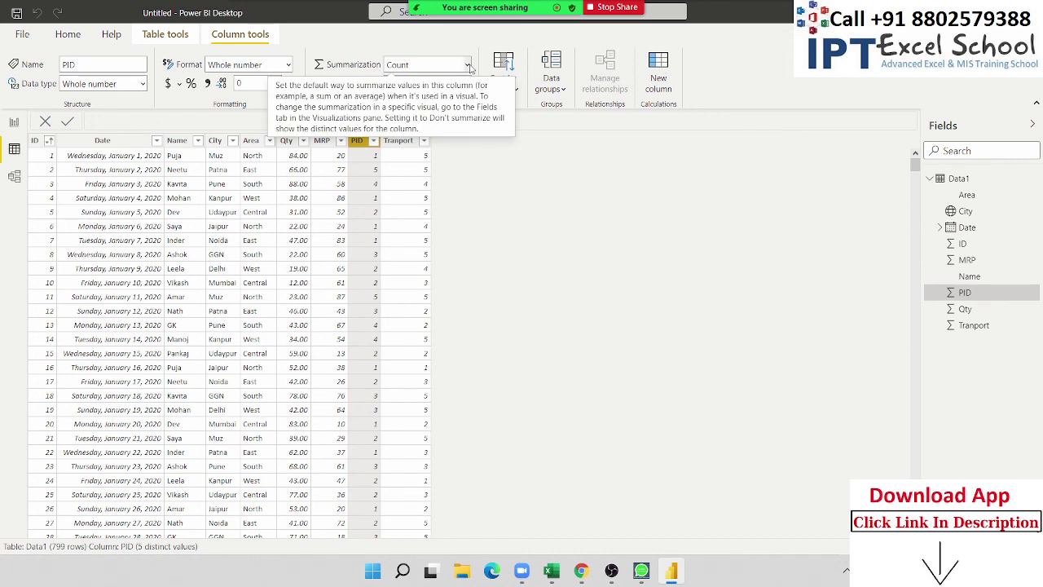
{"action": "left_click", "coordinate": [468, 66]}
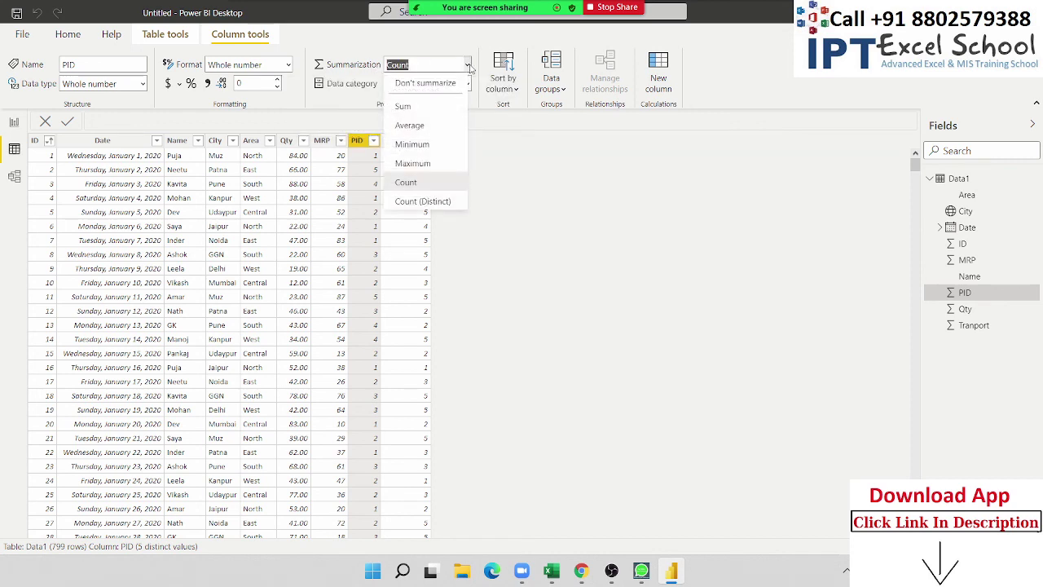
{"action": "left_click", "coordinate": [322, 144]}
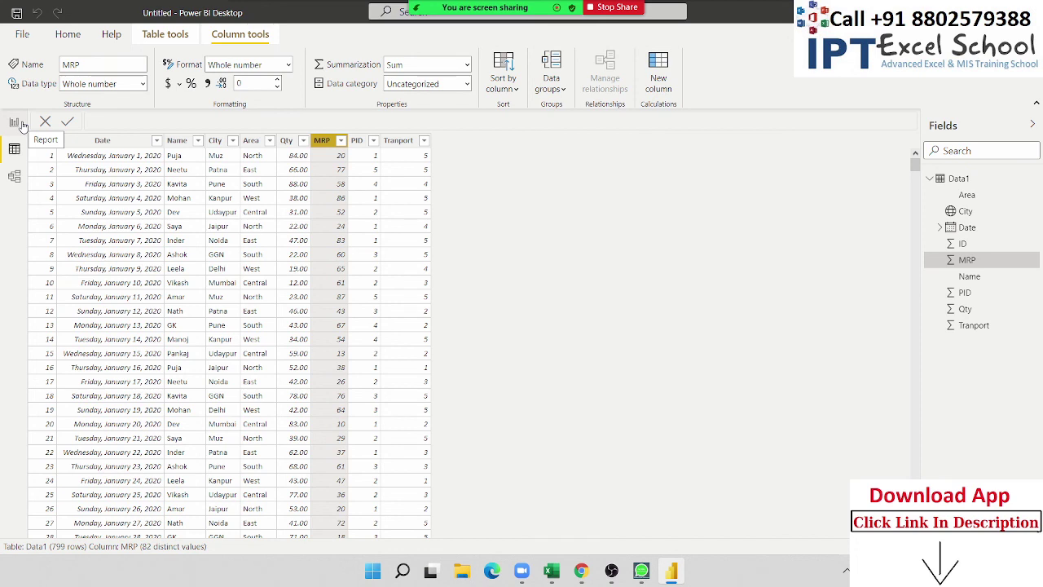
{"action": "left_click", "coordinate": [468, 68]}
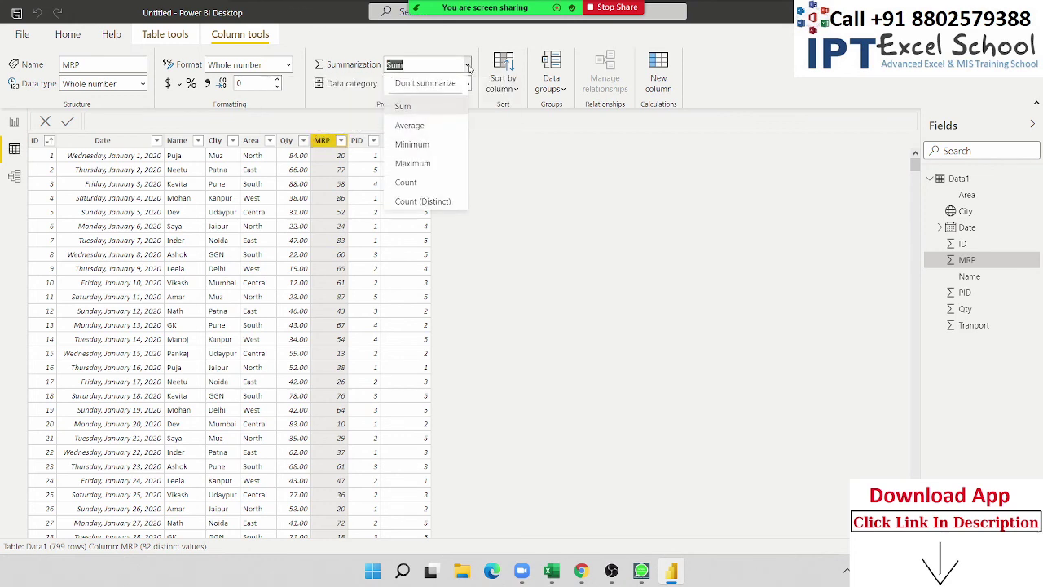
{"action": "left_click", "coordinate": [450, 129]}
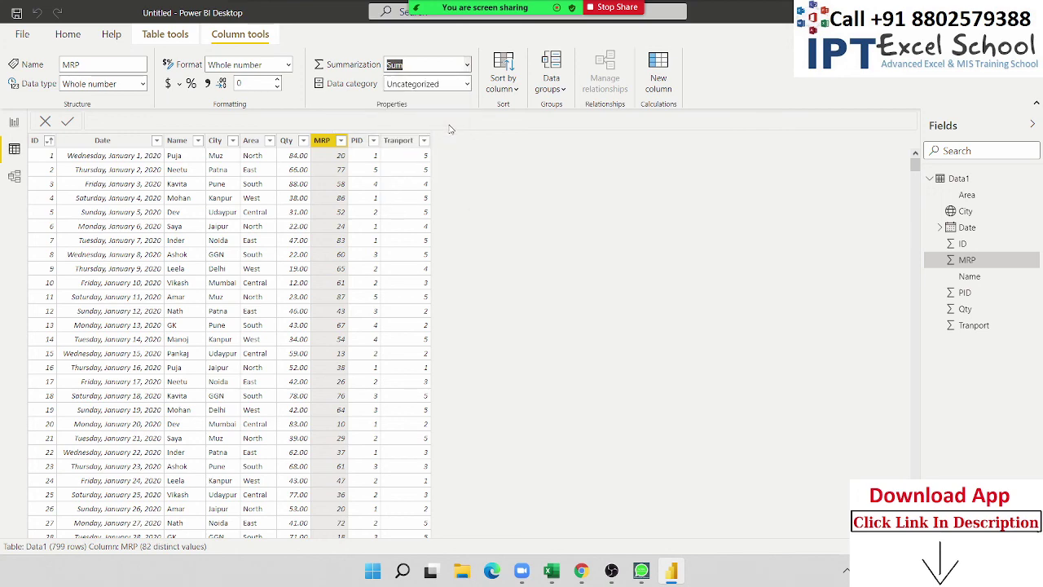
- In Report view, add a Name and MRP table visual, enlarged to show every name
{"action": "left_click", "coordinate": [14, 123]}
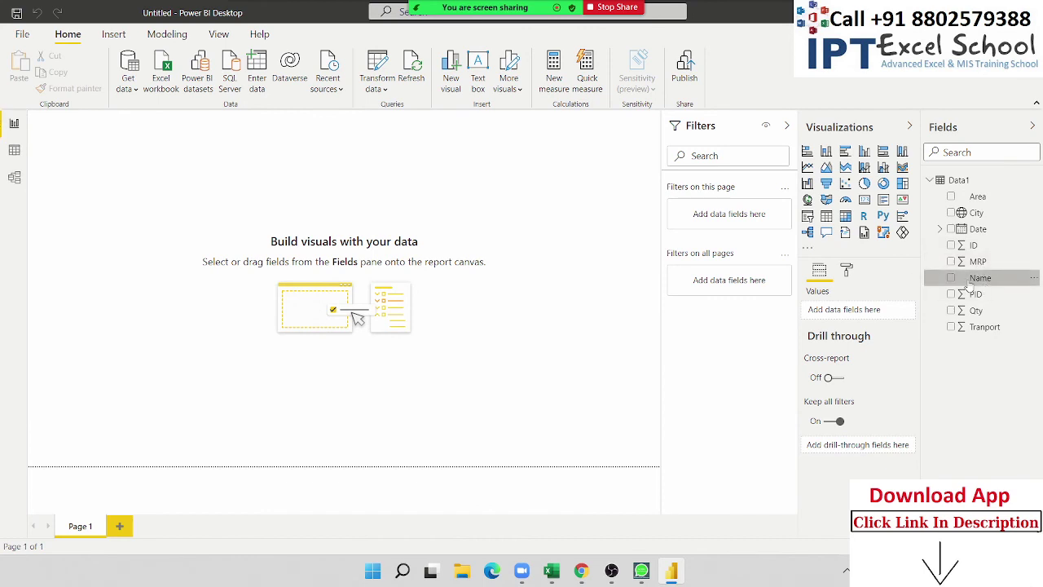
{"action": "left_click", "coordinate": [969, 280]}
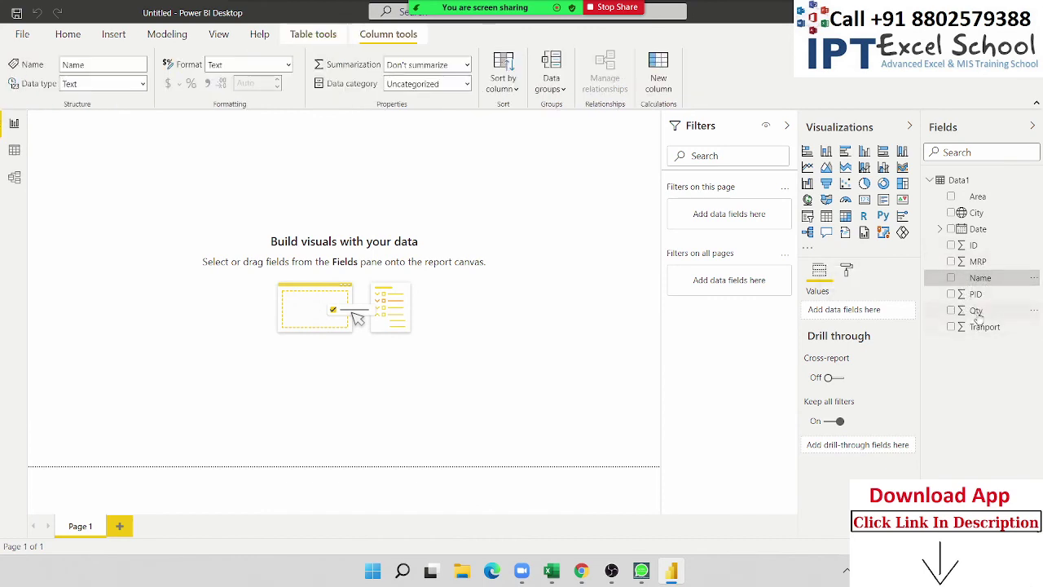
{"action": "left_click_drag", "start_coordinate": [978, 280], "coordinate": [453, 230]}
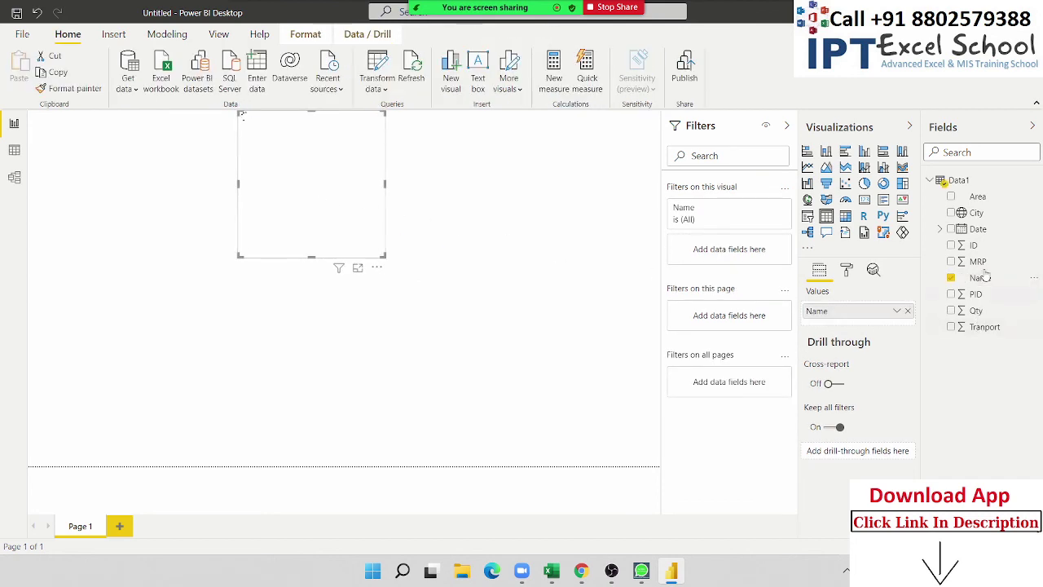
{"action": "left_click_drag", "start_coordinate": [977, 261], "coordinate": [334, 181]}
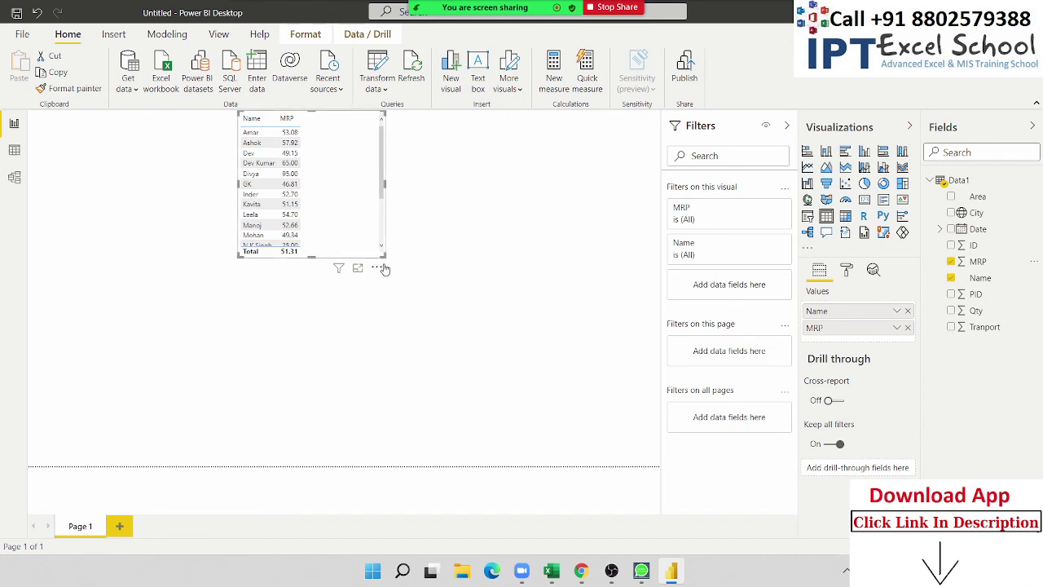
{"action": "left_click_drag", "start_coordinate": [386, 255], "coordinate": [401, 442]}
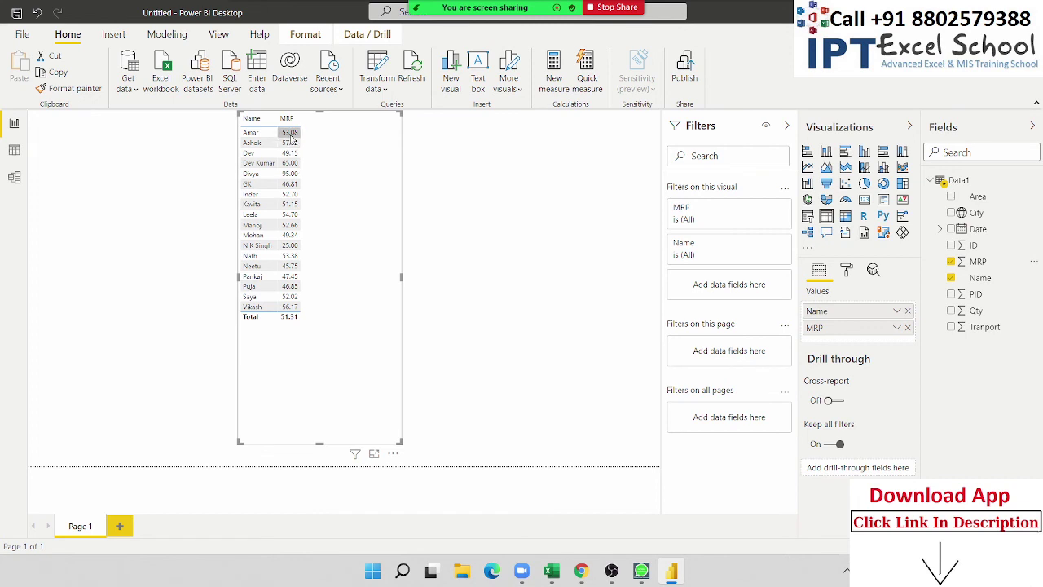
{"action": "left_click", "coordinate": [896, 327]}
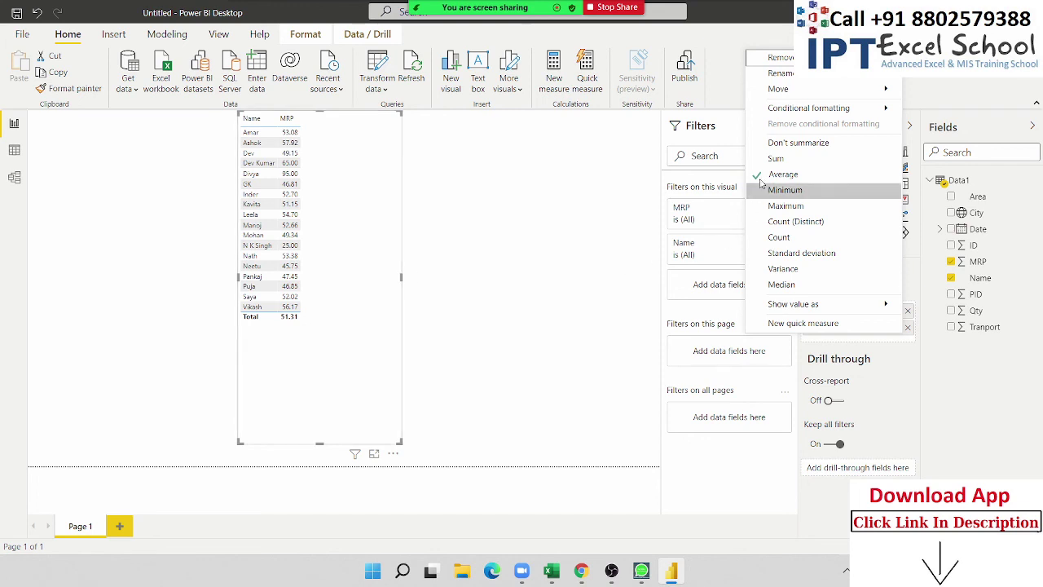
- Set MRP to Don't summarize, review all values, then delete the table visual
{"action": "left_click", "coordinate": [782, 142]}
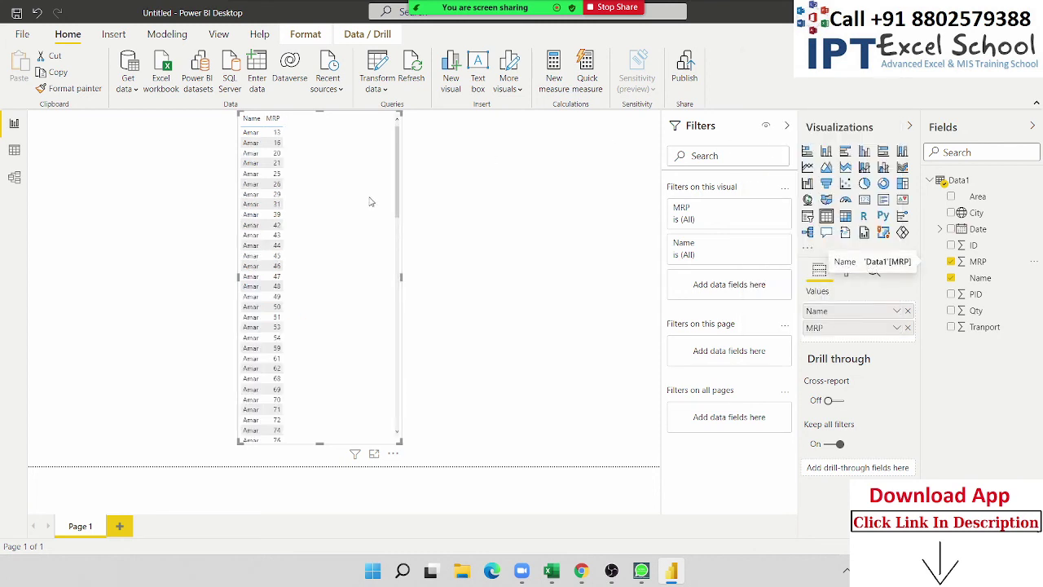
{"action": "scroll", "coordinate": [314, 249], "scroll_direction": "down", "scroll_amount": 5}
{"action": "scroll", "coordinate": [315, 249], "scroll_direction": "down", "scroll_amount": 5}
{"action": "scroll", "coordinate": [314, 251], "scroll_direction": "down", "scroll_amount": 5}
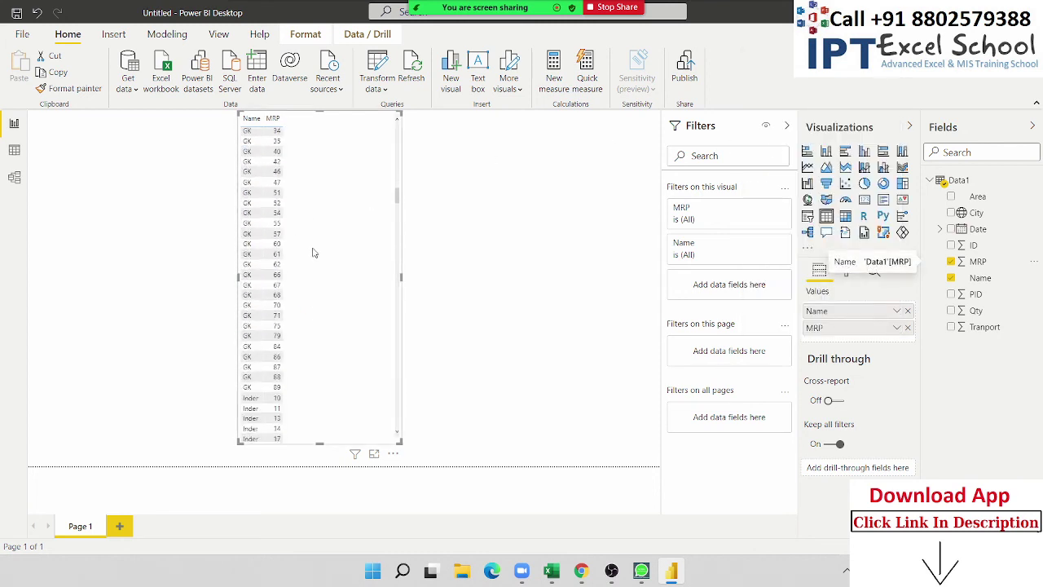
{"action": "scroll", "coordinate": [312, 253], "scroll_direction": "down", "scroll_amount": 5}
{"action": "scroll", "coordinate": [312, 252], "scroll_direction": "down", "scroll_amount": 5}
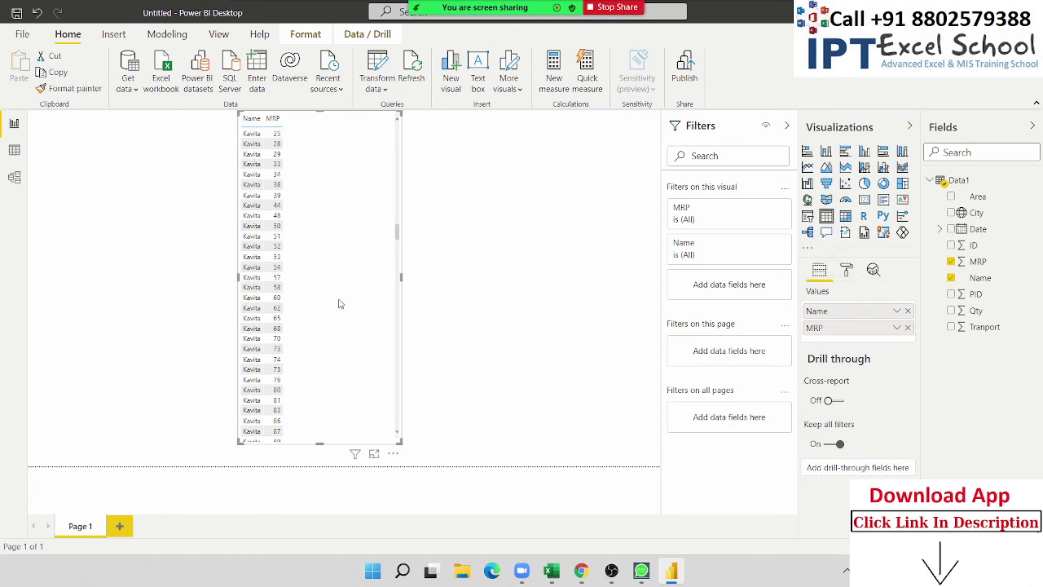
{"action": "key", "text": "Delete"}
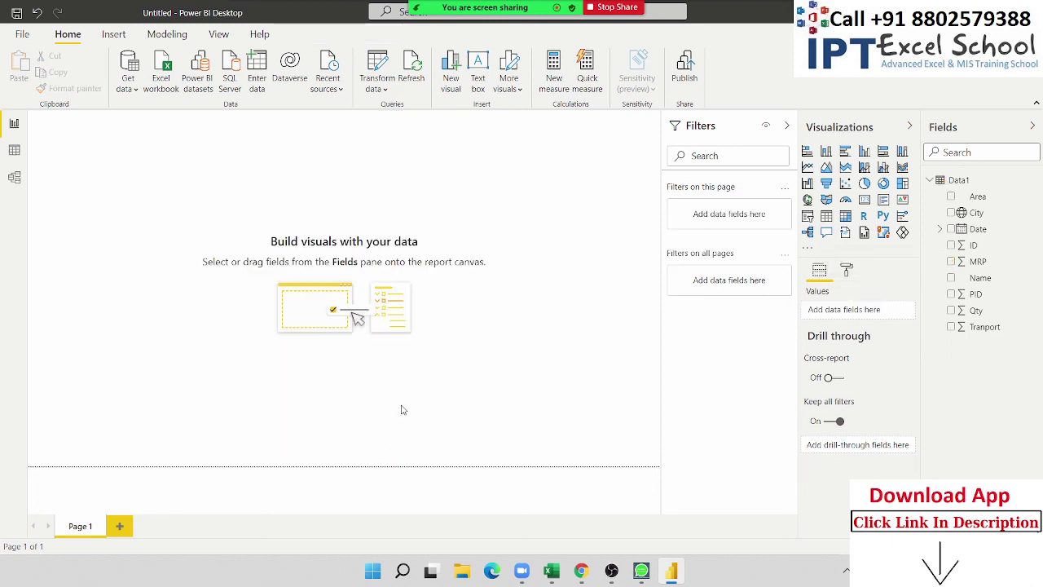